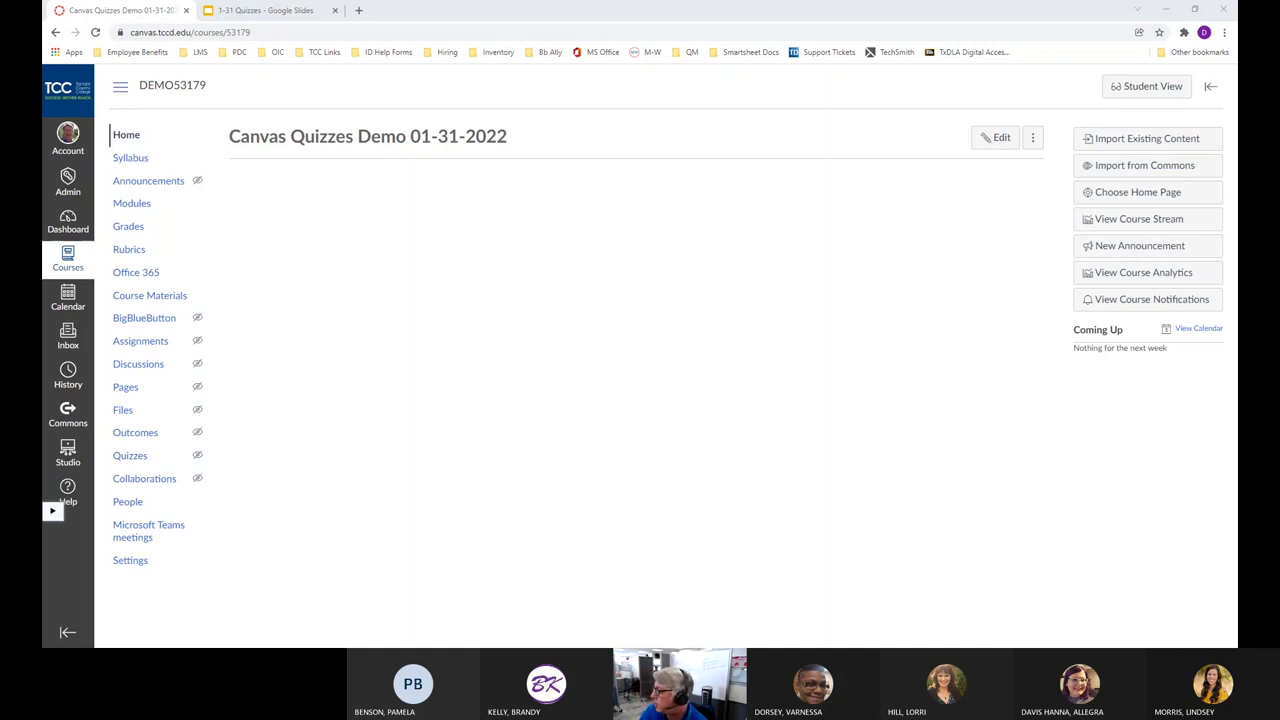
# Open the course's quiz list and view the assignment details of Apollo Program Quiz 01, ending back at the list.
pyautogui.click(131, 455)
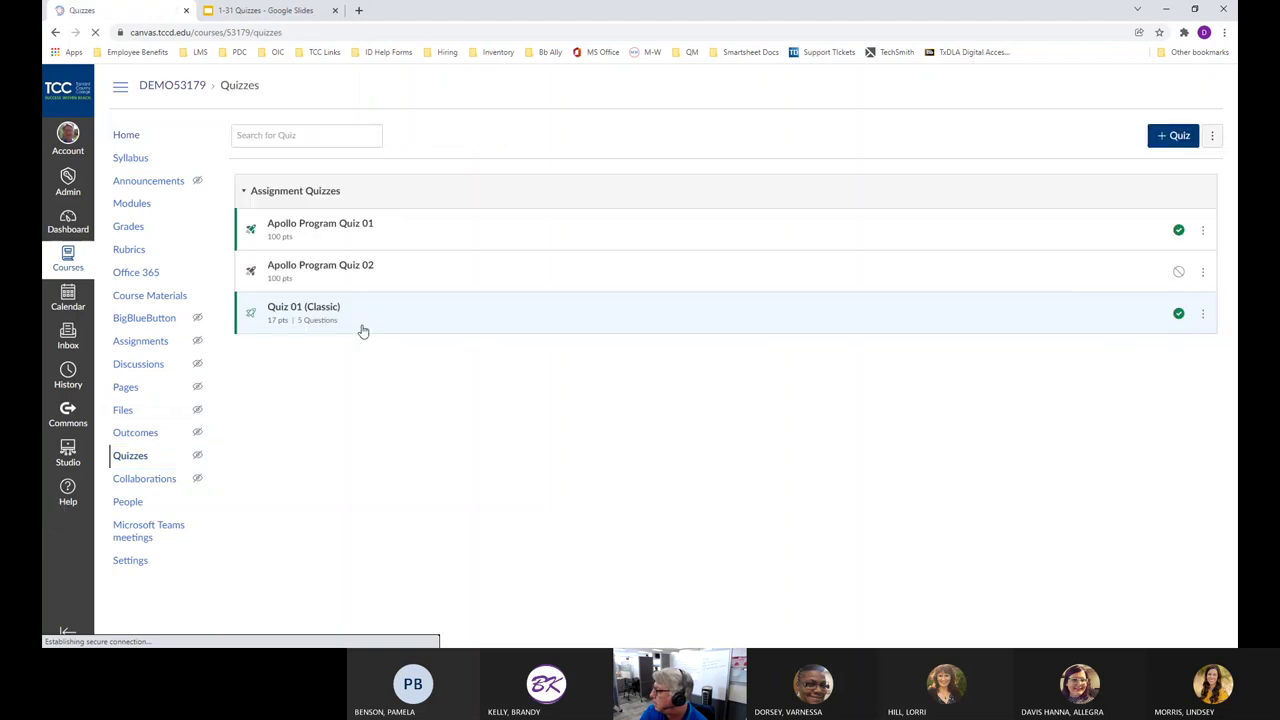
pyautogui.click(349, 228)
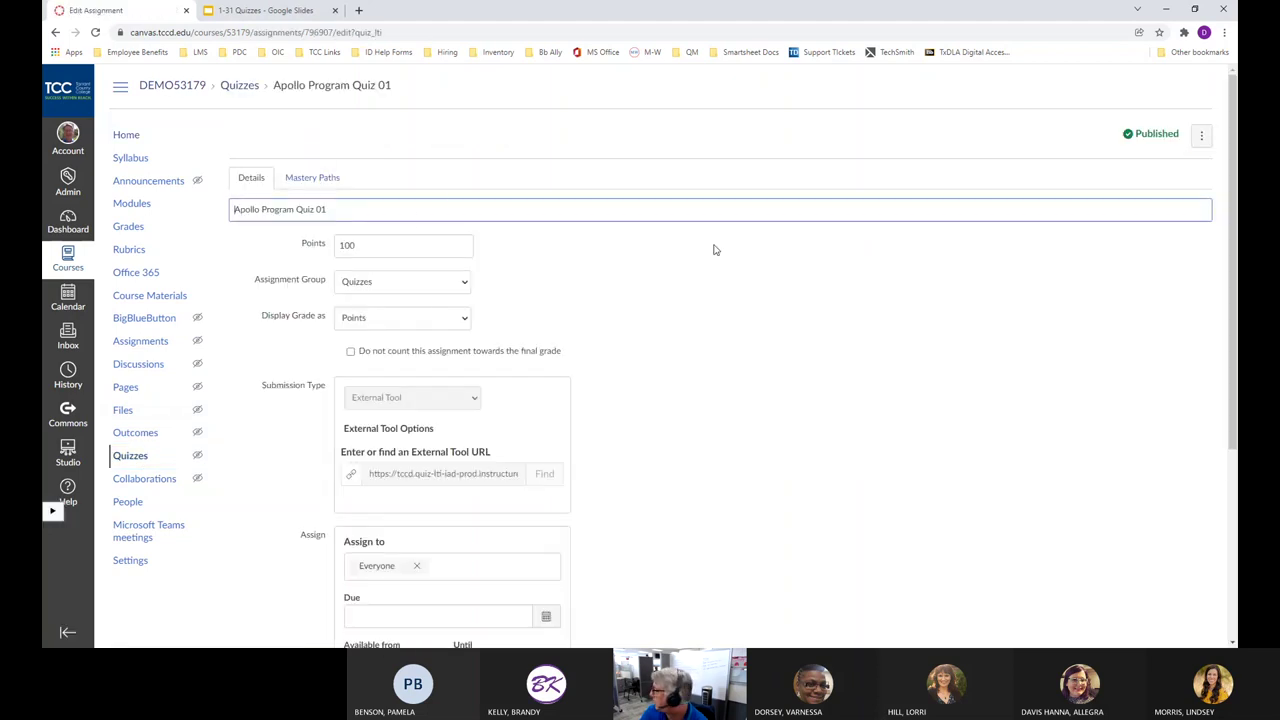
pyautogui.scroll(-5, 714, 249)
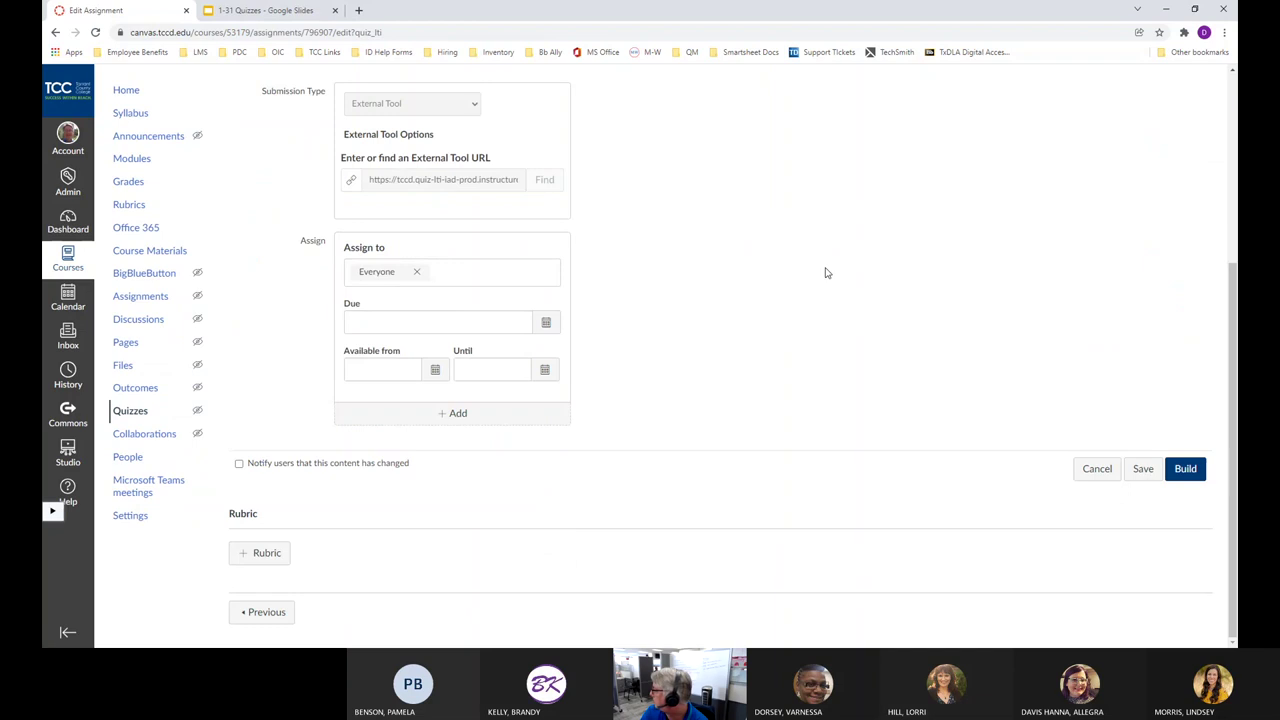
pyautogui.click(1185, 469)
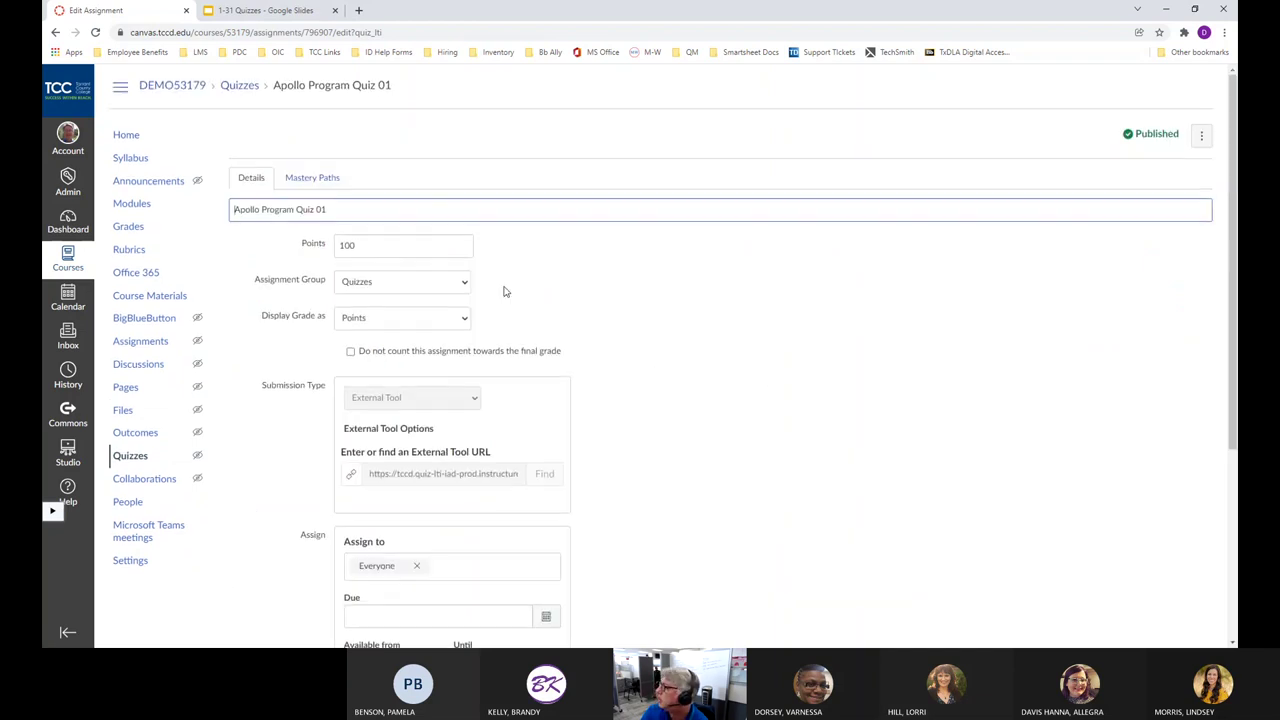
pyautogui.click(242, 89)
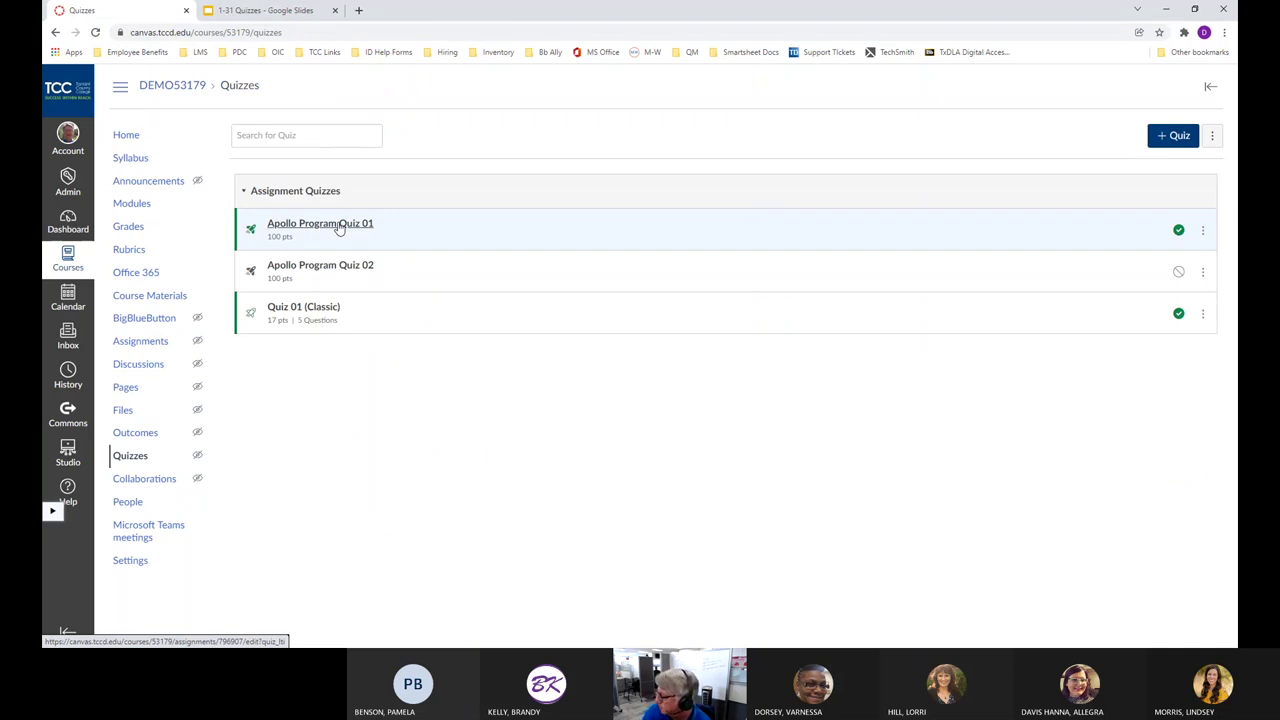
# Open Apollo Program Quiz 01 from the quiz list in the quiz builder.
pyautogui.click(340, 226)
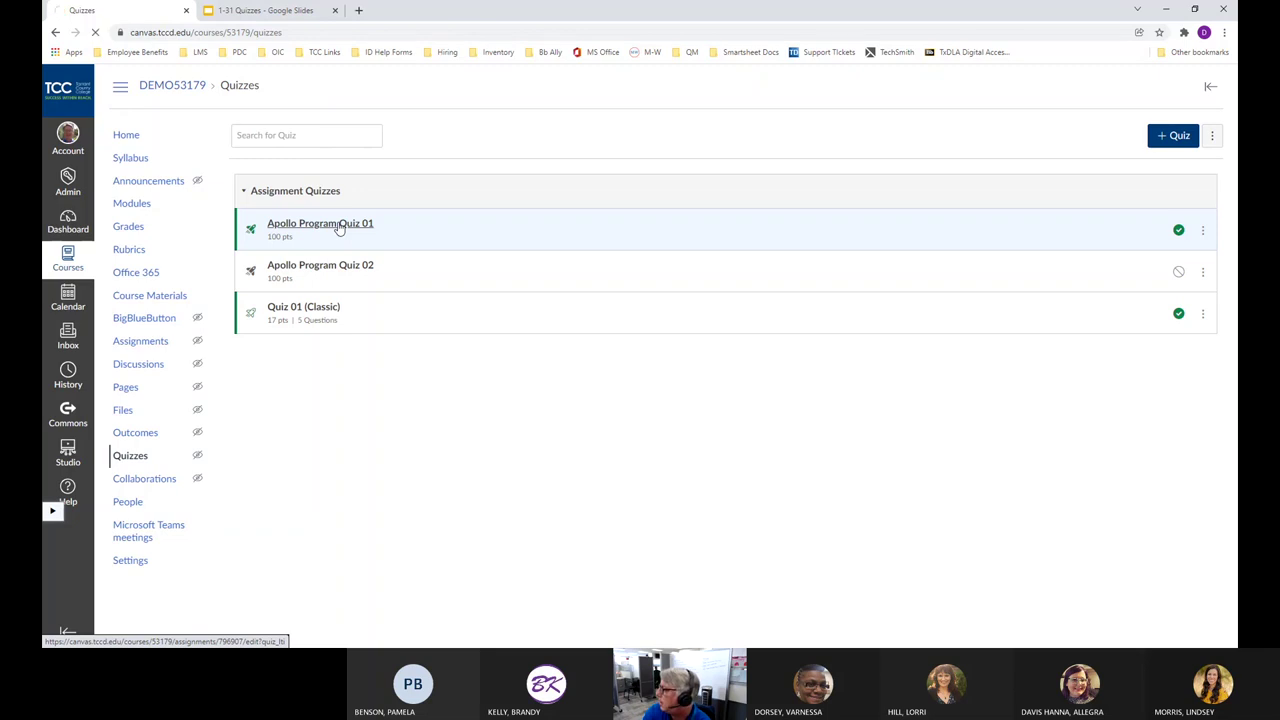
pyautogui.scroll(-3, 845, 298)
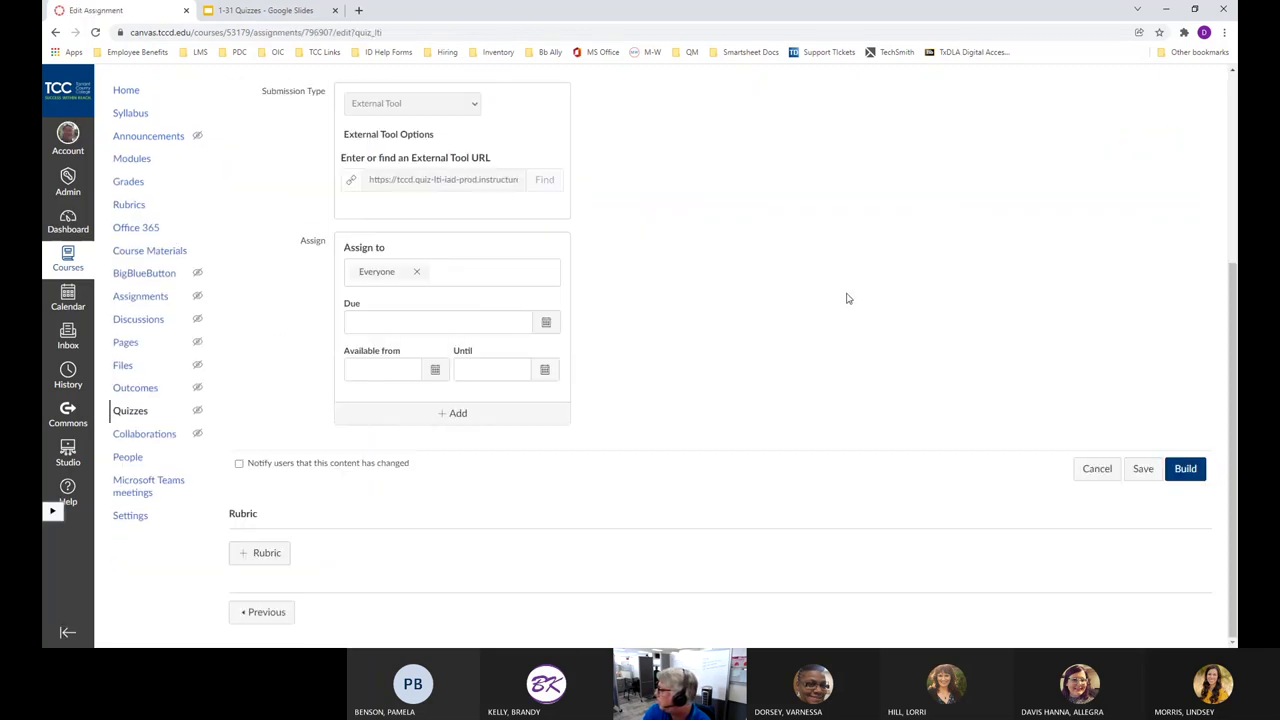
pyautogui.click(1185, 470)
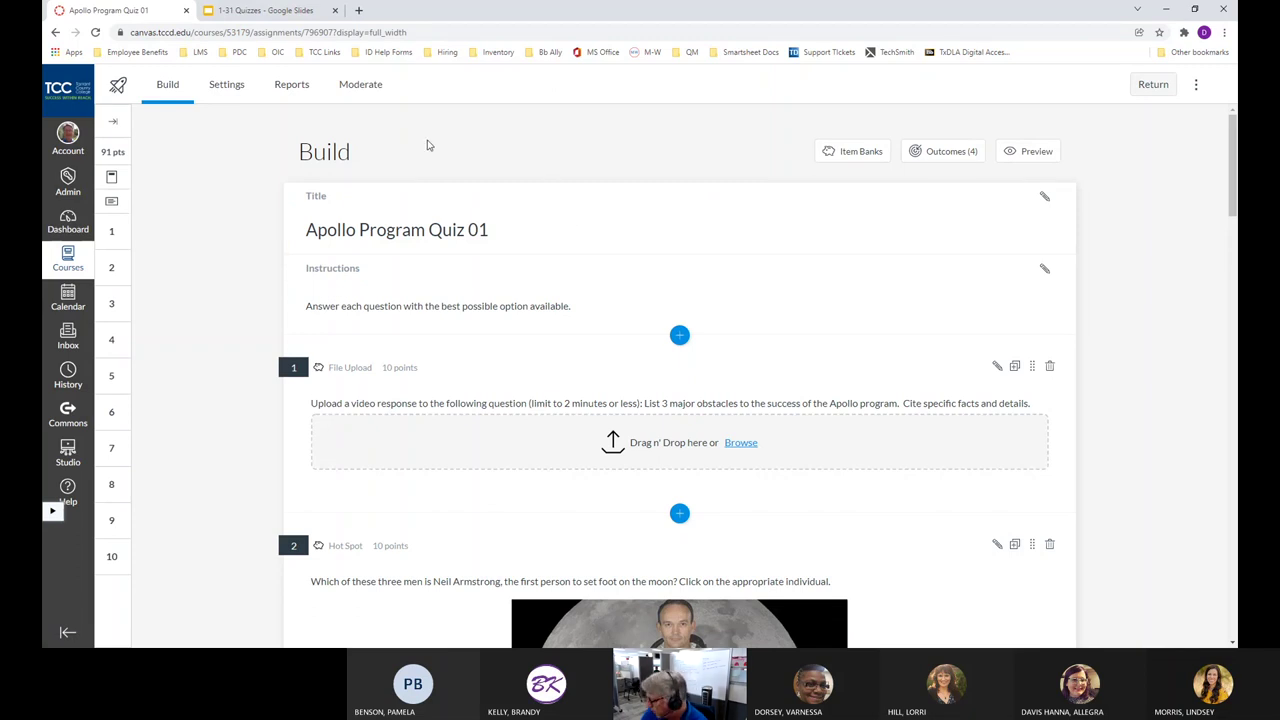
# Open an editable copy of categorization question 4 in the Apollo Test Bank.
pyautogui.scroll(-5, 594, 194)
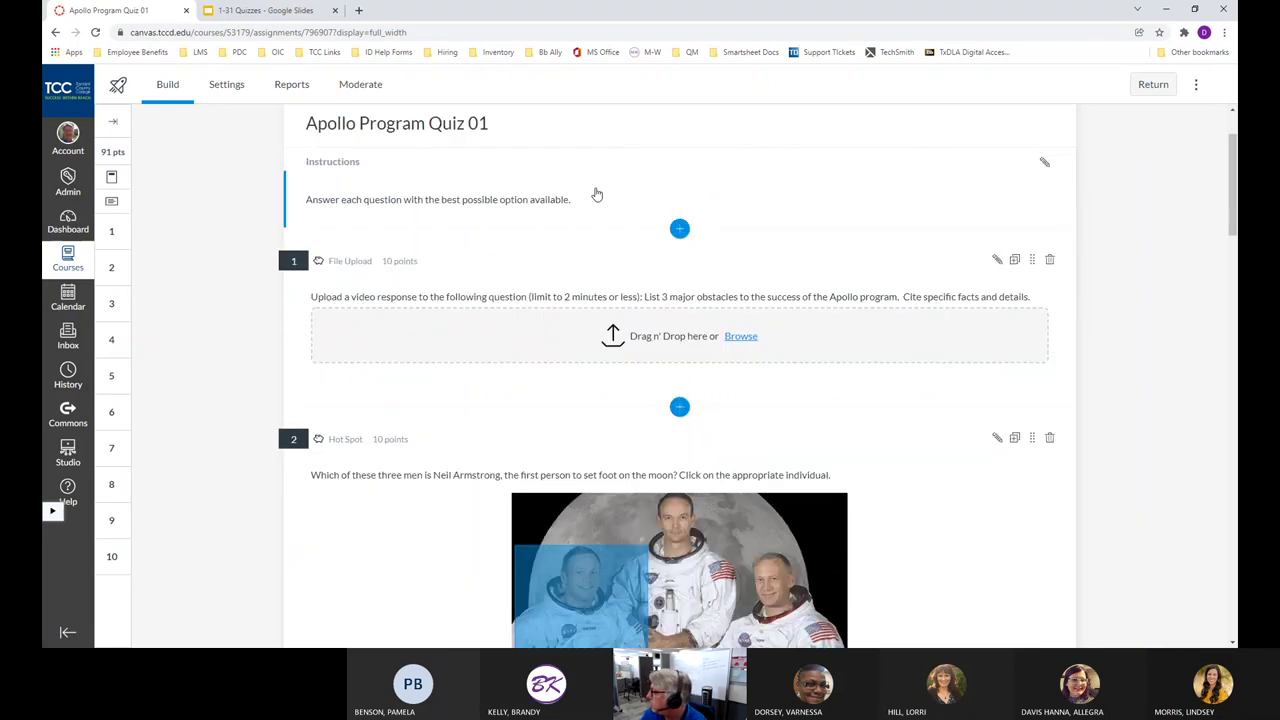
pyautogui.scroll(-4, 594, 188)
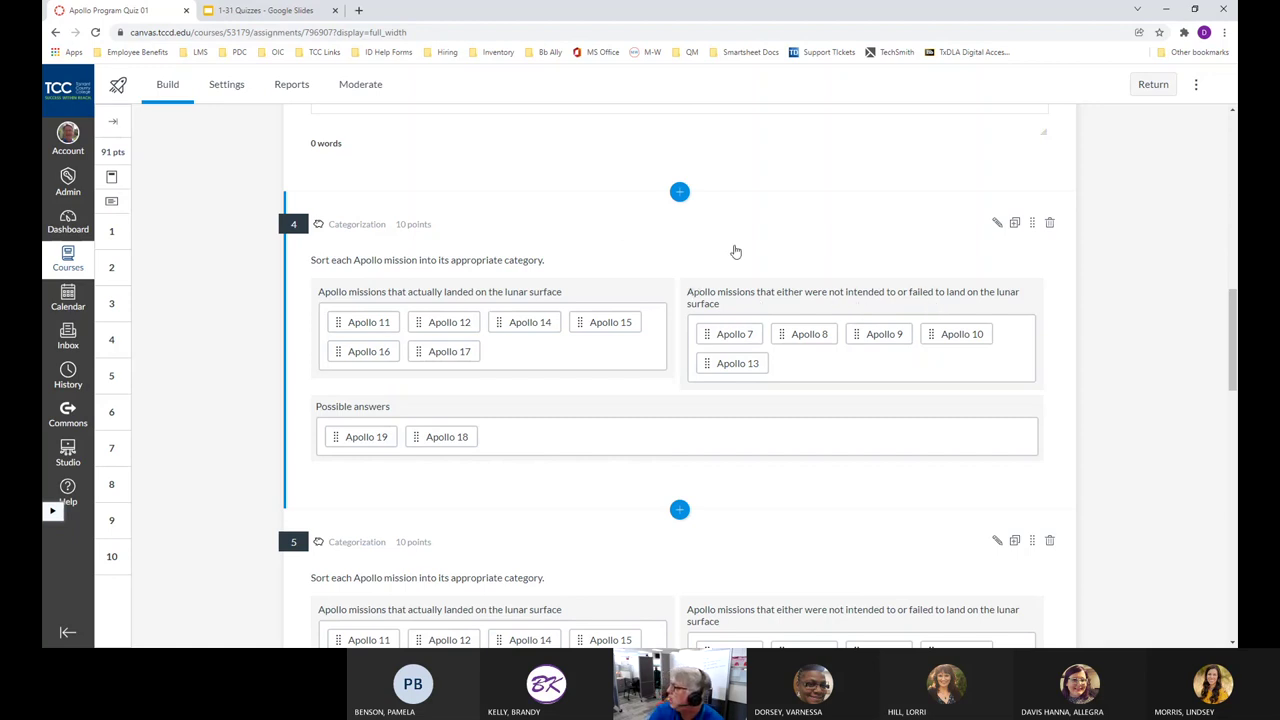
pyautogui.click(996, 223)
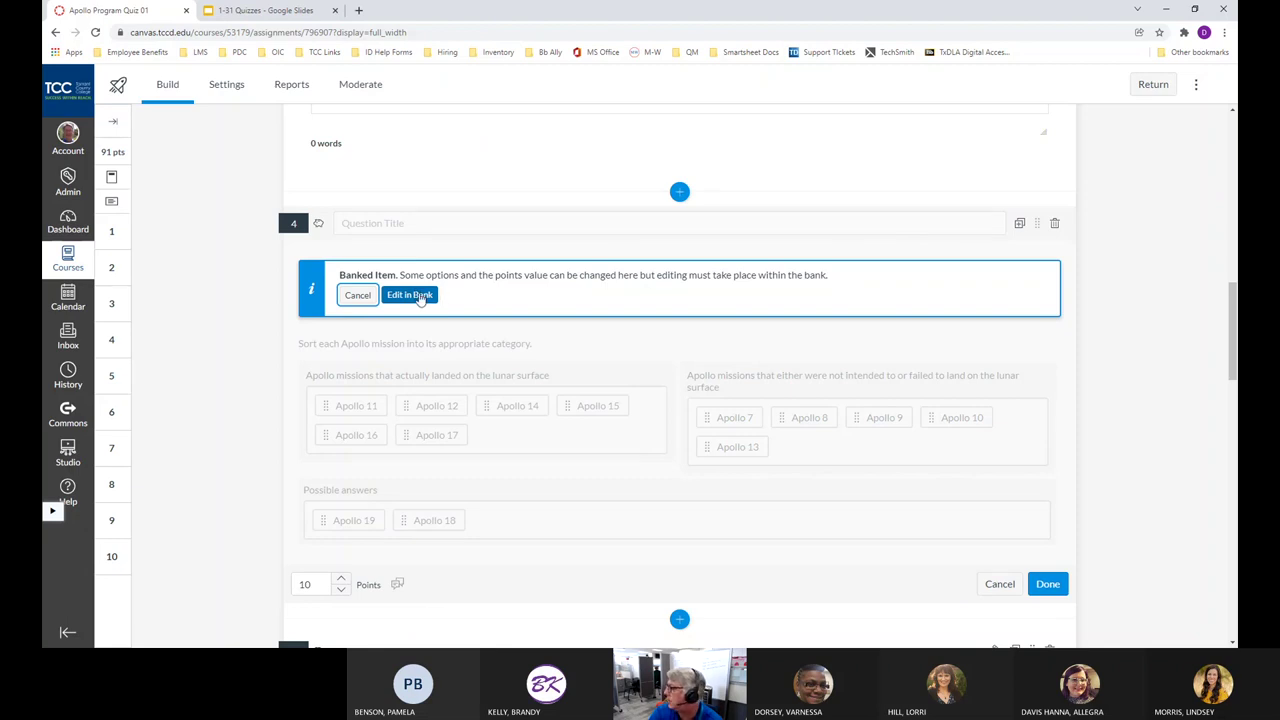
pyautogui.click(420, 296)
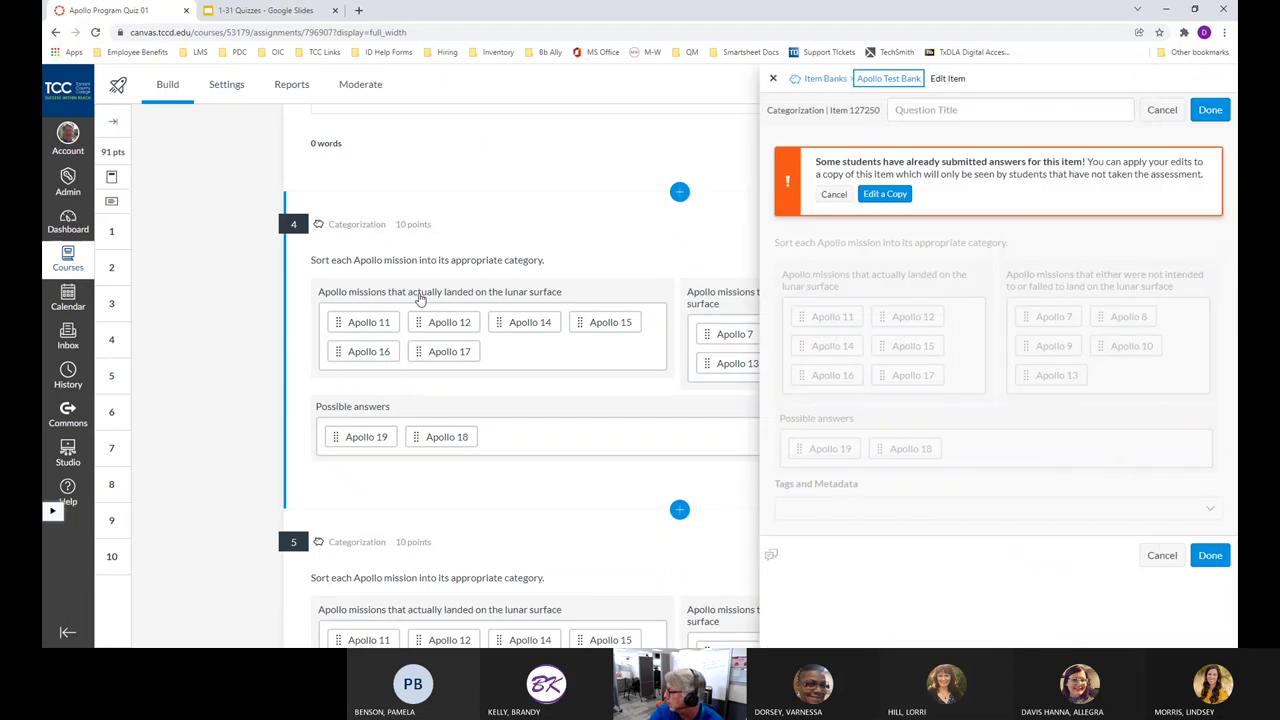
pyautogui.click(885, 194)
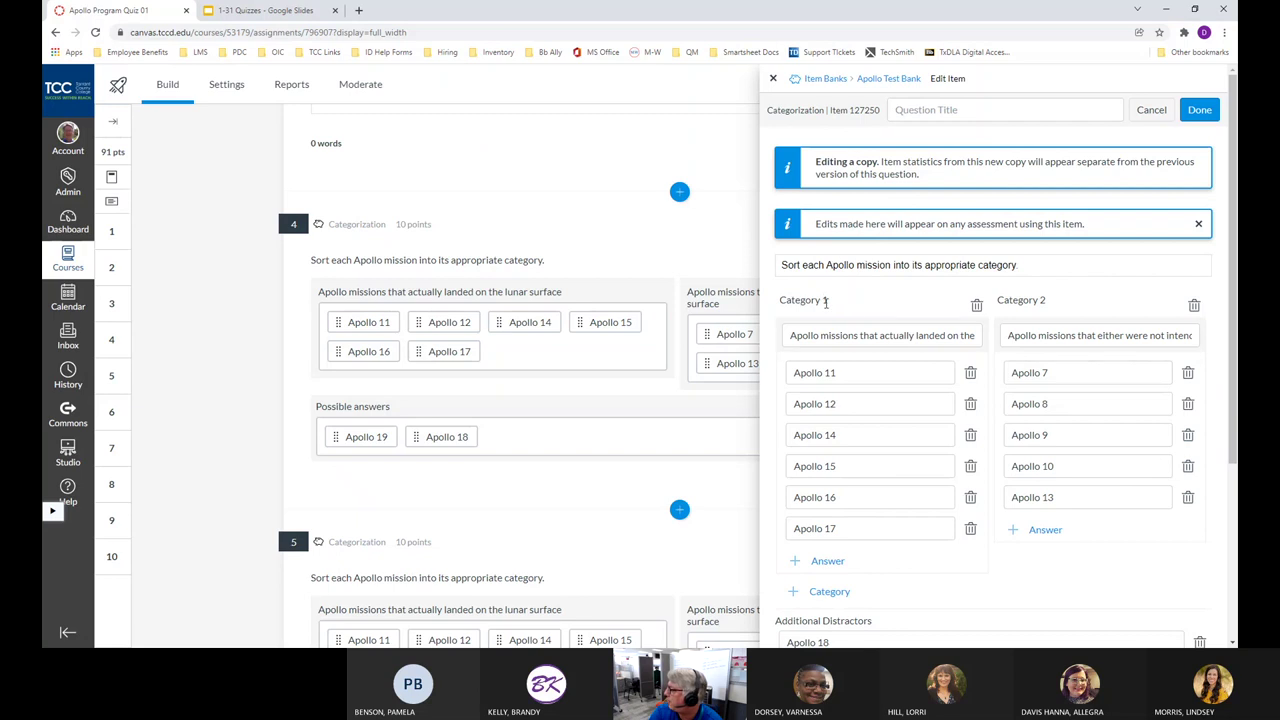
# Review the categories, answers and additional distractors of the categorization question, and close the item bank without saving.
pyautogui.click(818, 336)
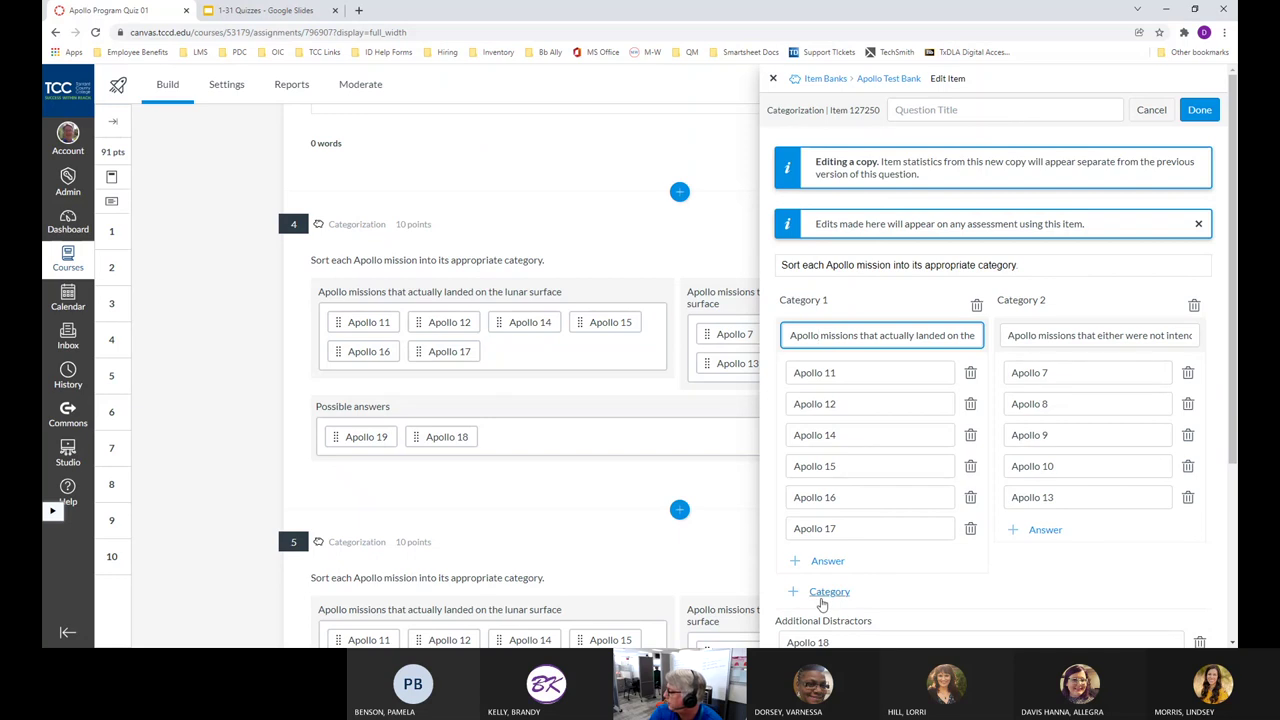
pyautogui.moveTo(791, 336); pyautogui.dragTo(1203, 358)
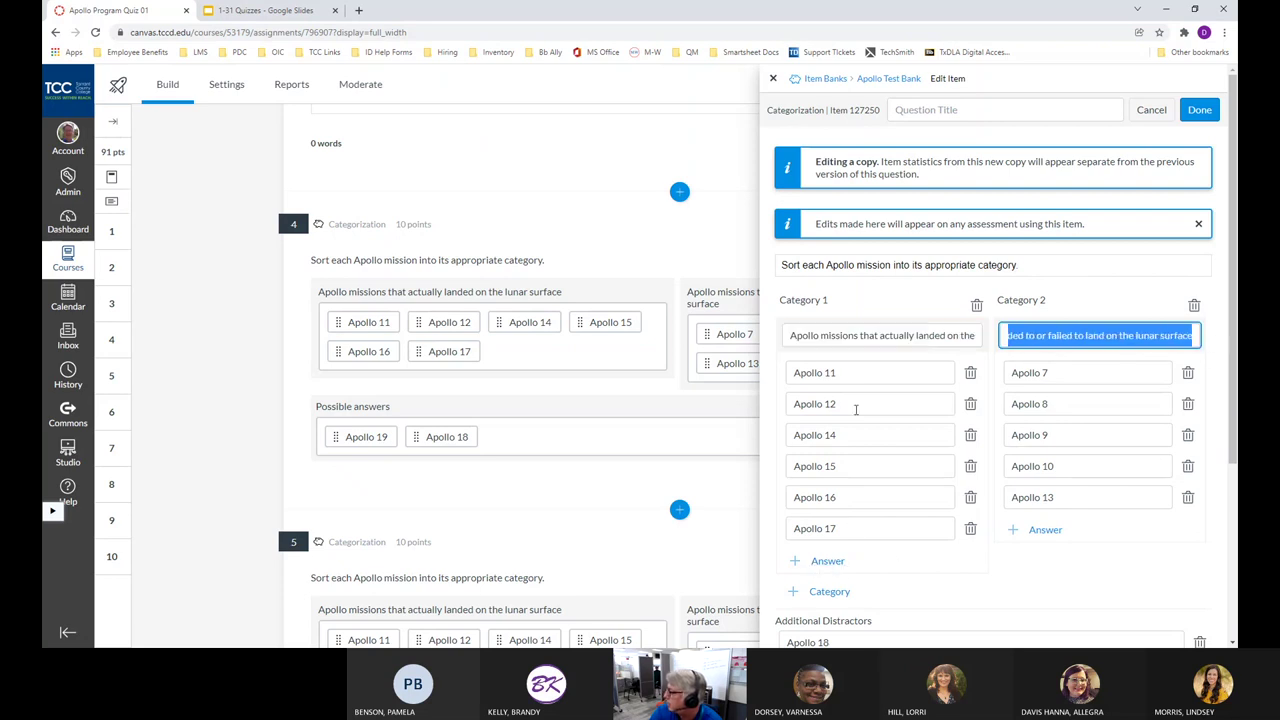
pyautogui.click(924, 560)
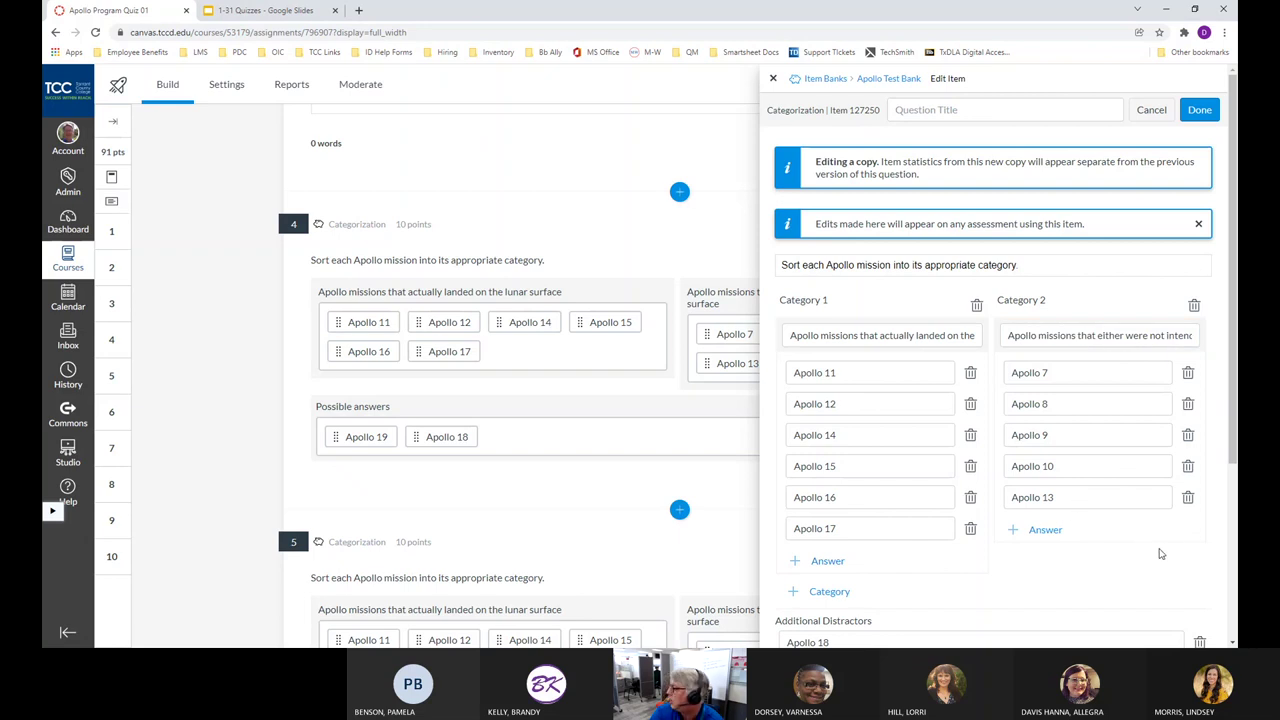
pyautogui.scroll(-1, 905, 437)
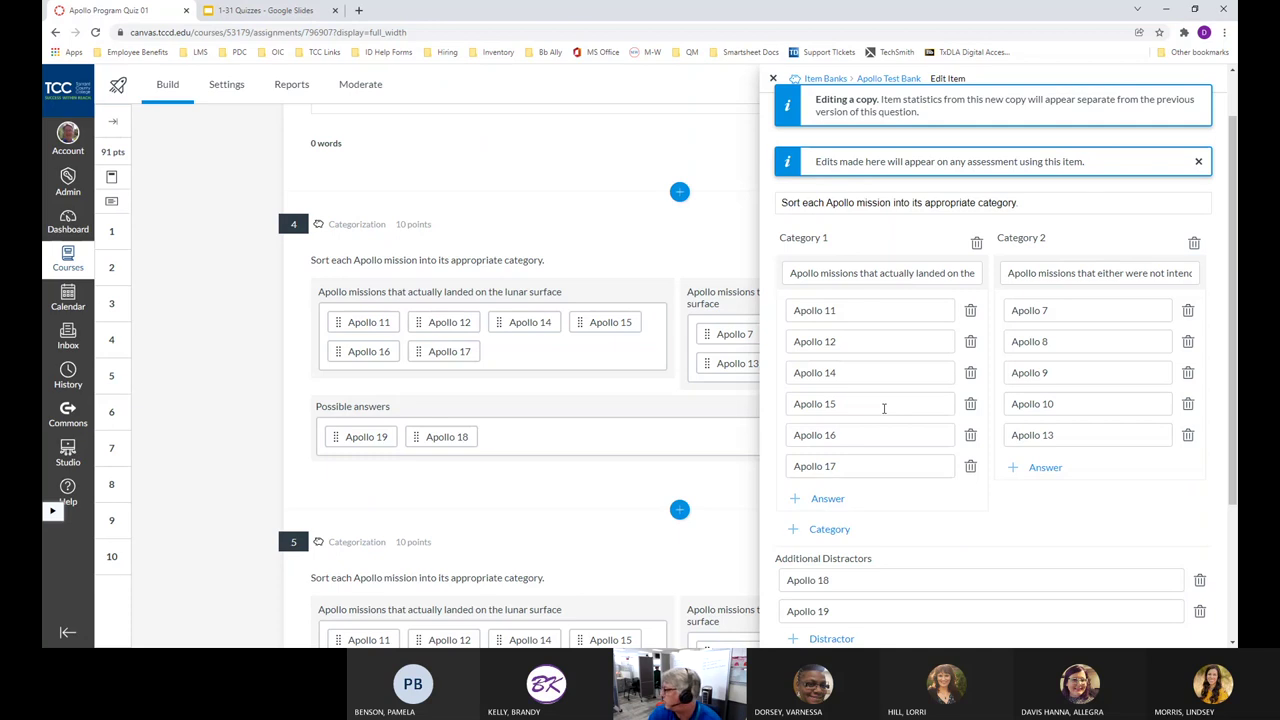
pyautogui.scroll(-1, 903, 435)
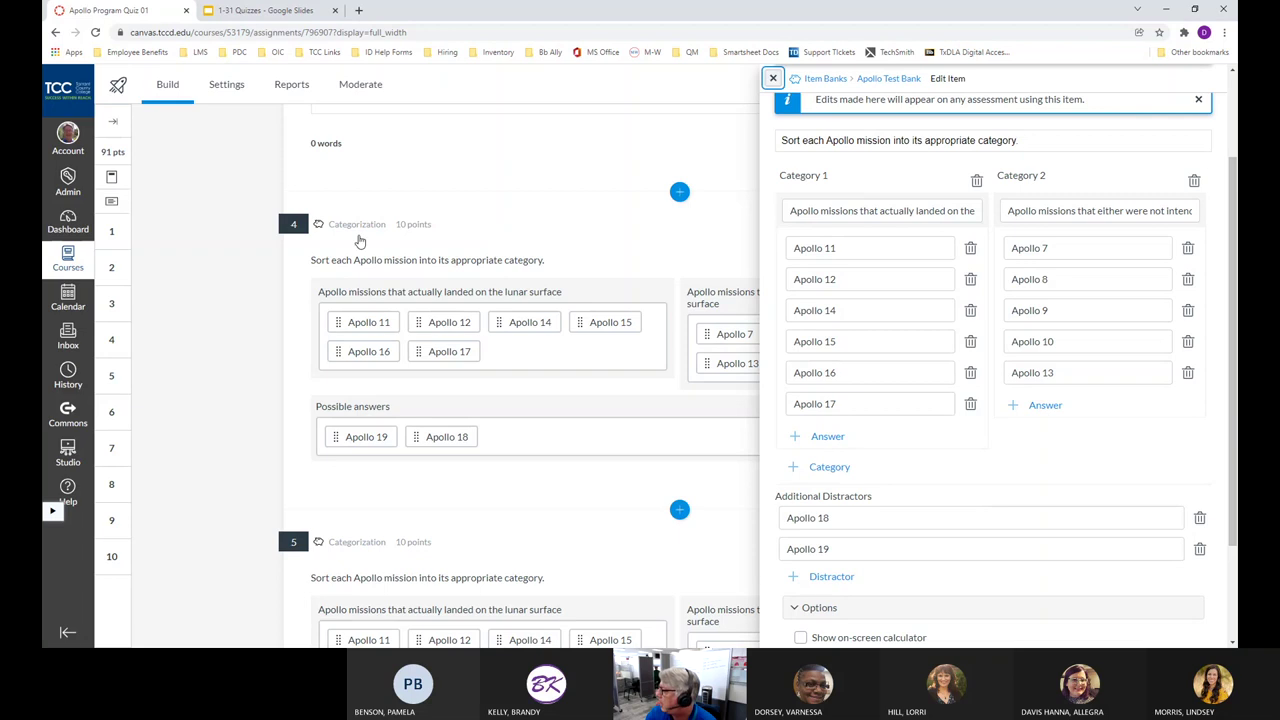
pyautogui.click(772, 78)
# Look through the questions of Apollo Program Quiz 01 to compare the different question types.
pyautogui.scroll(-5, 240, 267)
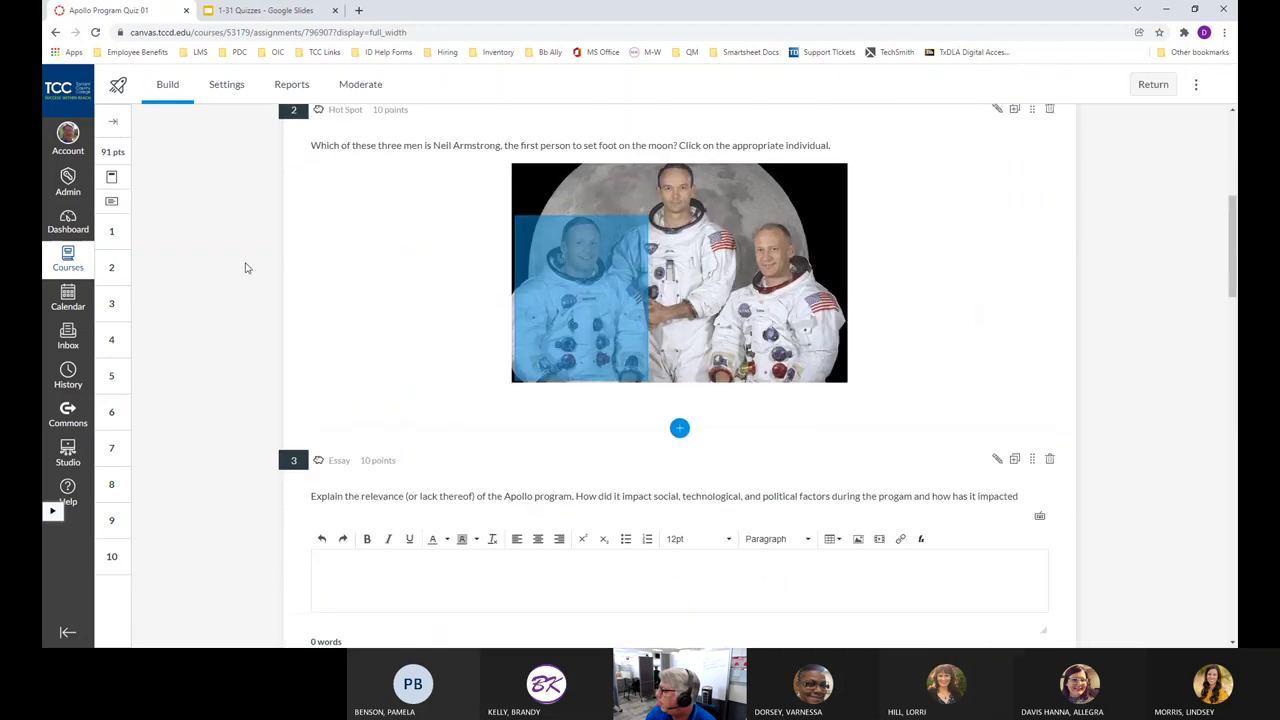
pyautogui.scroll(-2, 247, 267)
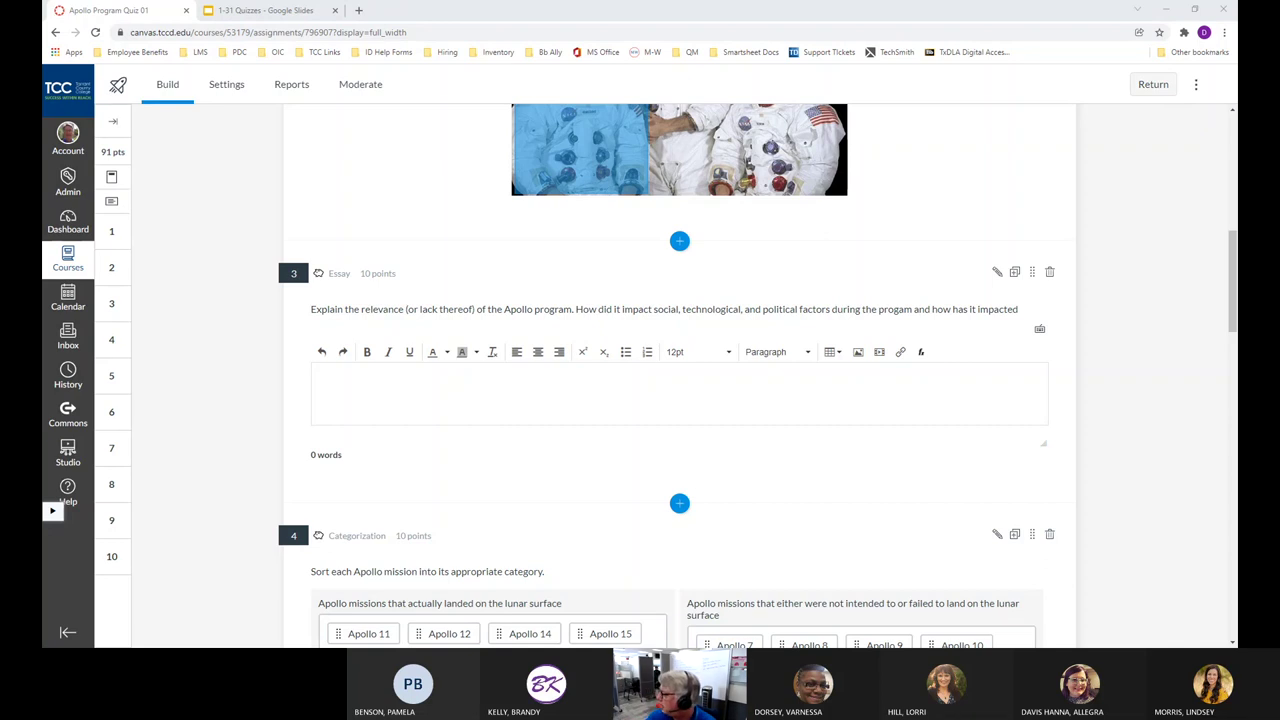
pyautogui.scroll(-5, 628, 357)
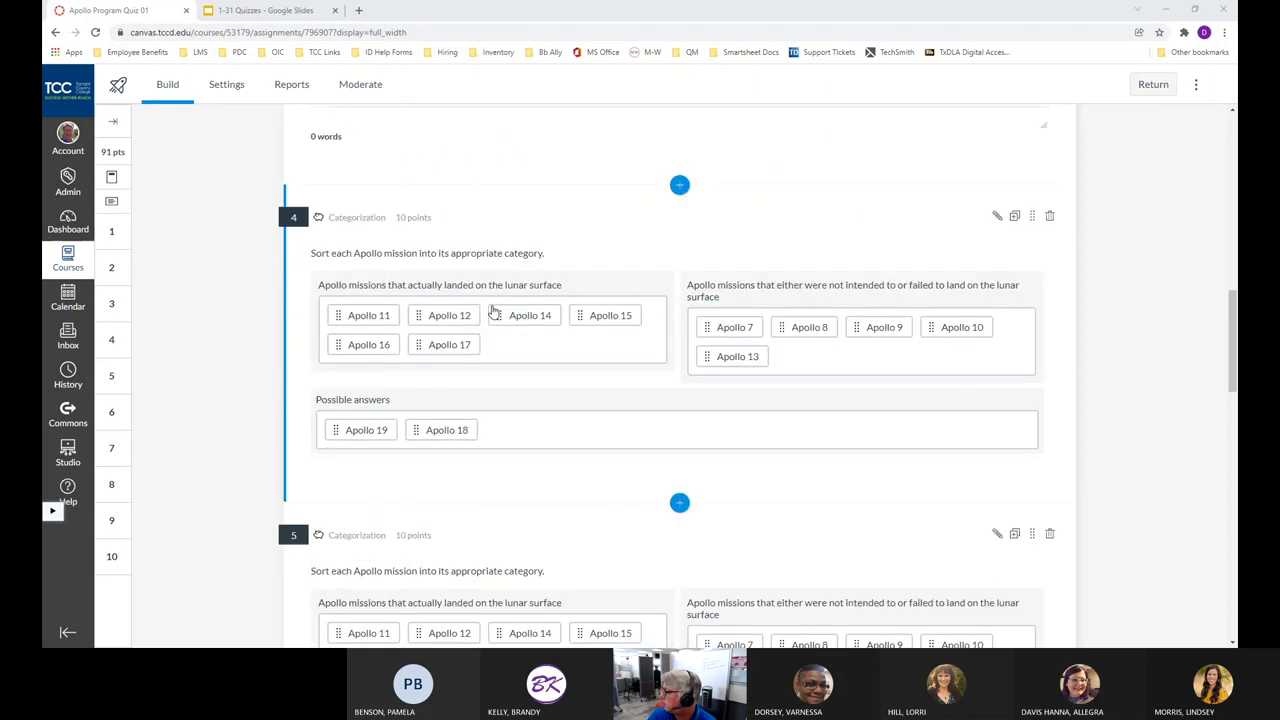
pyautogui.scroll(-5, 498, 289)
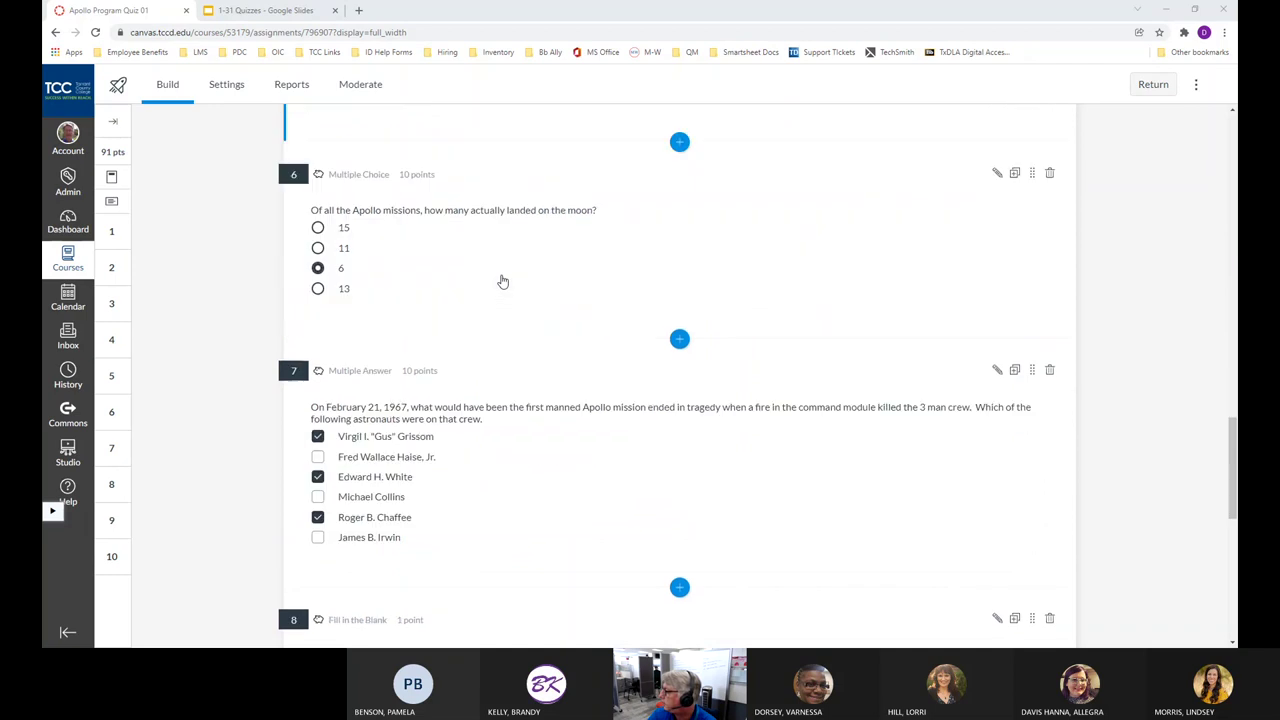
pyautogui.scroll(-6, 503, 282)
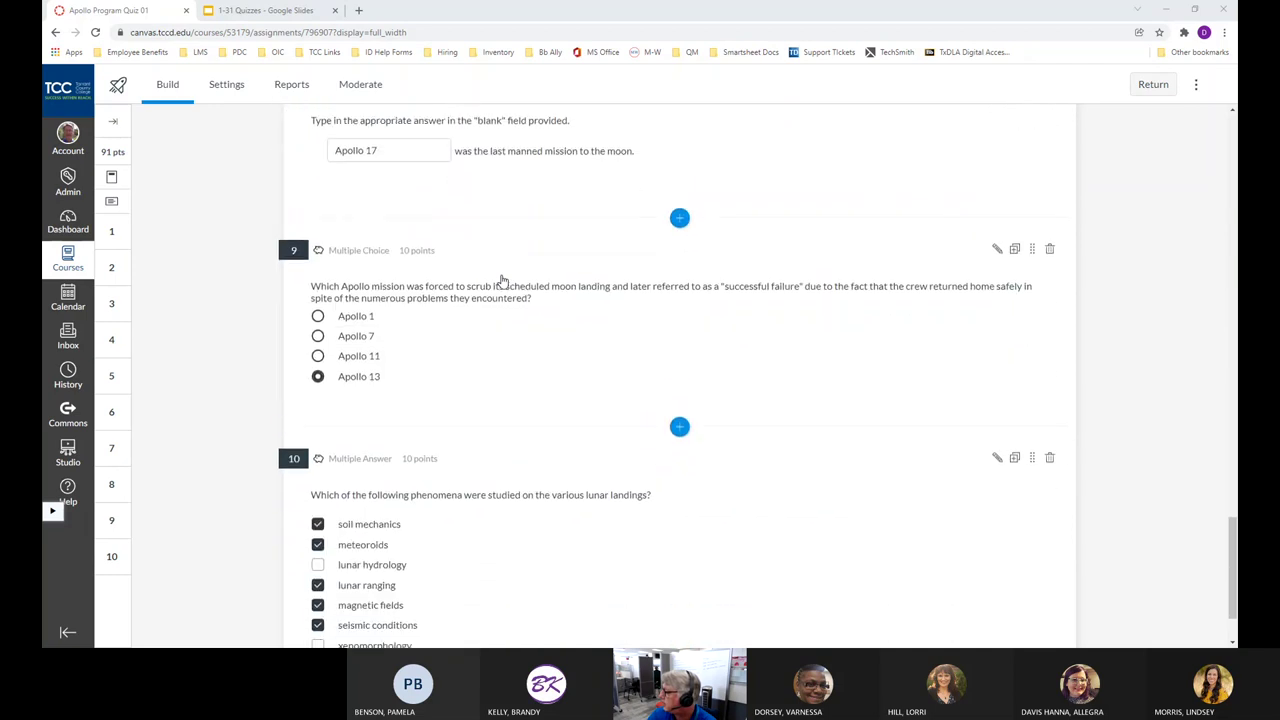
pyautogui.scroll(13, 531, 323)
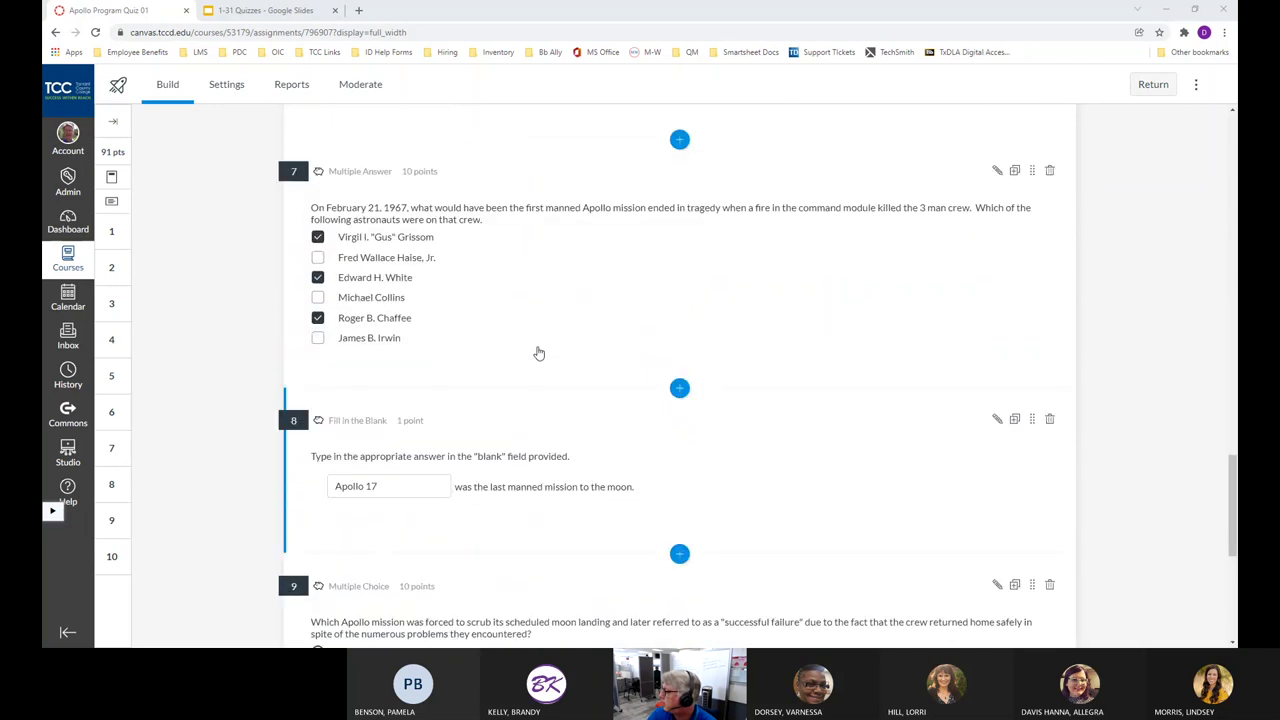
pyautogui.scroll(8, 555, 386)
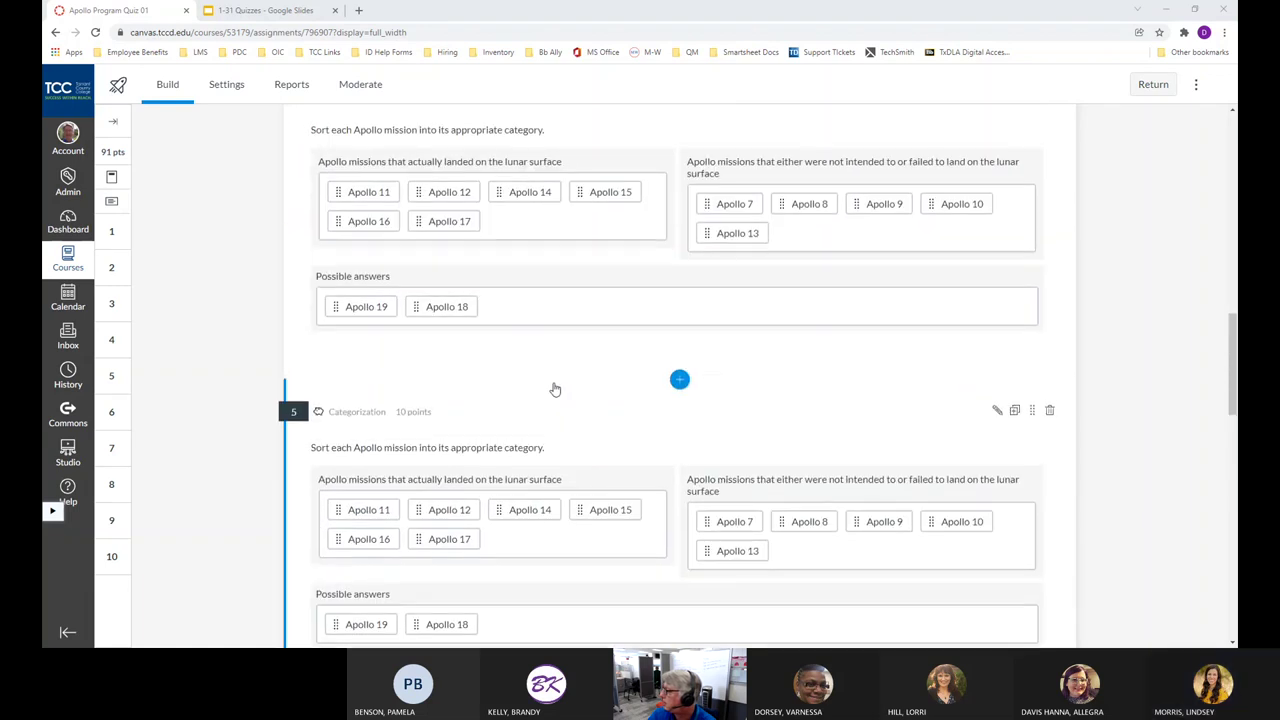
pyautogui.scroll(12, 555, 386)
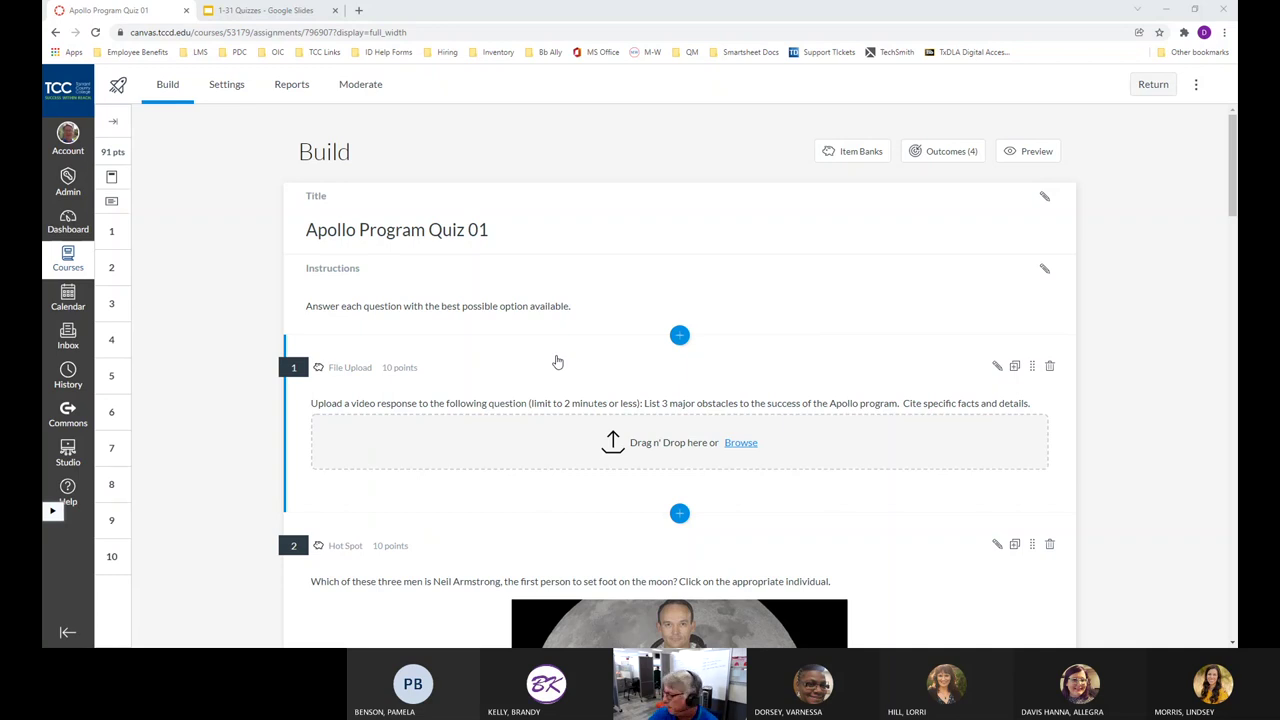
# Open an editable copy of file upload question 1 in the Apollo Test Bank and examine its options.
pyautogui.click(997, 367)
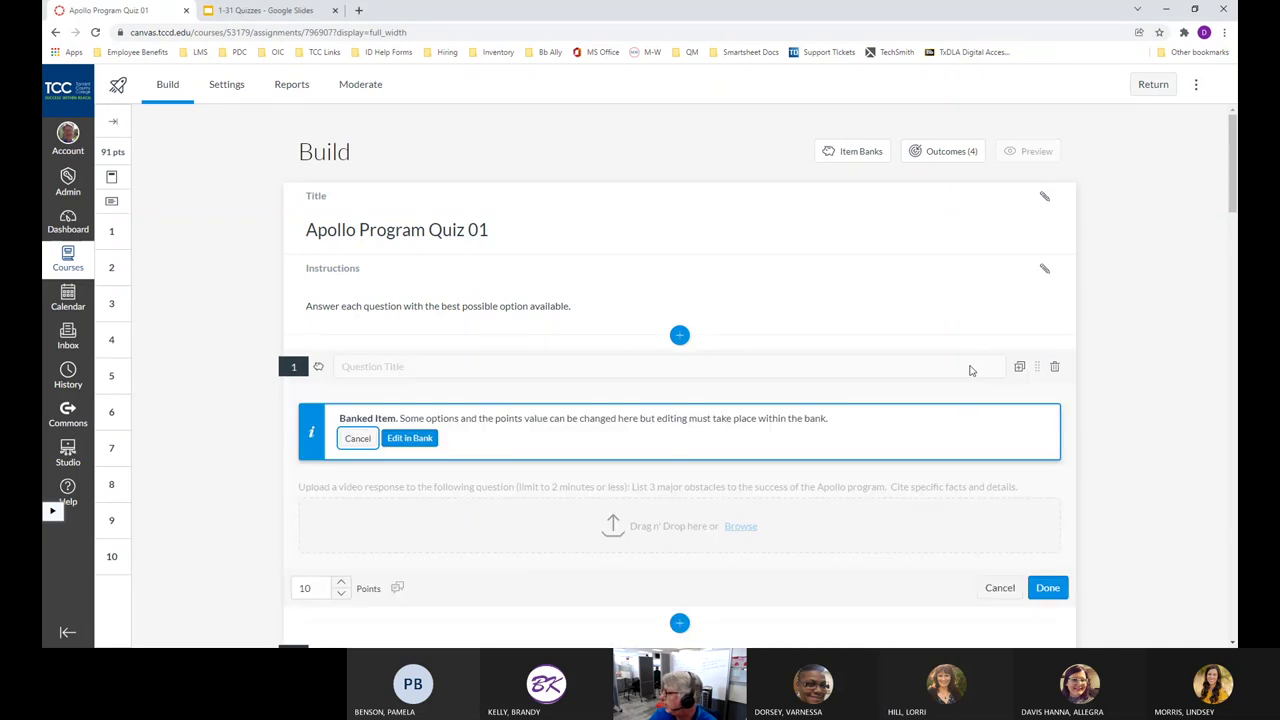
pyautogui.click(412, 440)
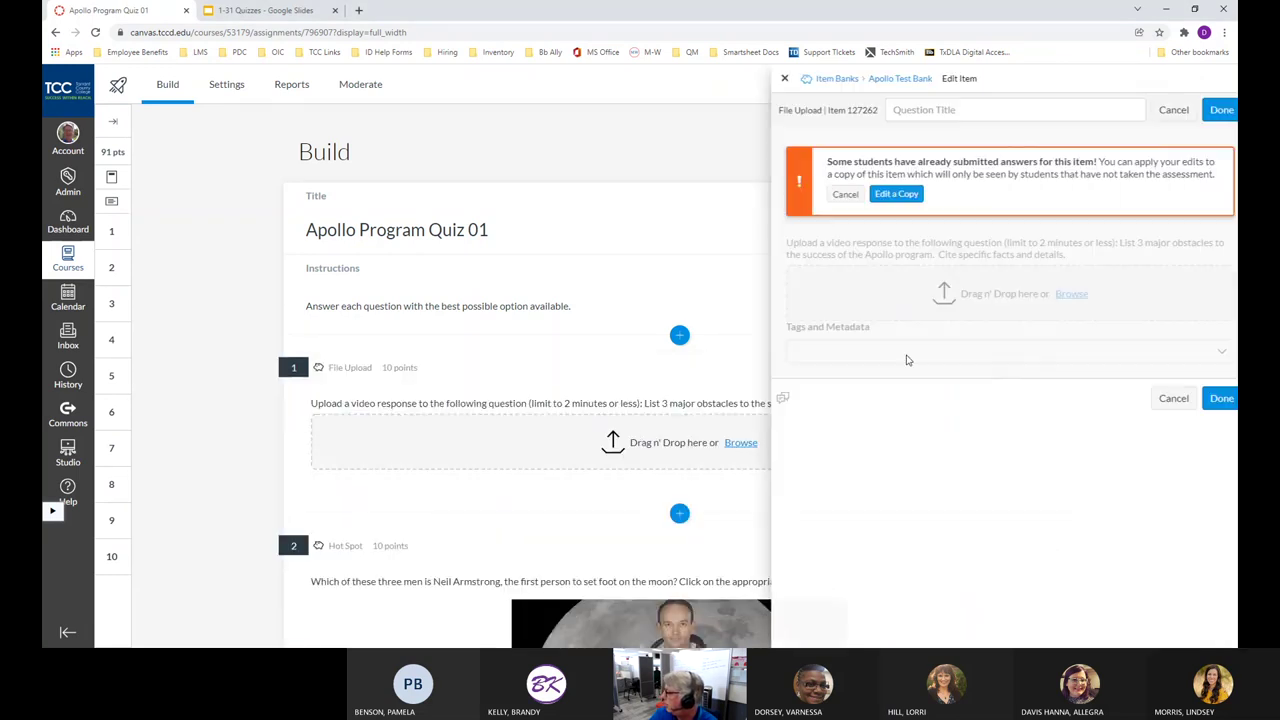
pyautogui.click(885, 194)
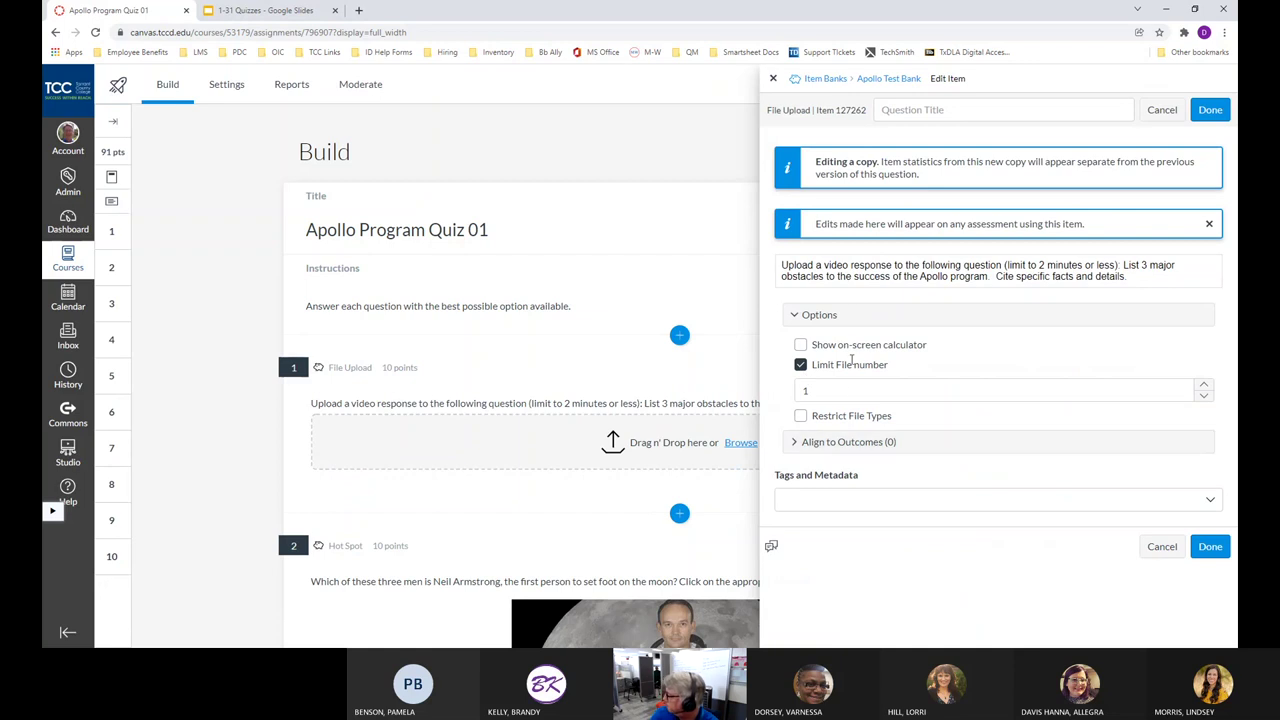
pyautogui.click(844, 318)
pyautogui.click(845, 320)
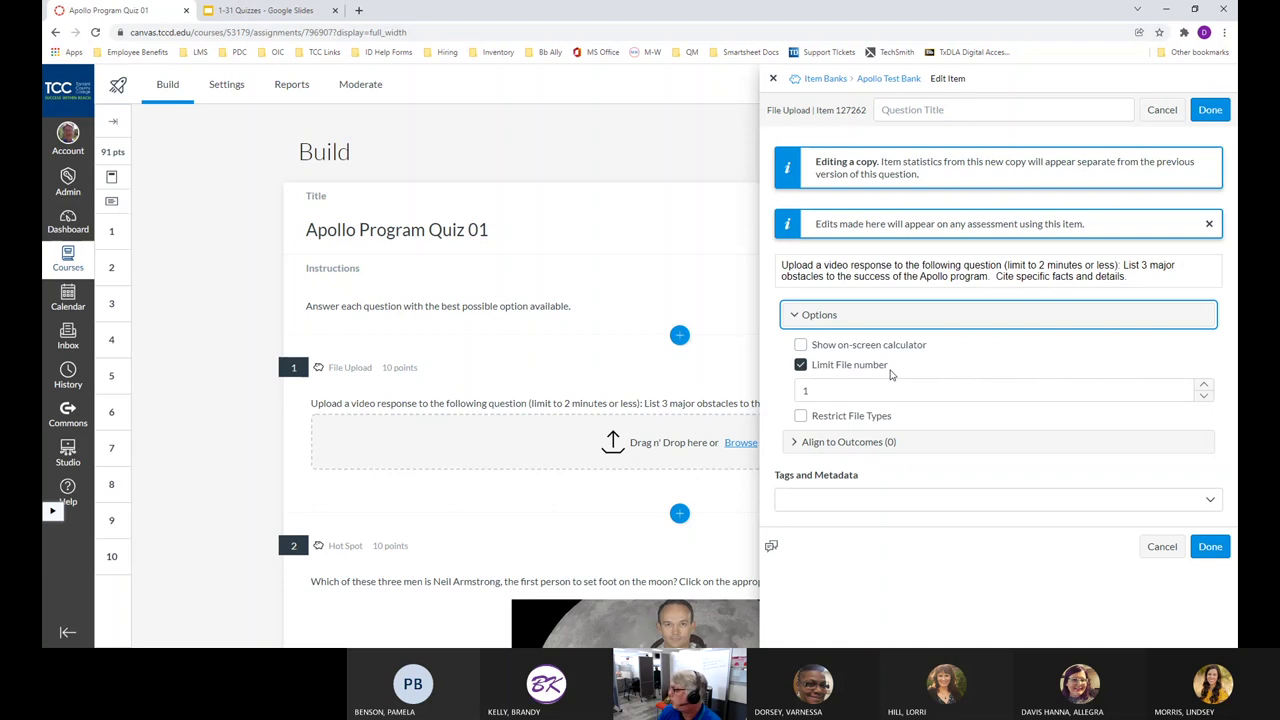
# Try the Restrict File Types option on the file upload question, discard the edit and close the item bank.
pyautogui.click(800, 416)
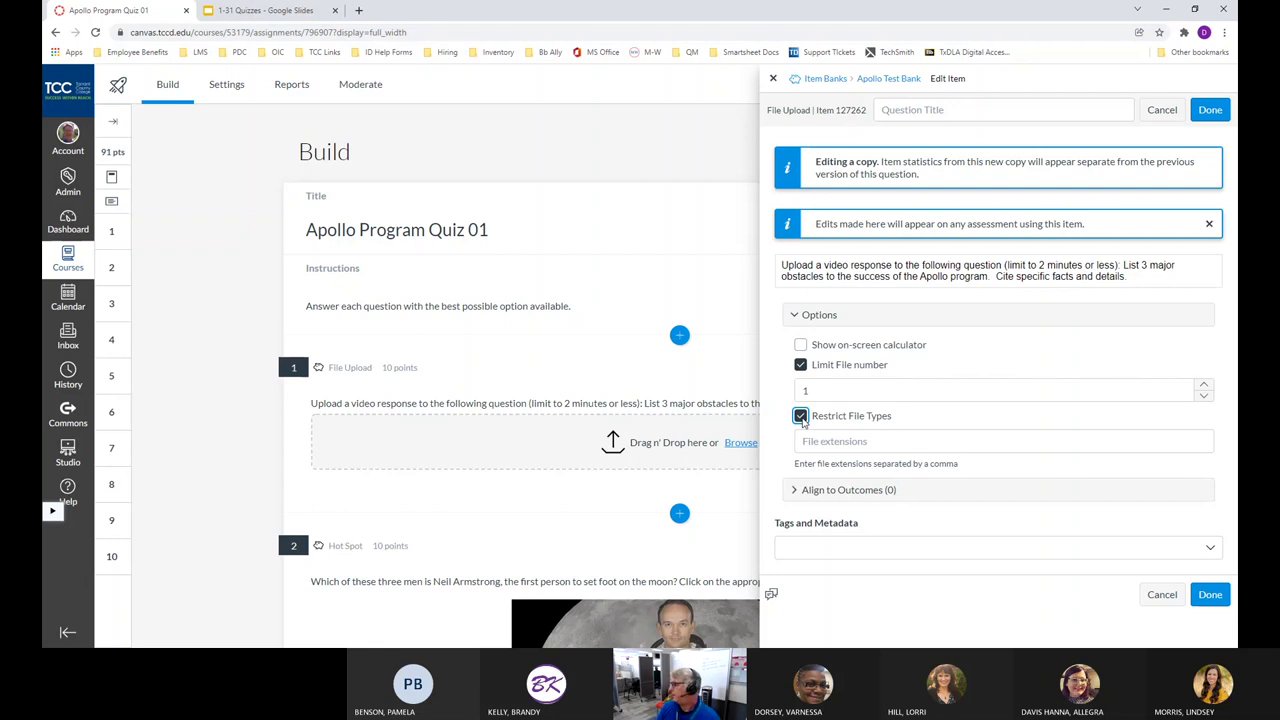
pyautogui.click(835, 440)
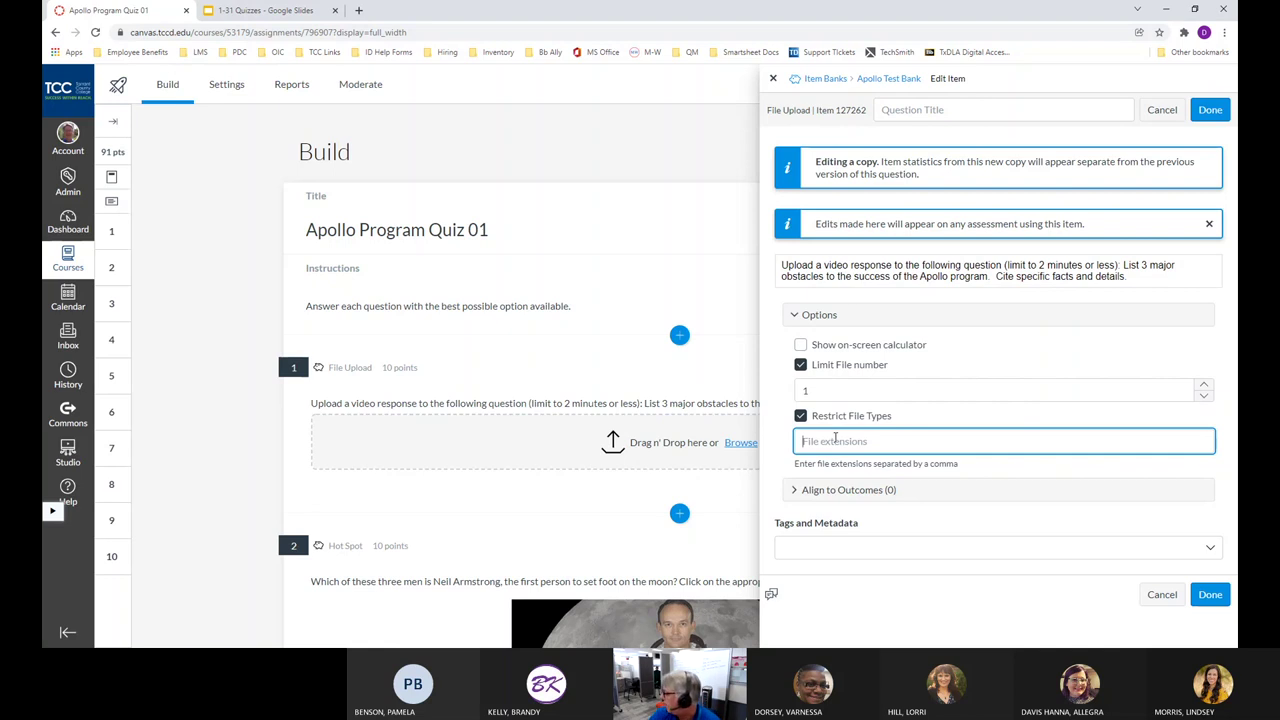
pyautogui.click(1162, 594)
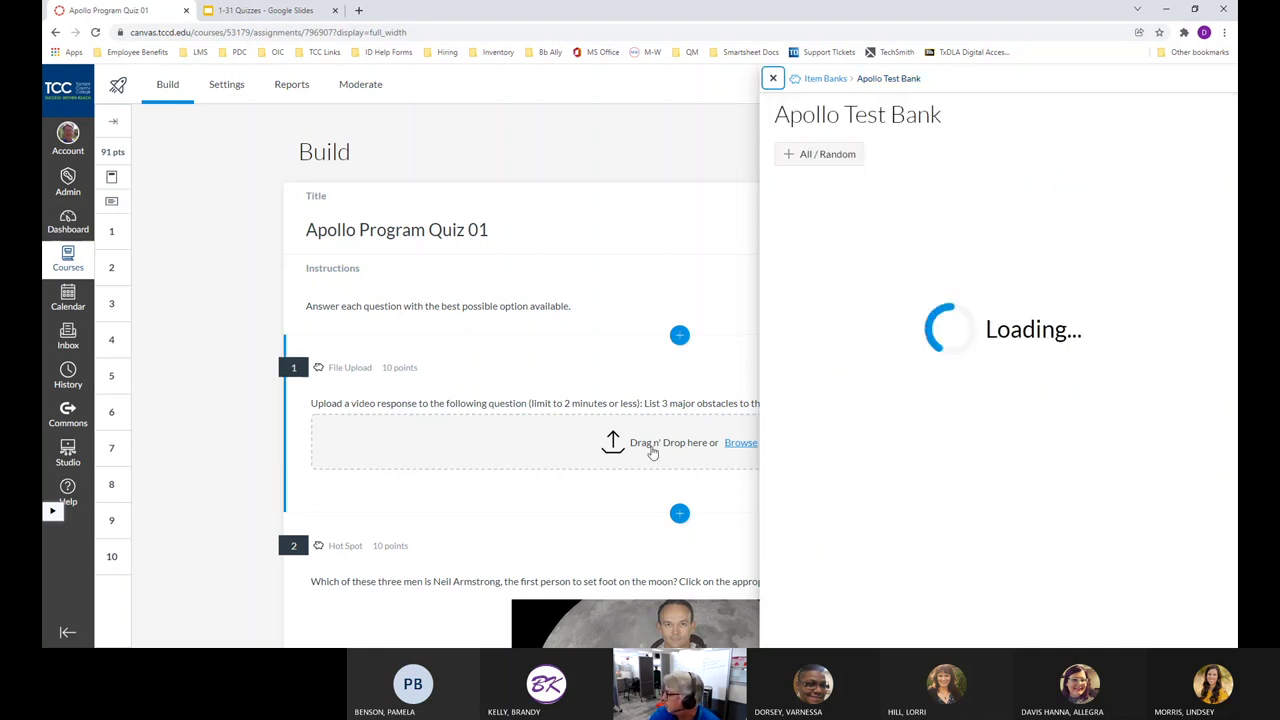
pyautogui.click(772, 78)
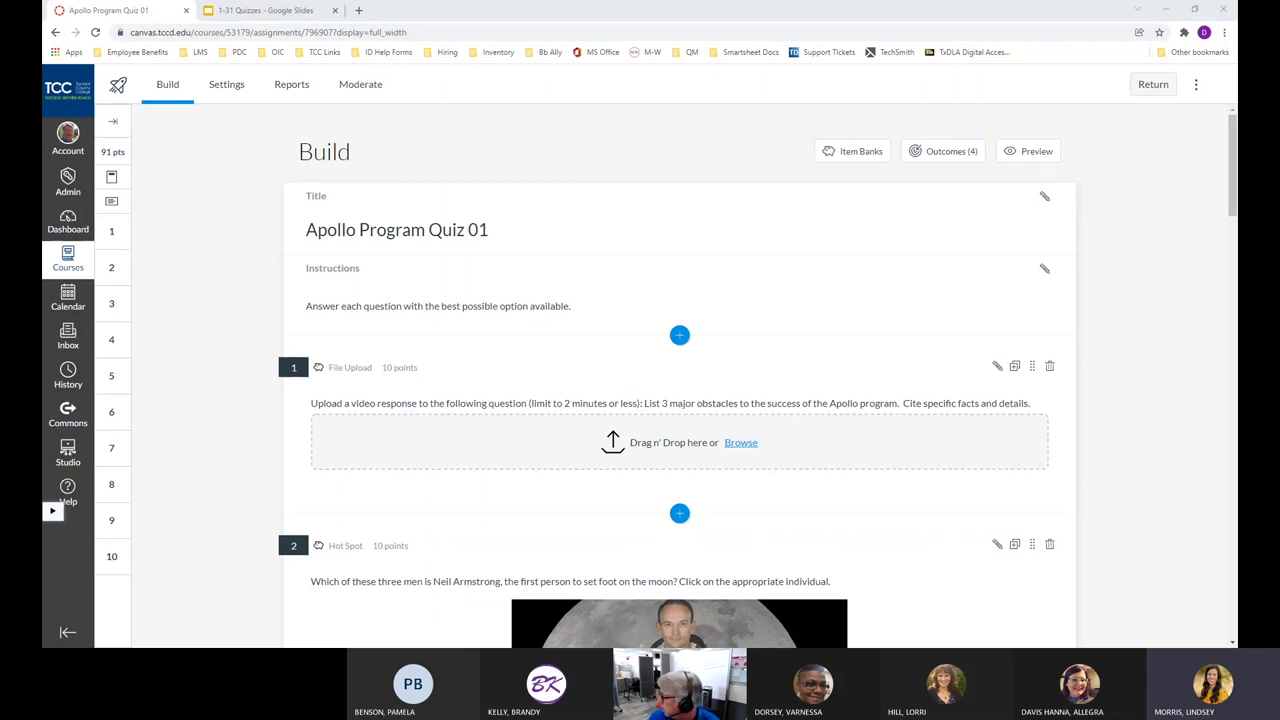
# Examine hot spot question 2 and its banked-item editing options, and leave the question without making changes.
pyautogui.scroll(-4, 843, 223)
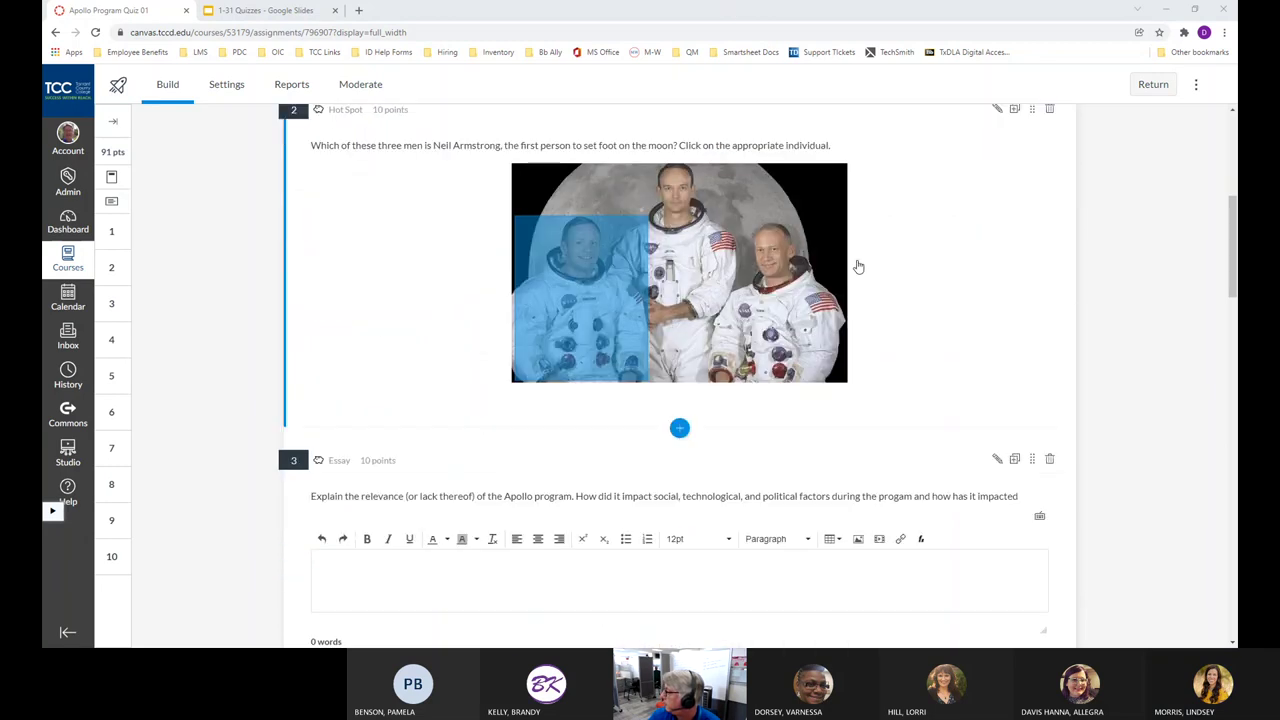
pyautogui.scroll(1, 871, 271)
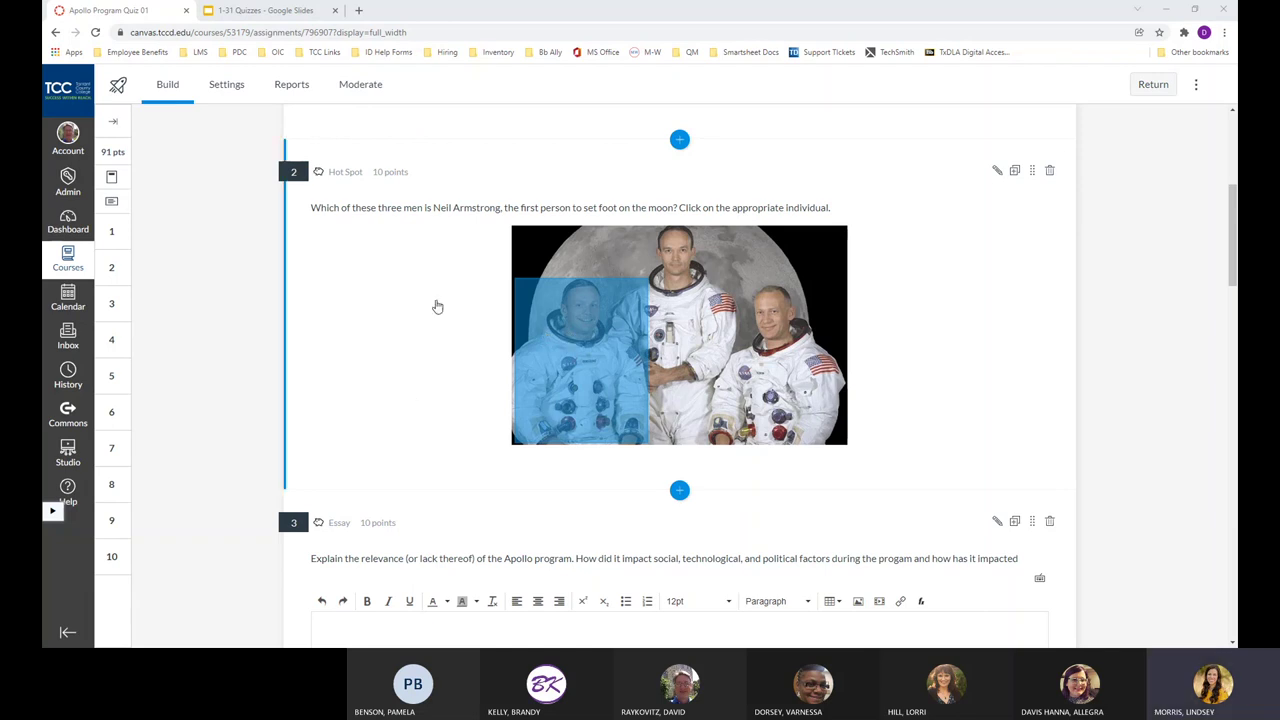
pyautogui.click(321, 174)
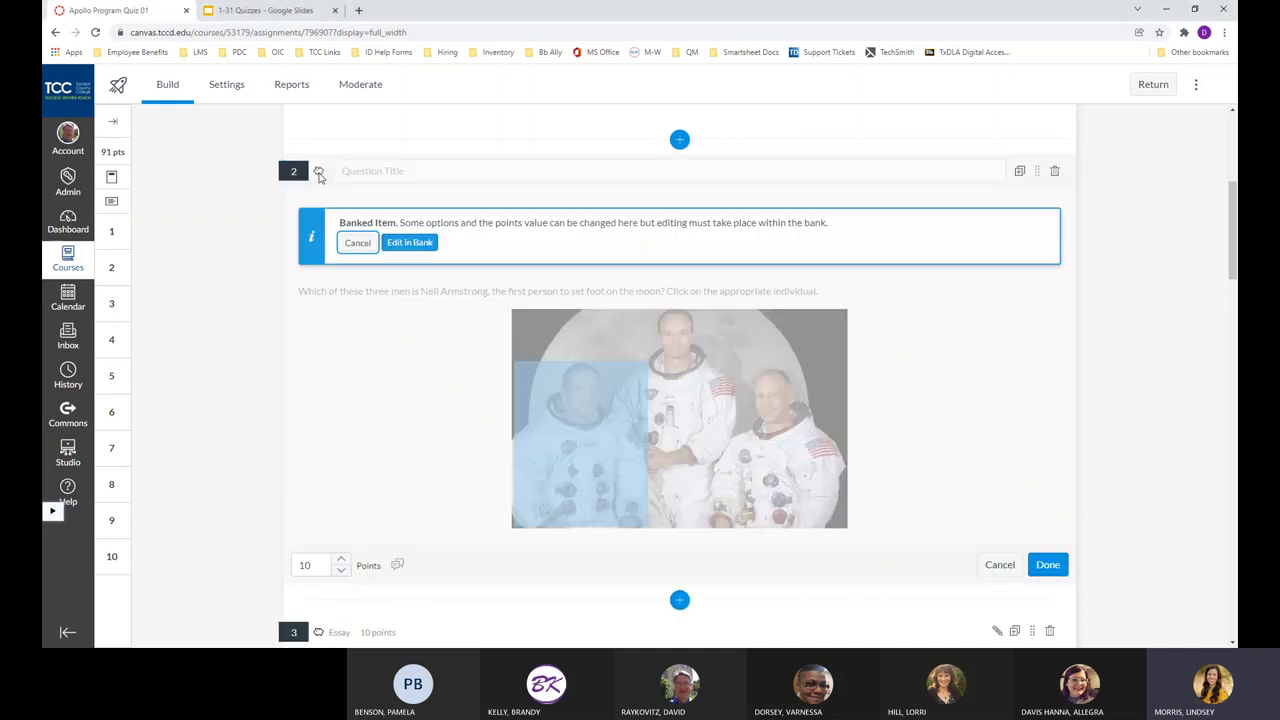
pyautogui.click(346, 240)
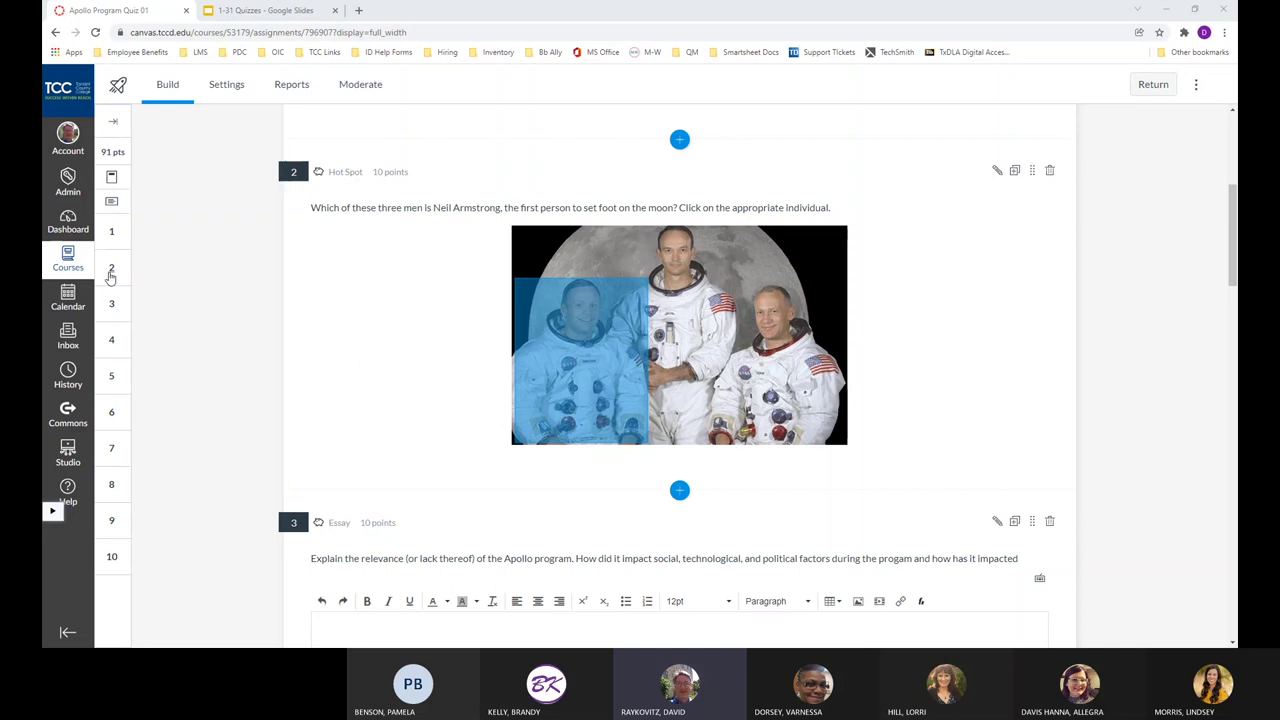
# Examine the answer settings of fill-in-the-blank question 8 in an editable Apollo Test Bank copy, and close the item bank without saving.
pyautogui.scroll(-1, 345, 345)
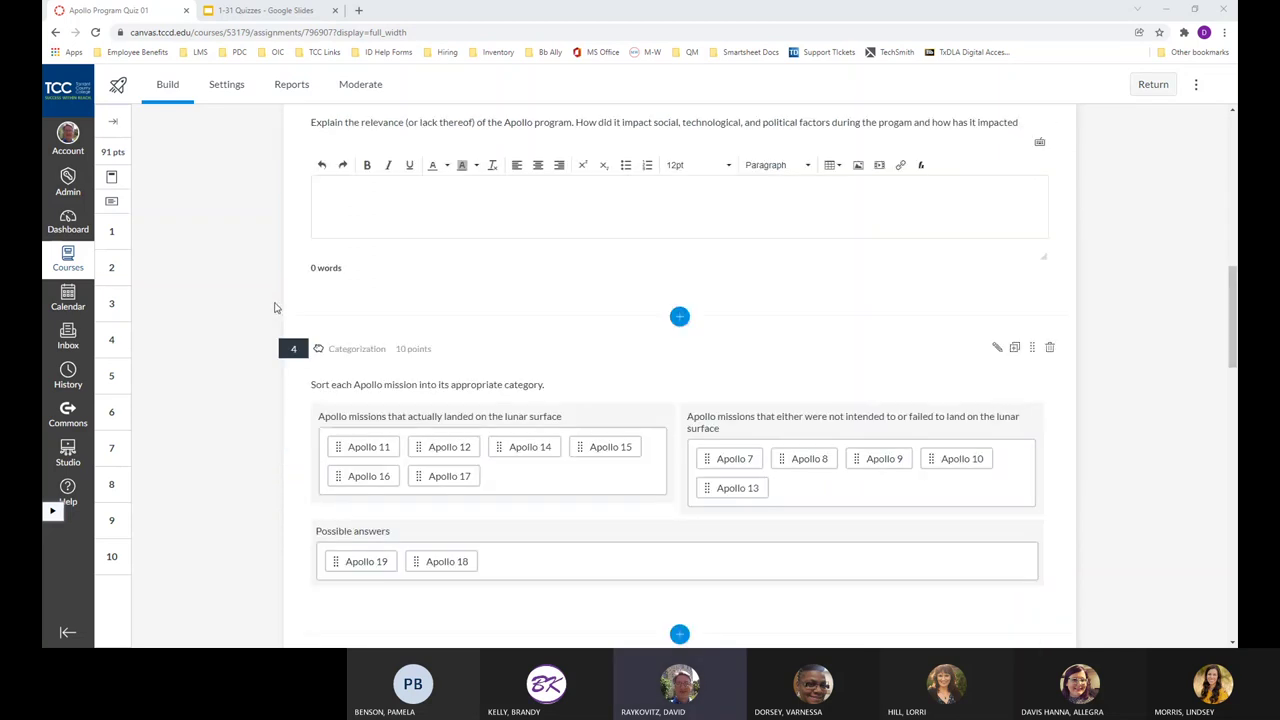
pyautogui.scroll(-8, 275, 307)
pyautogui.scroll(-3, 265, 307)
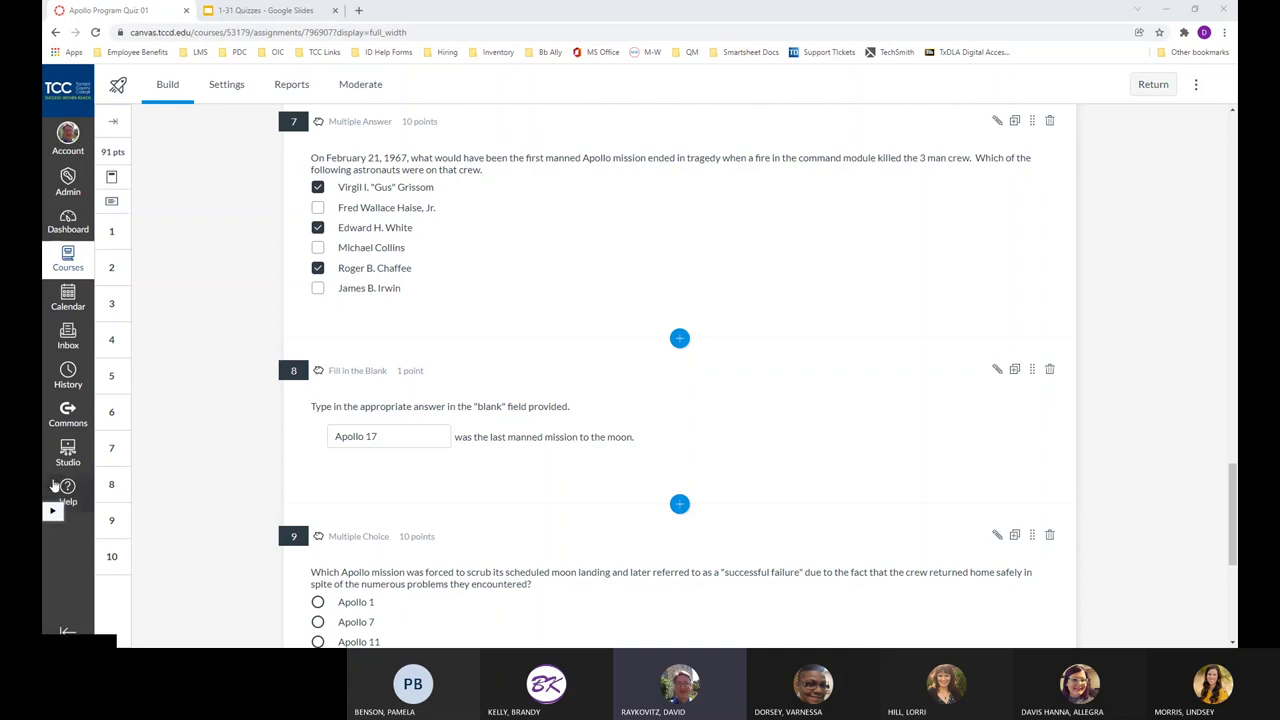
pyautogui.scroll(-3, 256, 320)
pyautogui.scroll(-1, 253, 341)
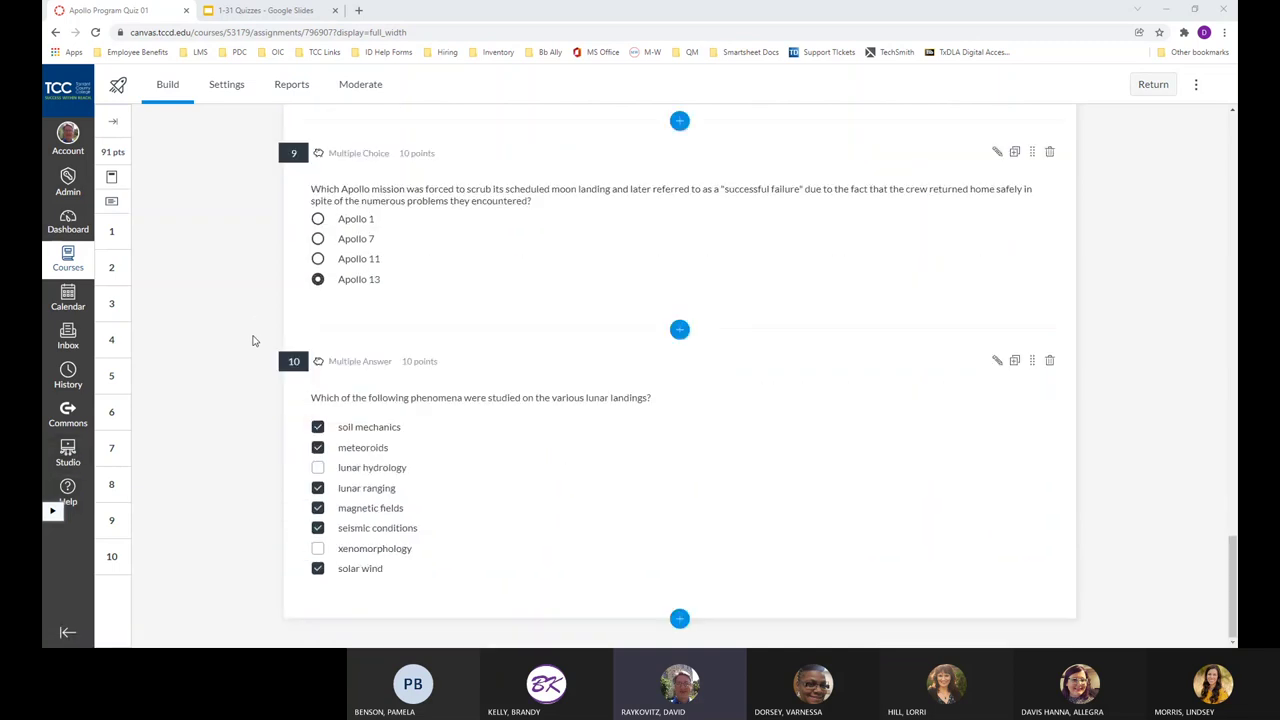
pyautogui.scroll(4, 254, 338)
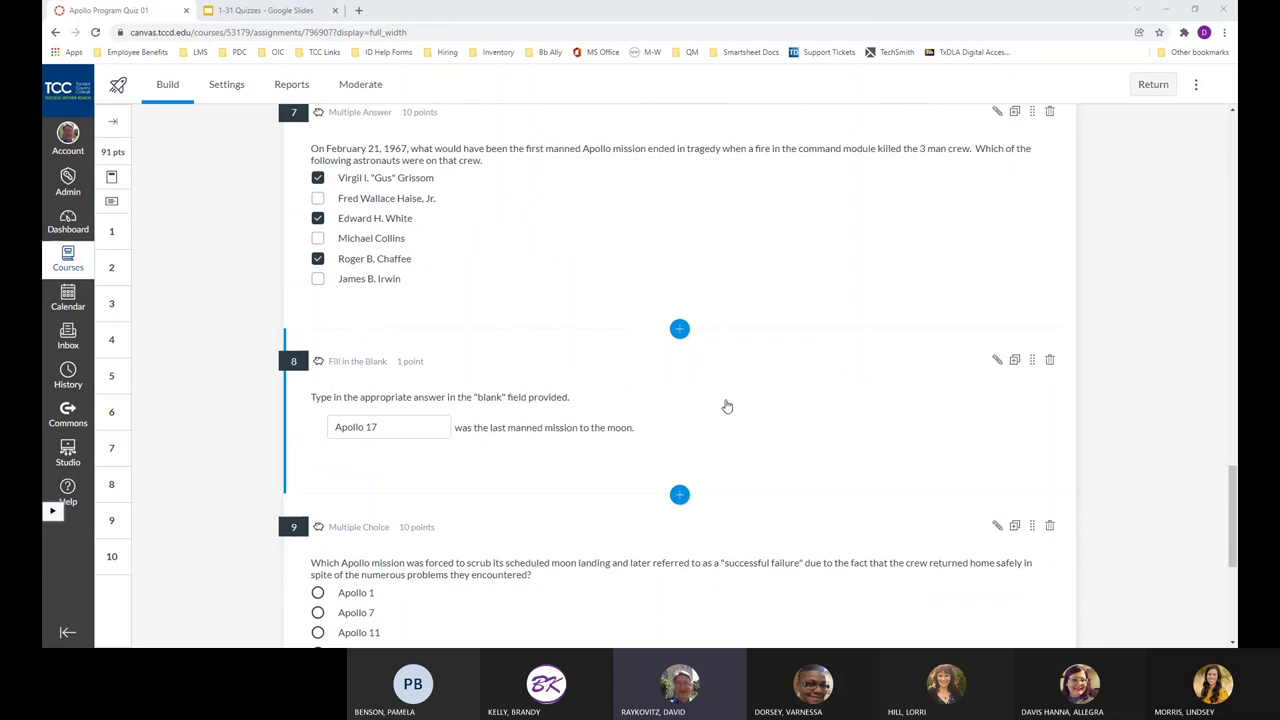
pyautogui.click(995, 360)
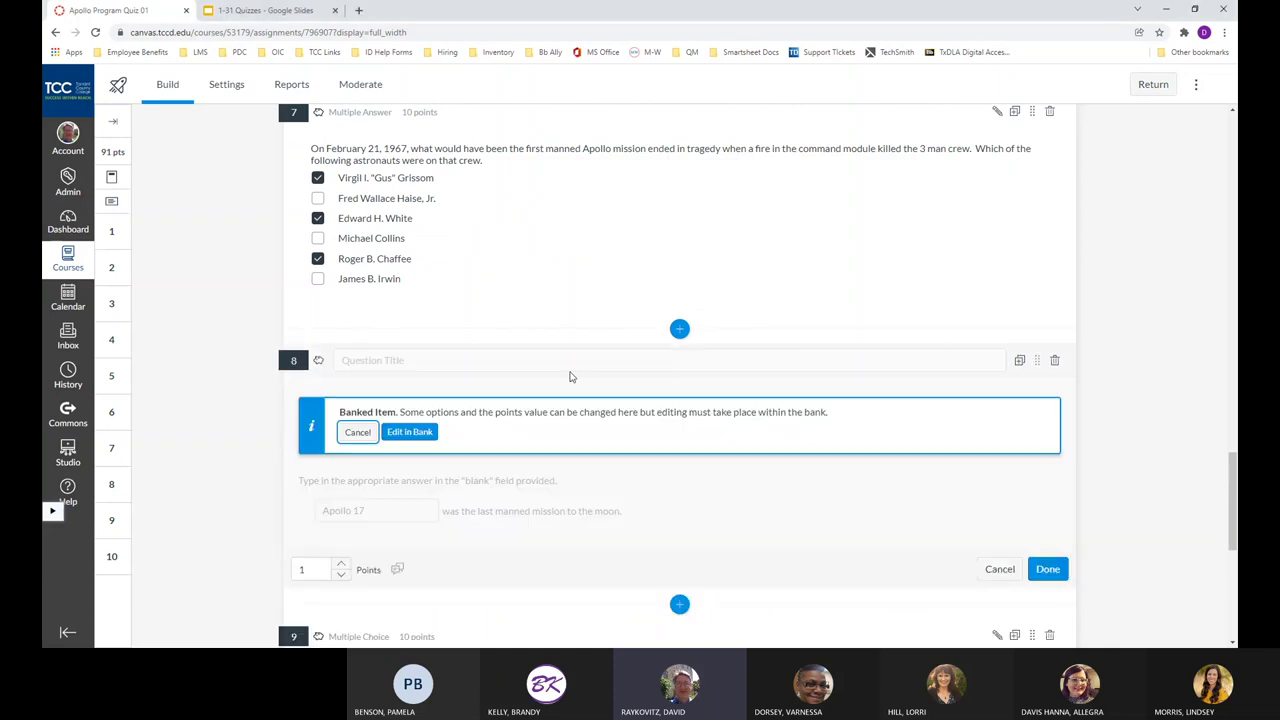
pyautogui.click(434, 433)
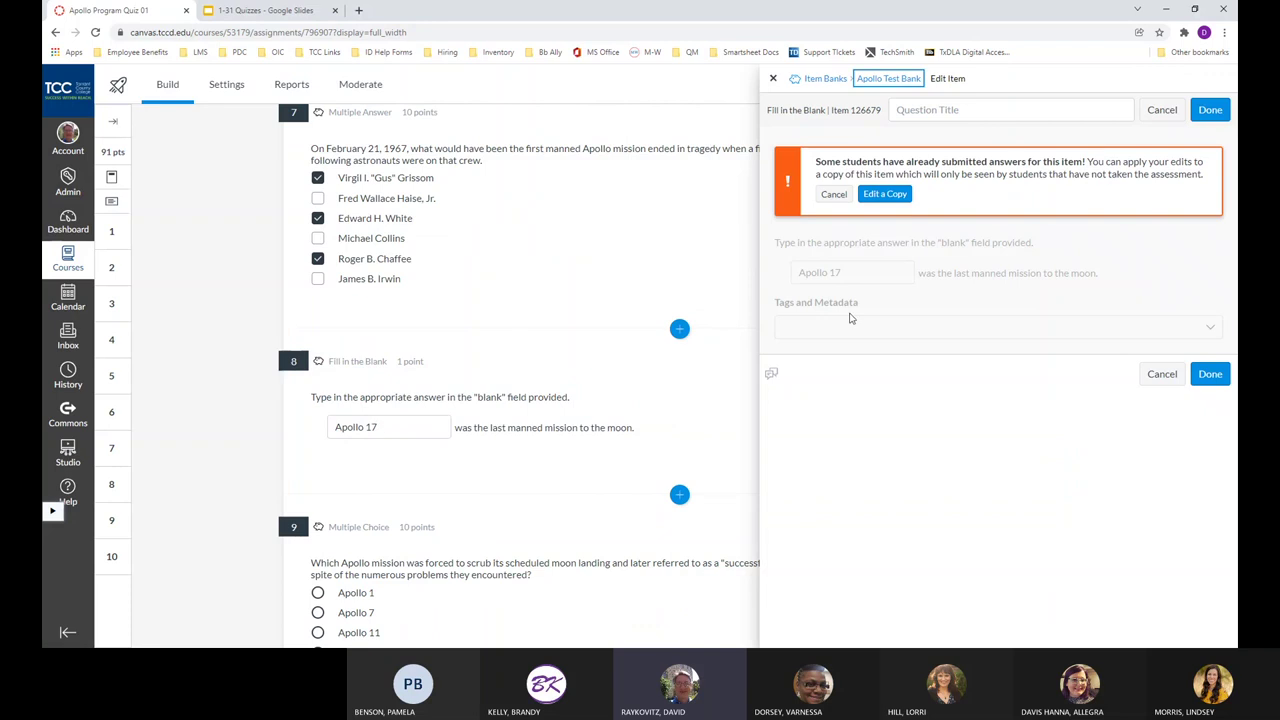
pyautogui.click(885, 198)
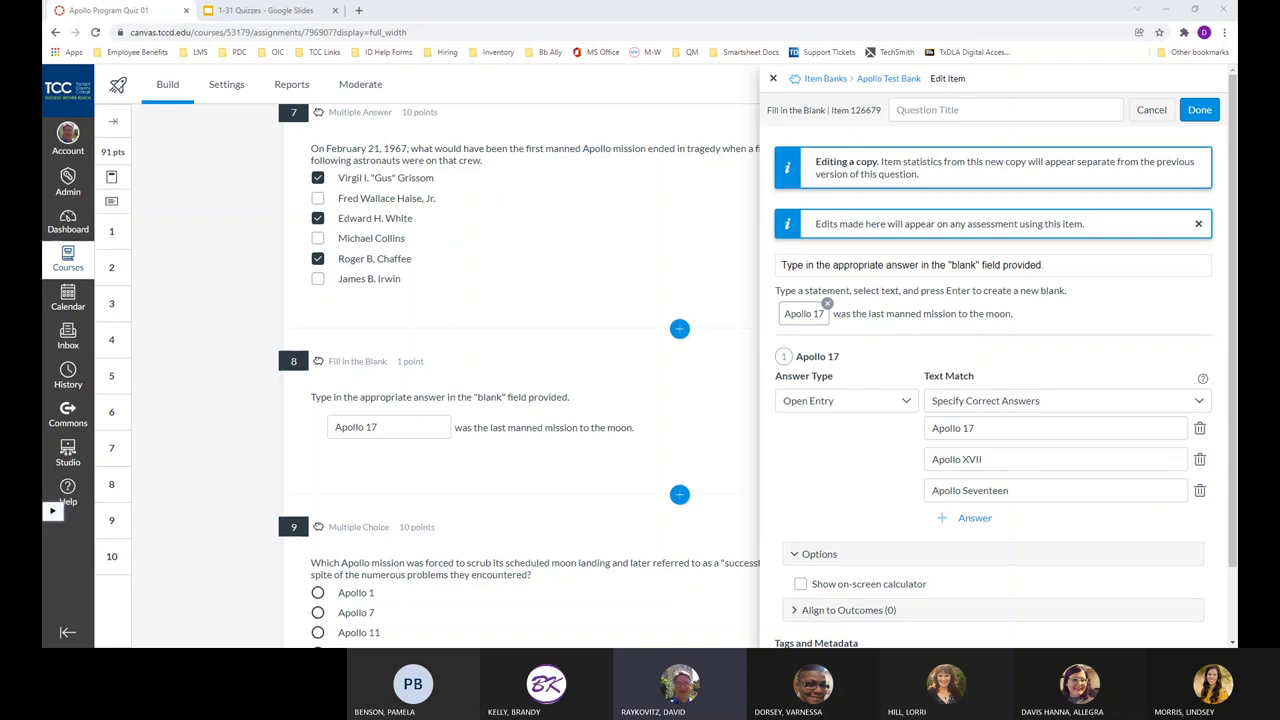
pyautogui.scroll(10, 520, 450)
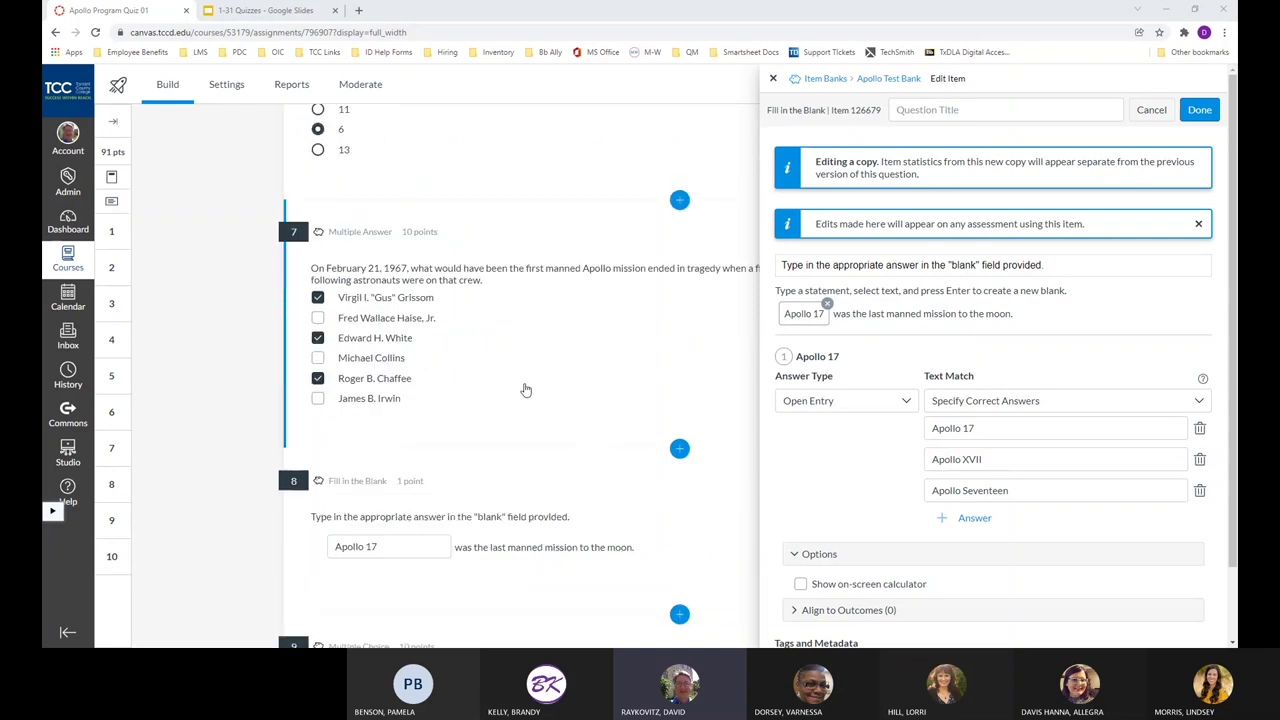
pyautogui.scroll(1, 490, 270)
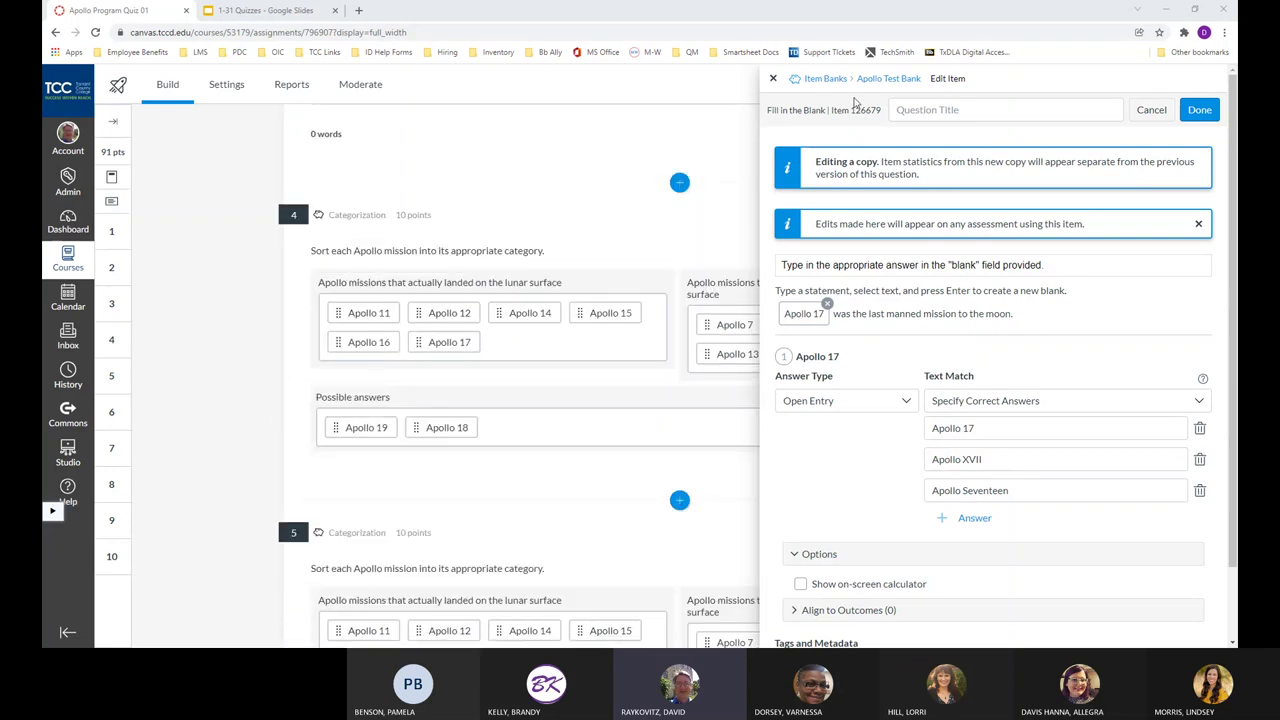
pyautogui.click(773, 78)
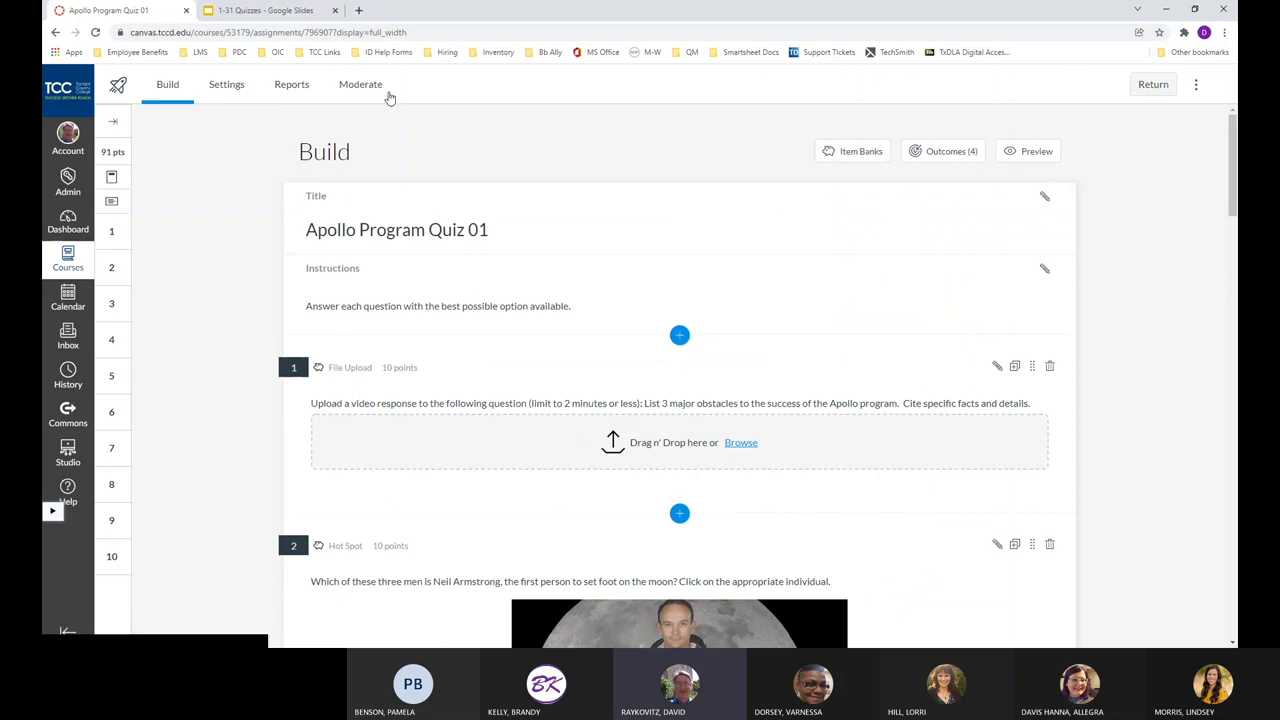
# Insert a Formula question above question 1 to examine its fields, and remove it from the quiz.
pyautogui.scroll(-6, 727, 383)
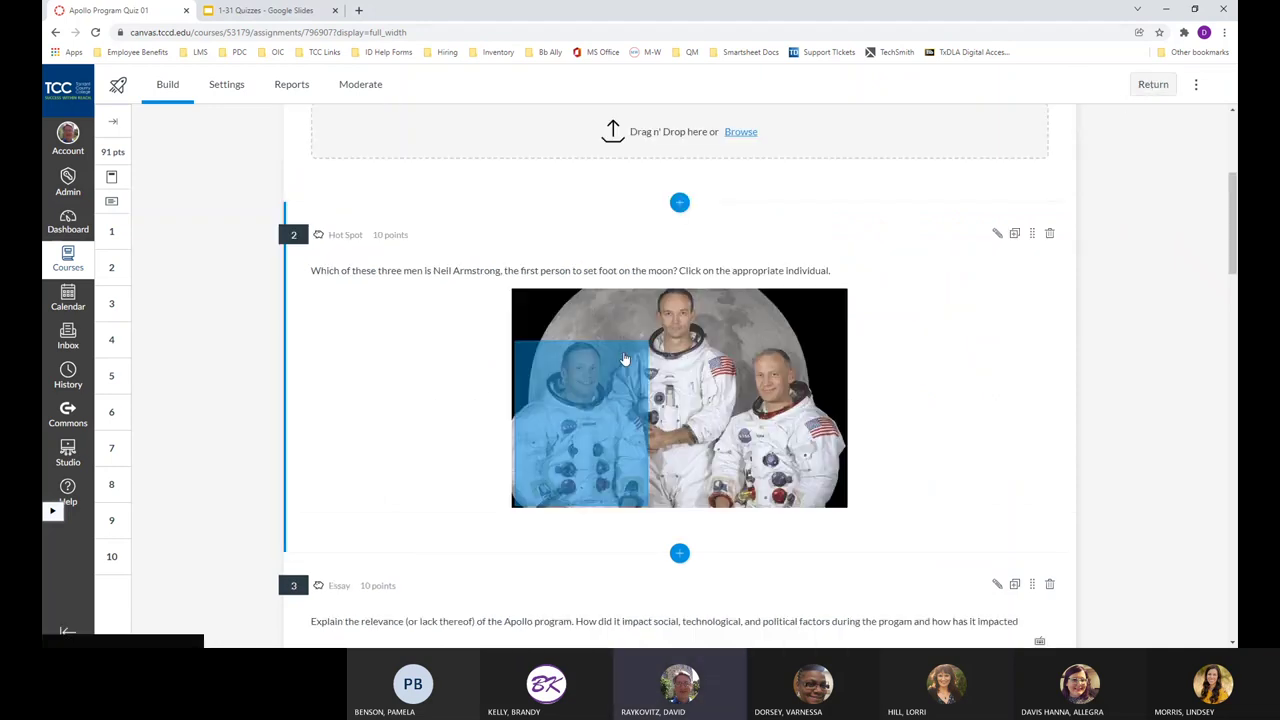
pyautogui.scroll(3, 727, 383)
pyautogui.scroll(3, 727, 383)
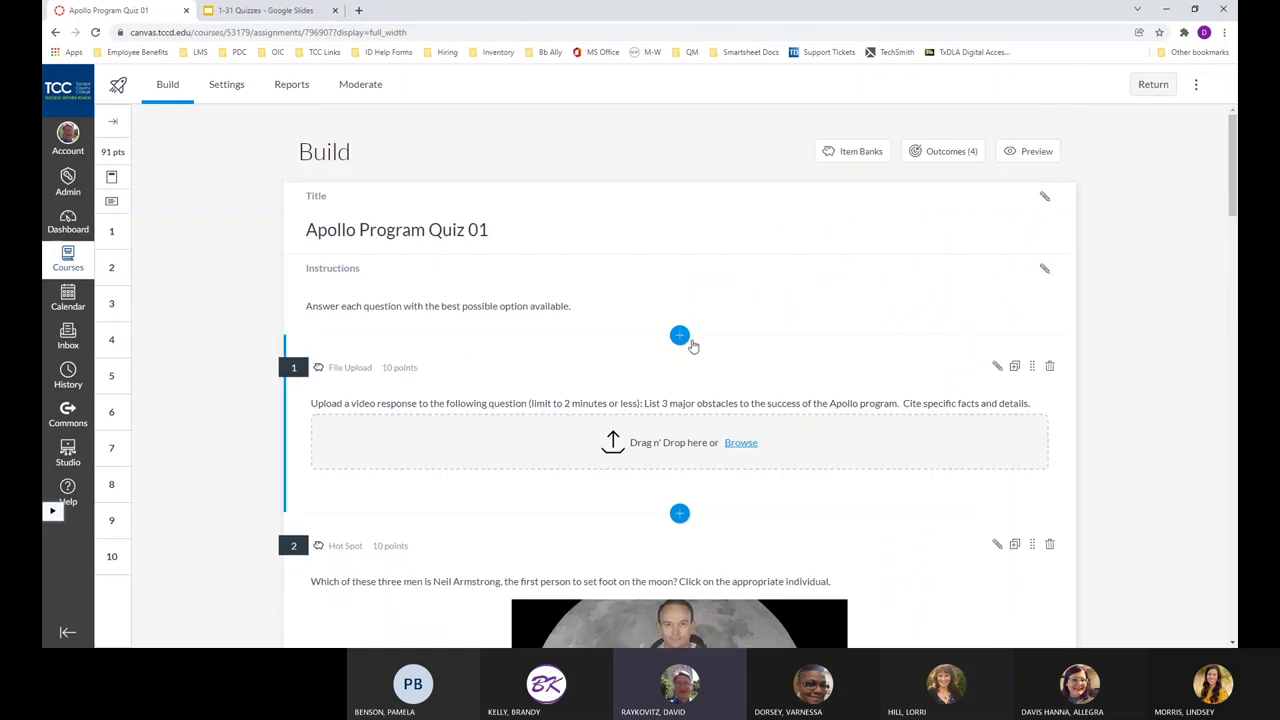
pyautogui.click(680, 336)
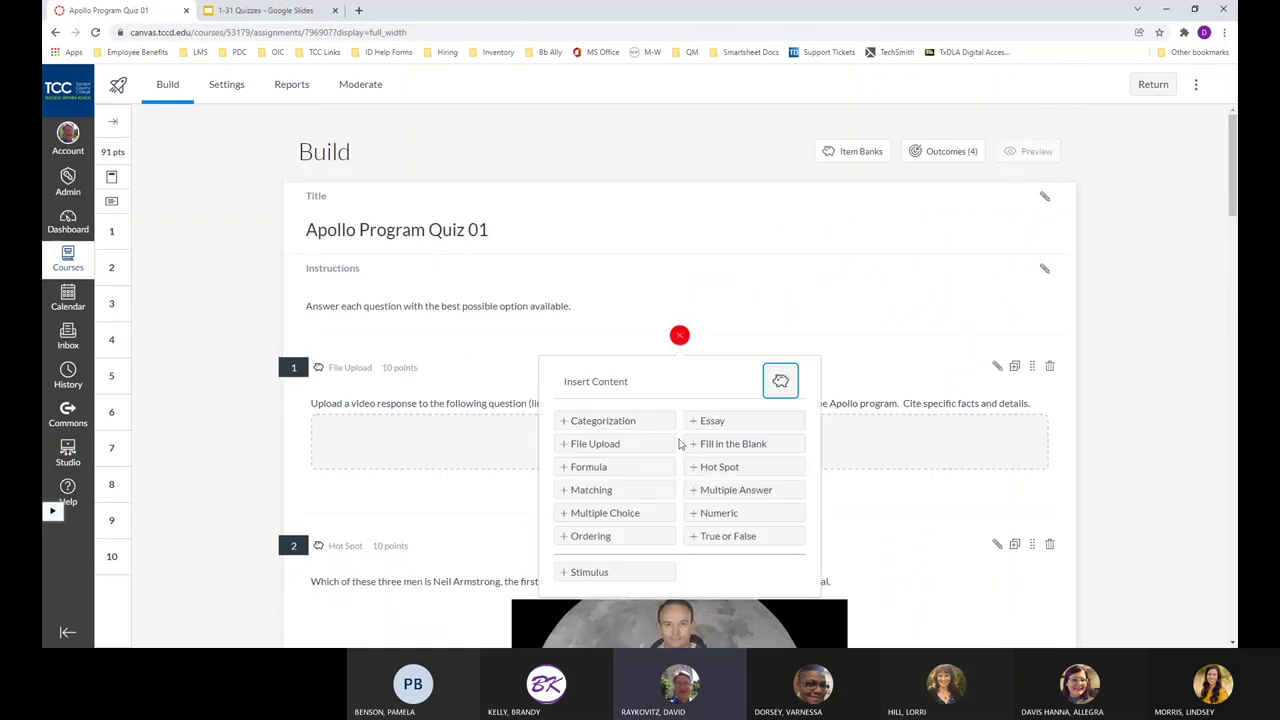
pyautogui.click(652, 468)
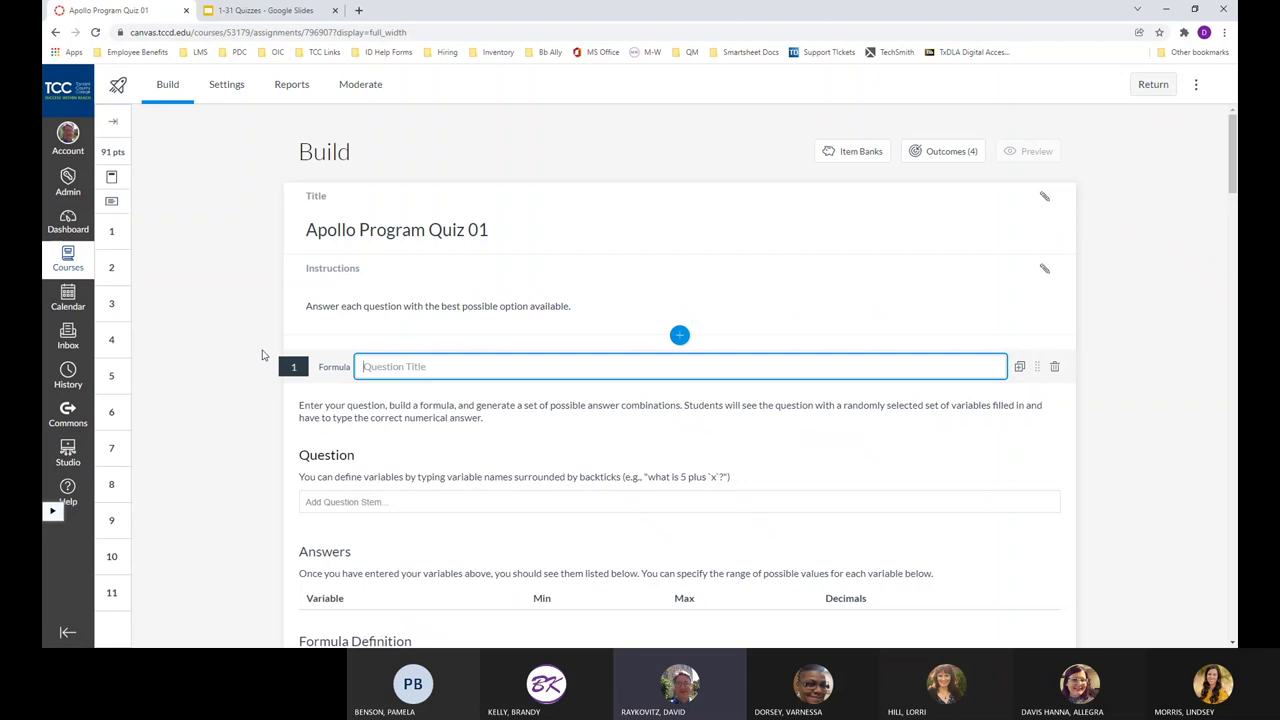
pyautogui.click(262, 354)
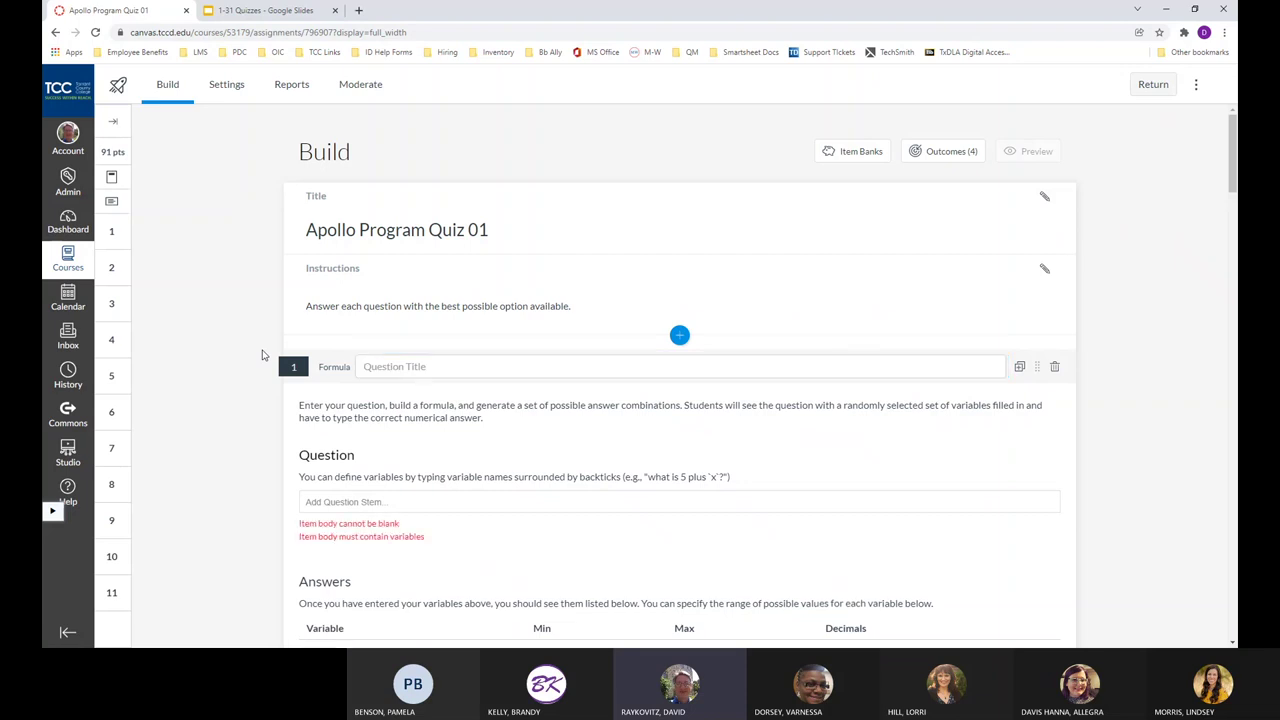
pyautogui.click(1024, 372)
pyautogui.click(790, 372)
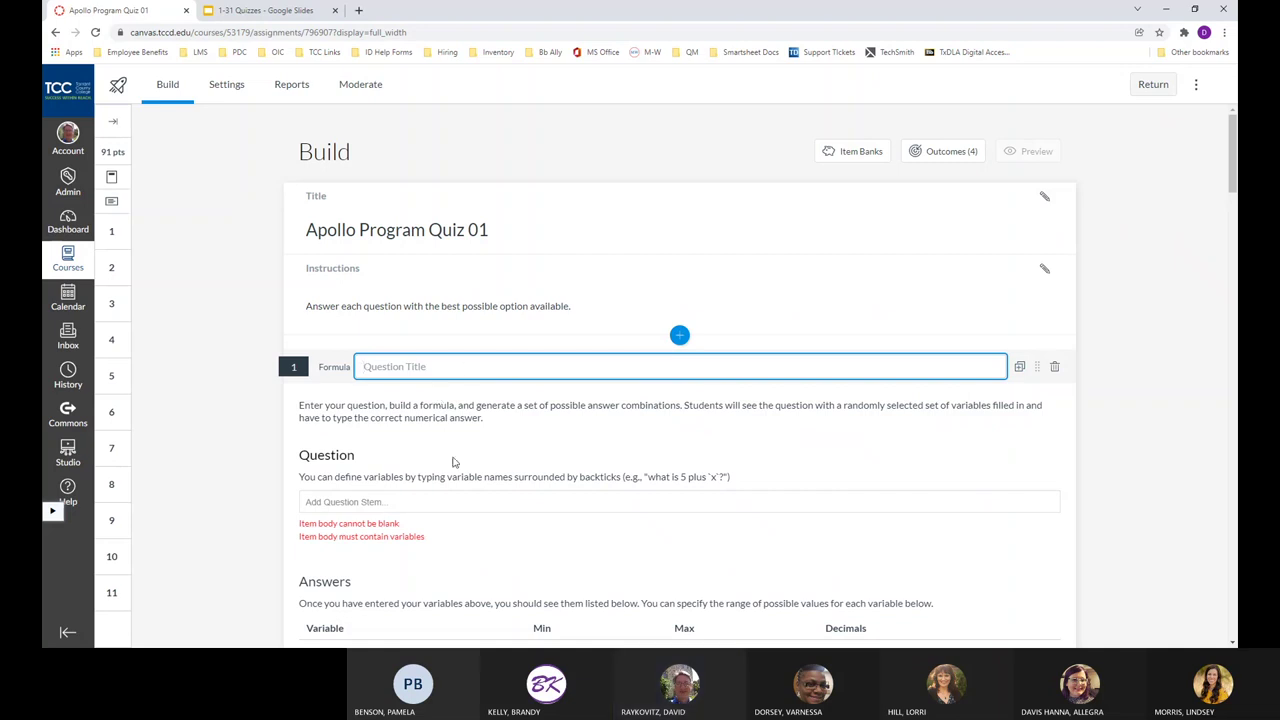
pyautogui.click(1054, 366)
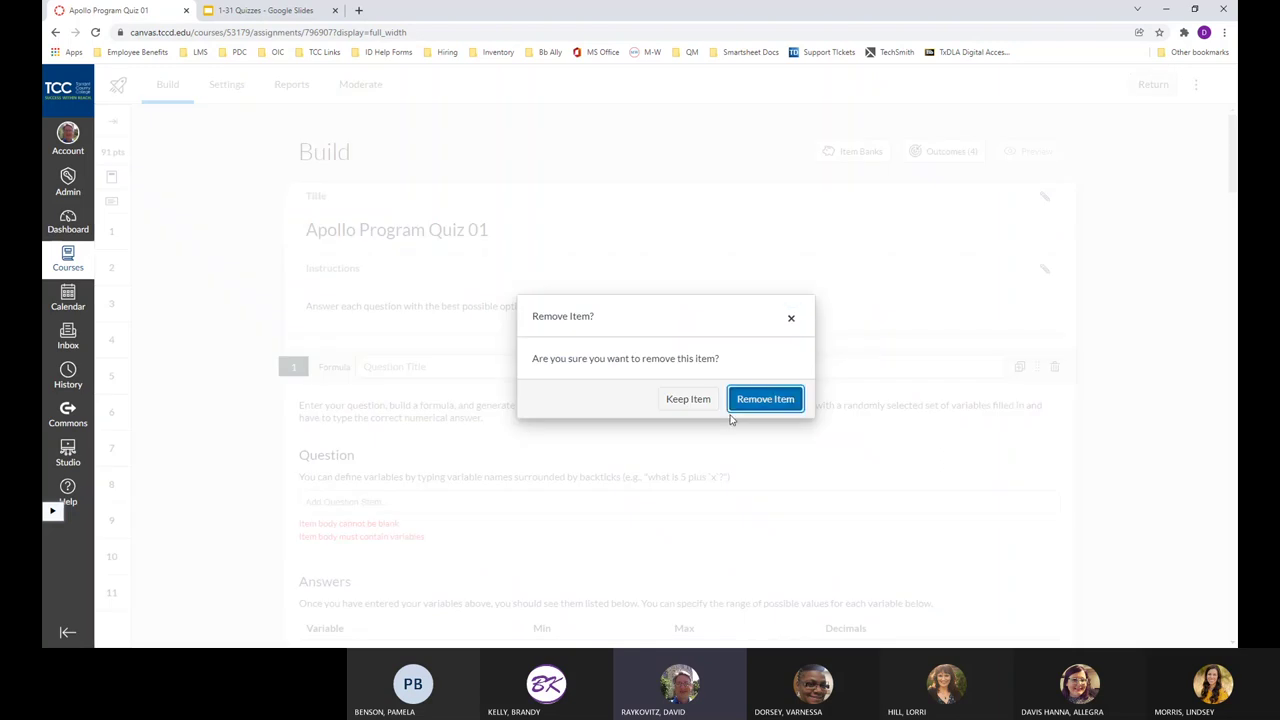
pyautogui.click(745, 402)
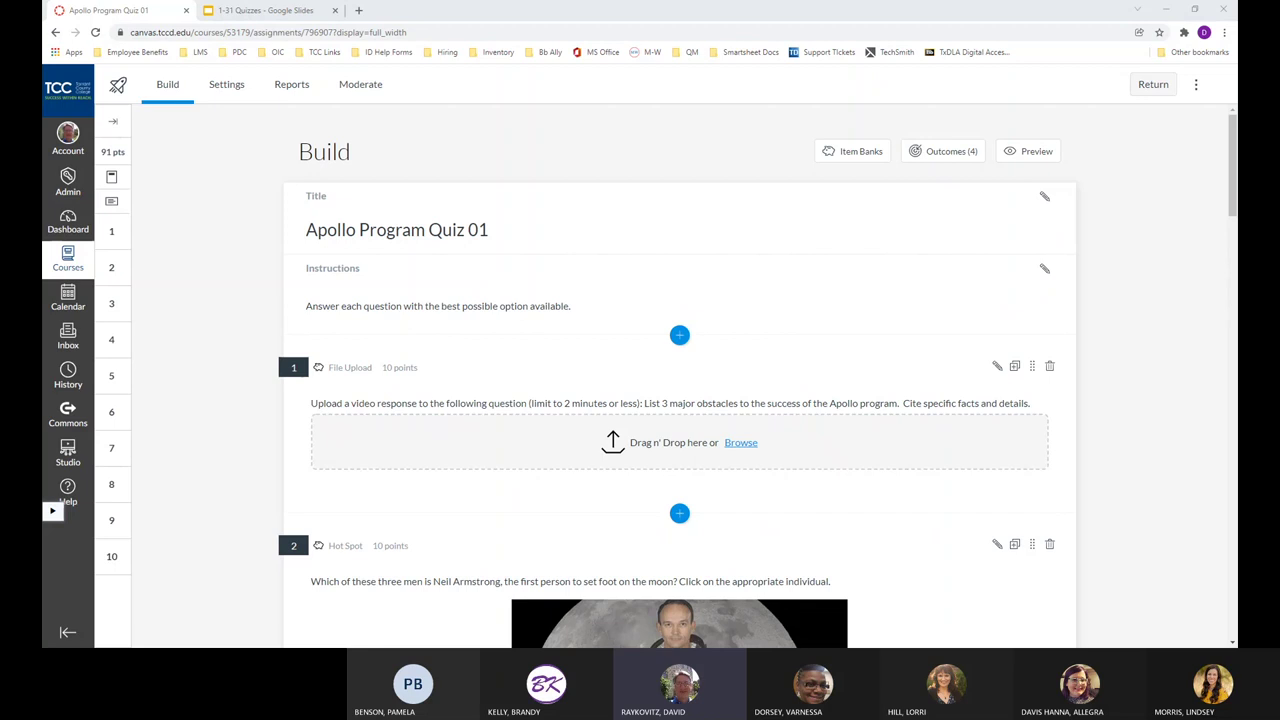
pyautogui.click(913, 565)
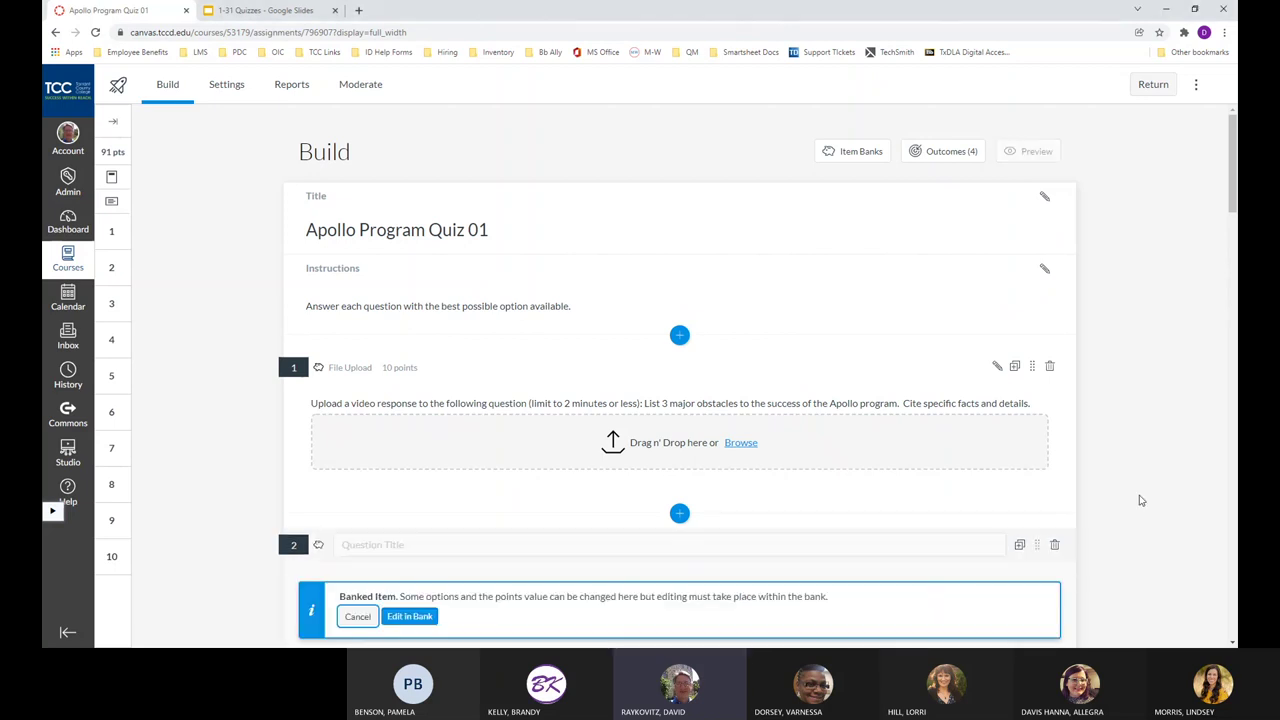
pyautogui.scroll(-5, 1093, 525)
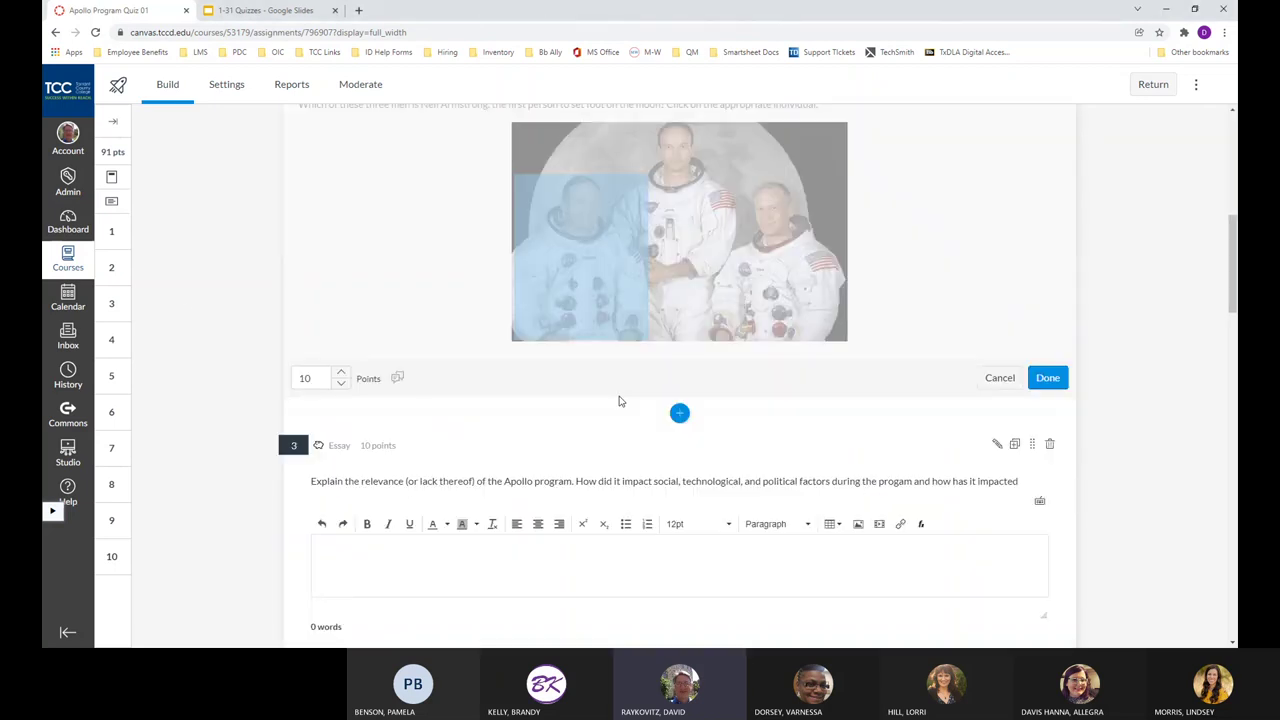
pyautogui.click(386, 343)
pyautogui.scroll(-2, 386, 343)
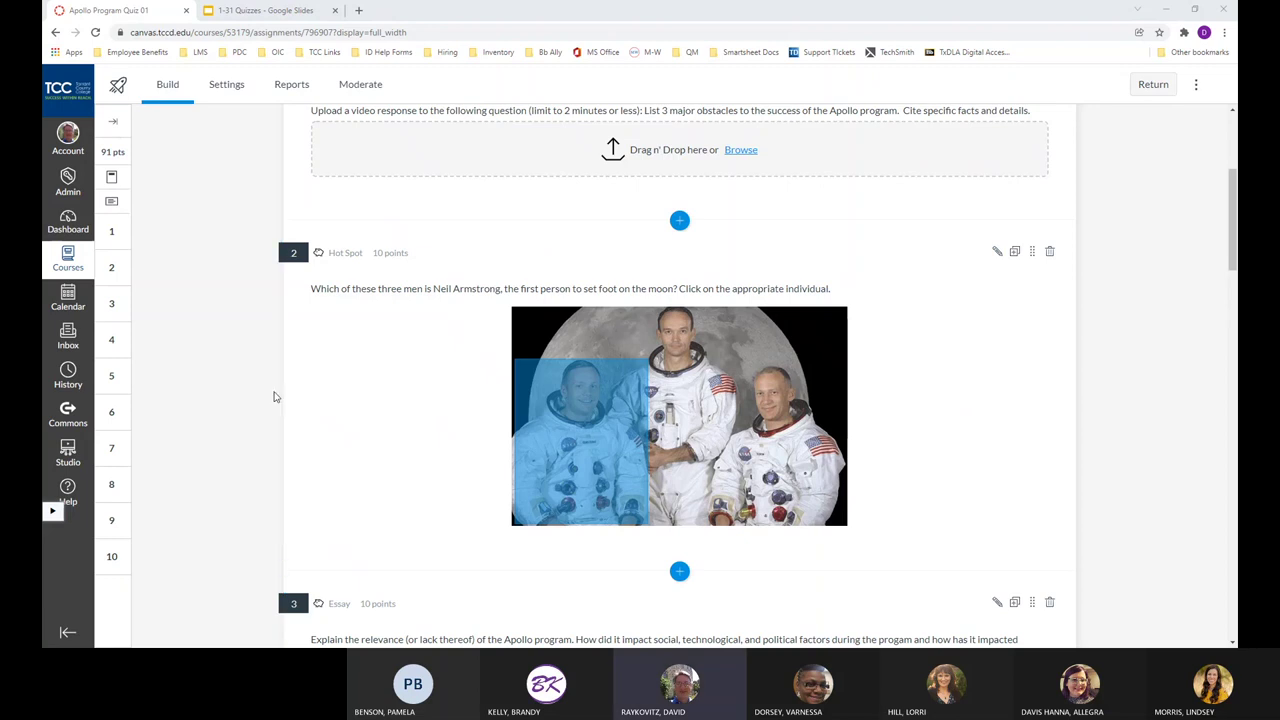
# Look through all ten quiz questions to check which question types the quiz already uses.
pyautogui.scroll(-2, 261, 396)
pyautogui.scroll(-10, 261, 396)
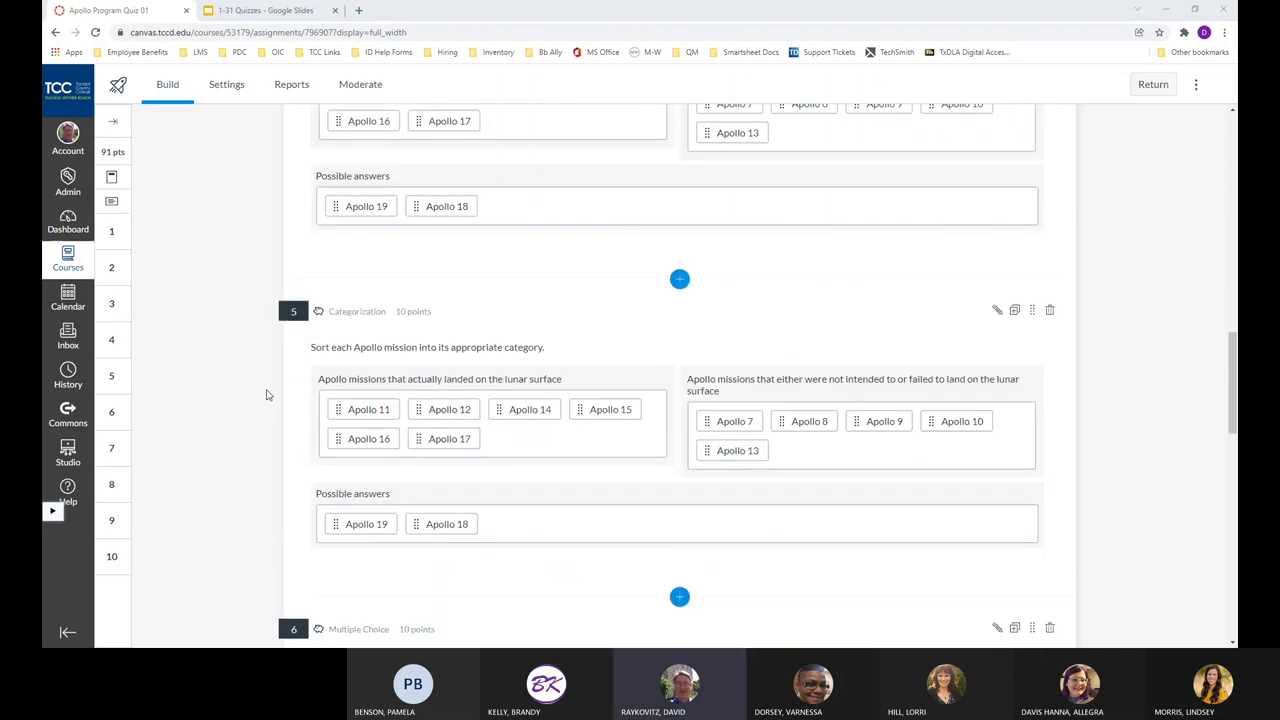
pyautogui.scroll(-6, 267, 392)
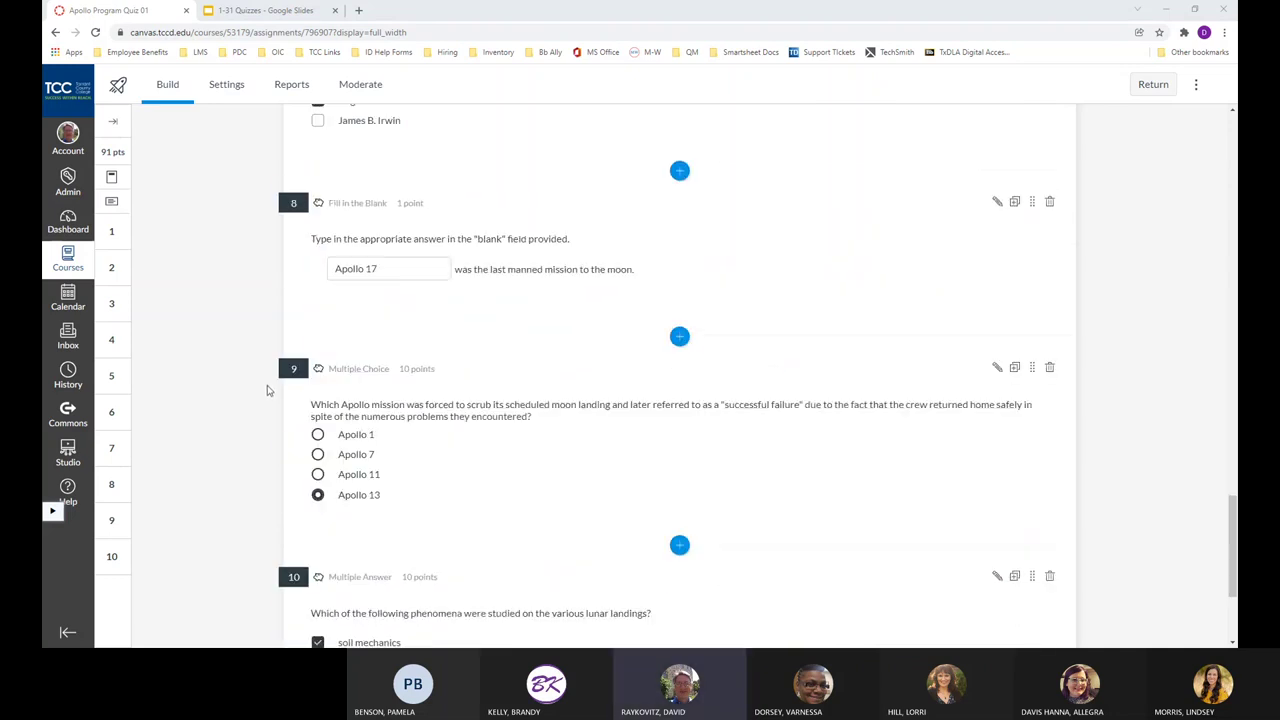
pyautogui.scroll(-3, 267, 390)
pyautogui.scroll(6, 265, 392)
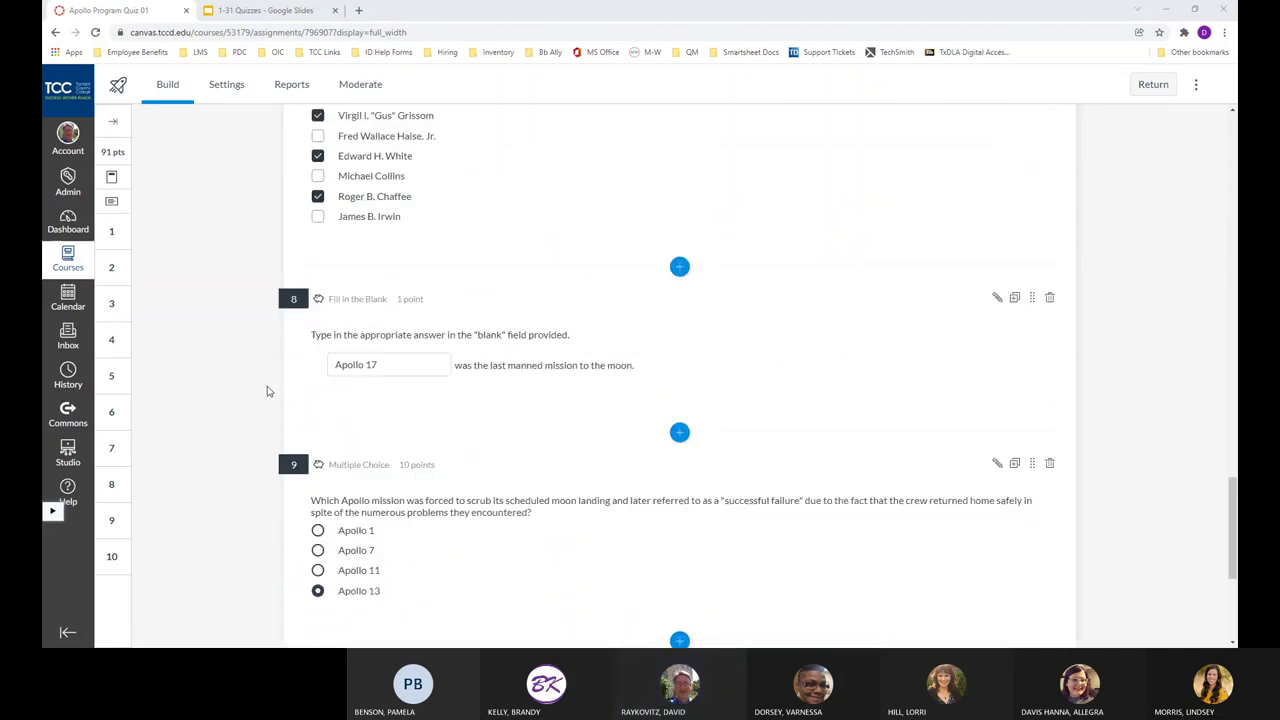
pyautogui.scroll(2, 263, 392)
pyautogui.scroll(7, 264, 393)
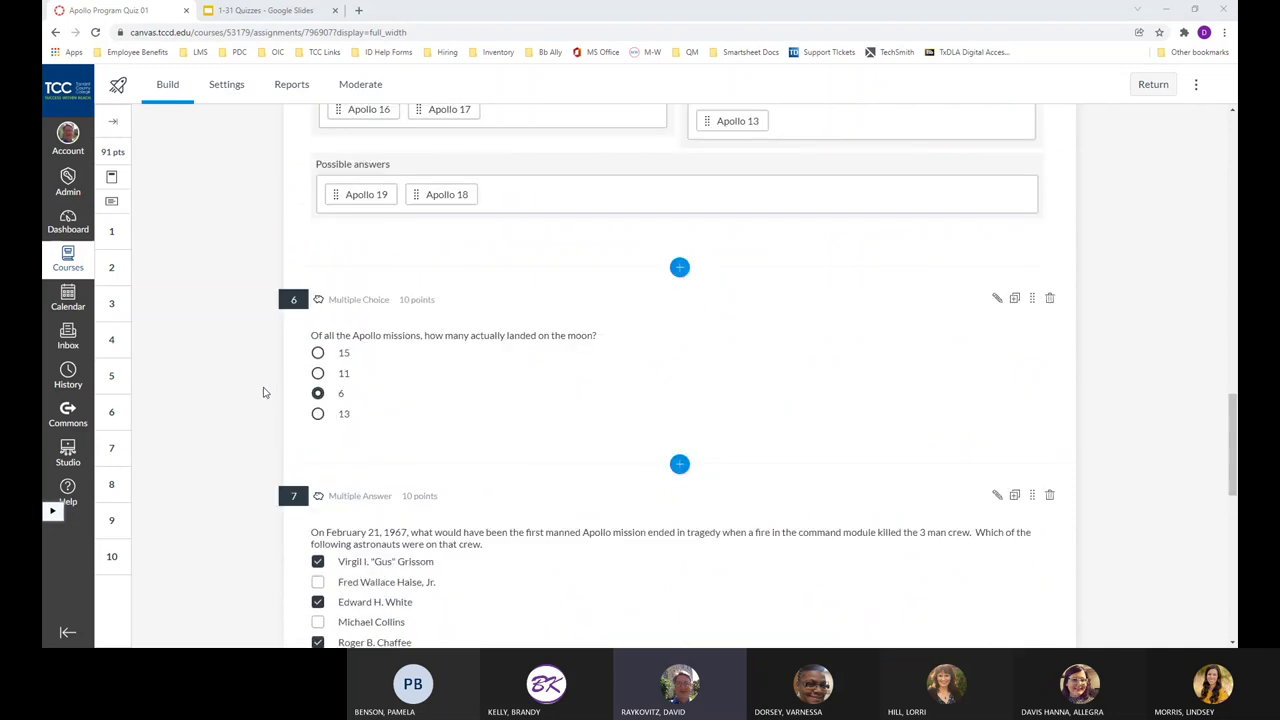
pyautogui.scroll(6, 265, 394)
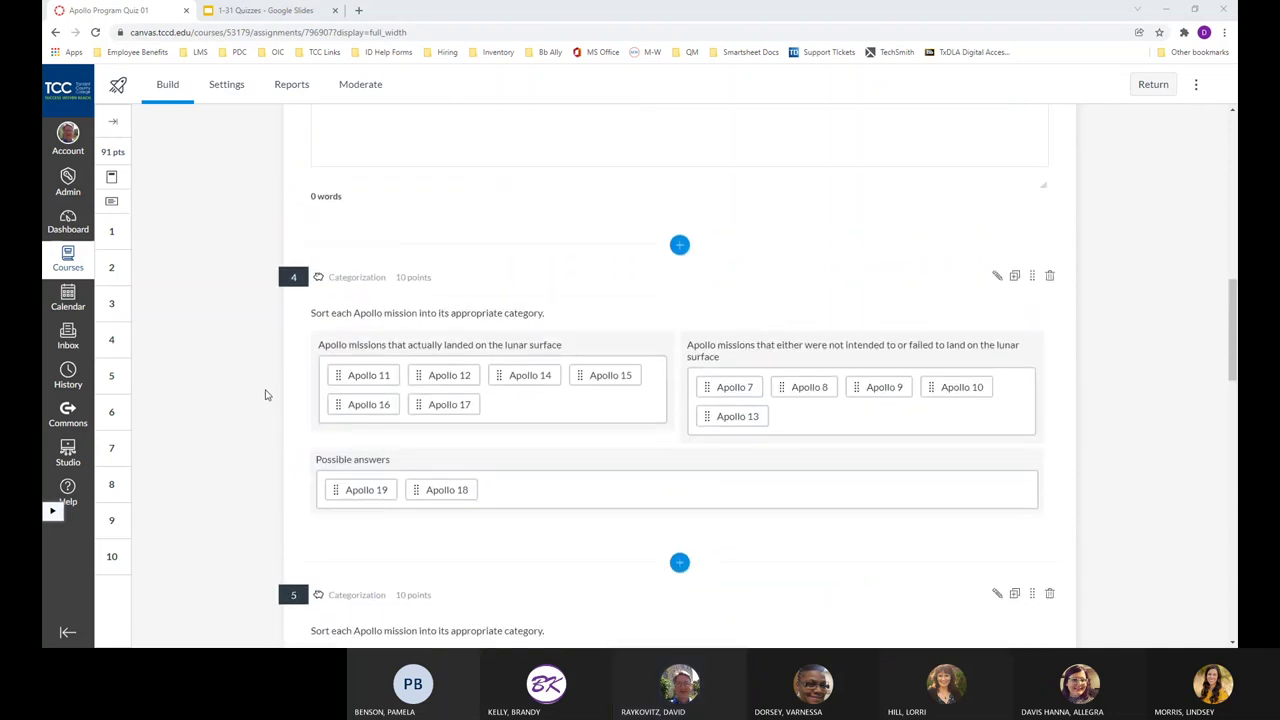
pyautogui.scroll(4, 265, 395)
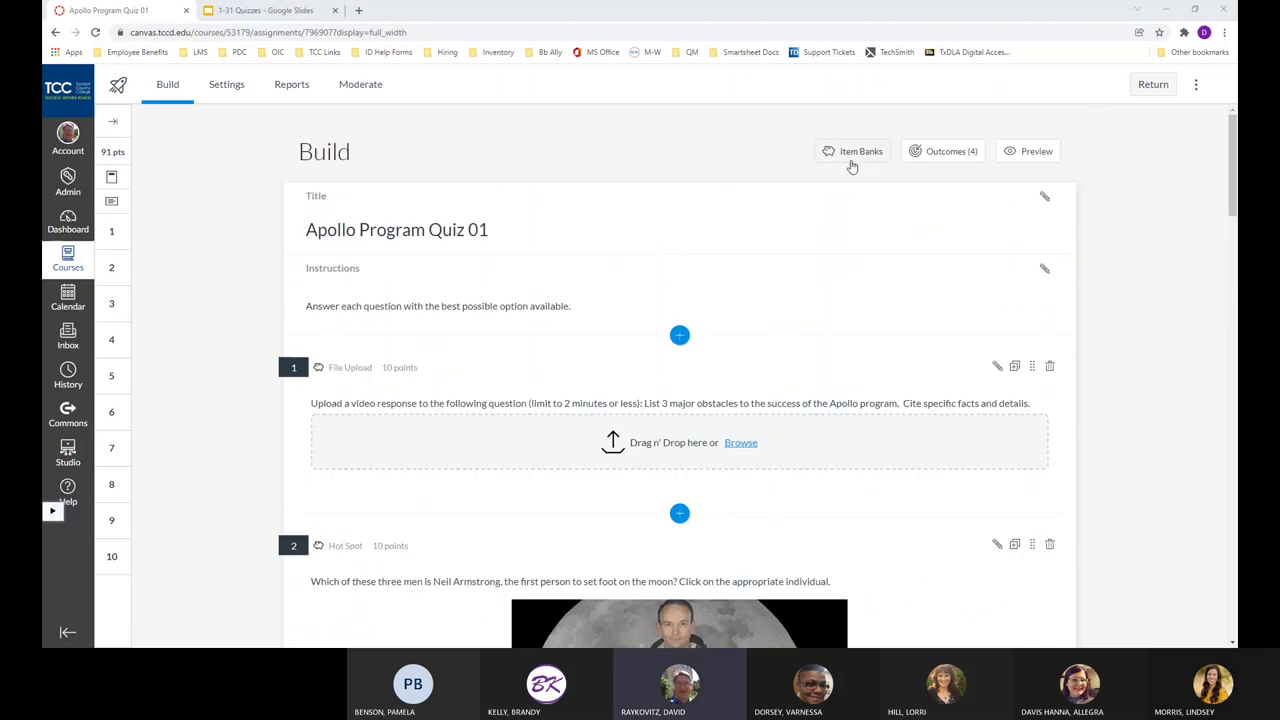
# Insert a Matching question above question 1 and examine its question/answer pairs, distractors and grading options.
pyautogui.click(679, 335)
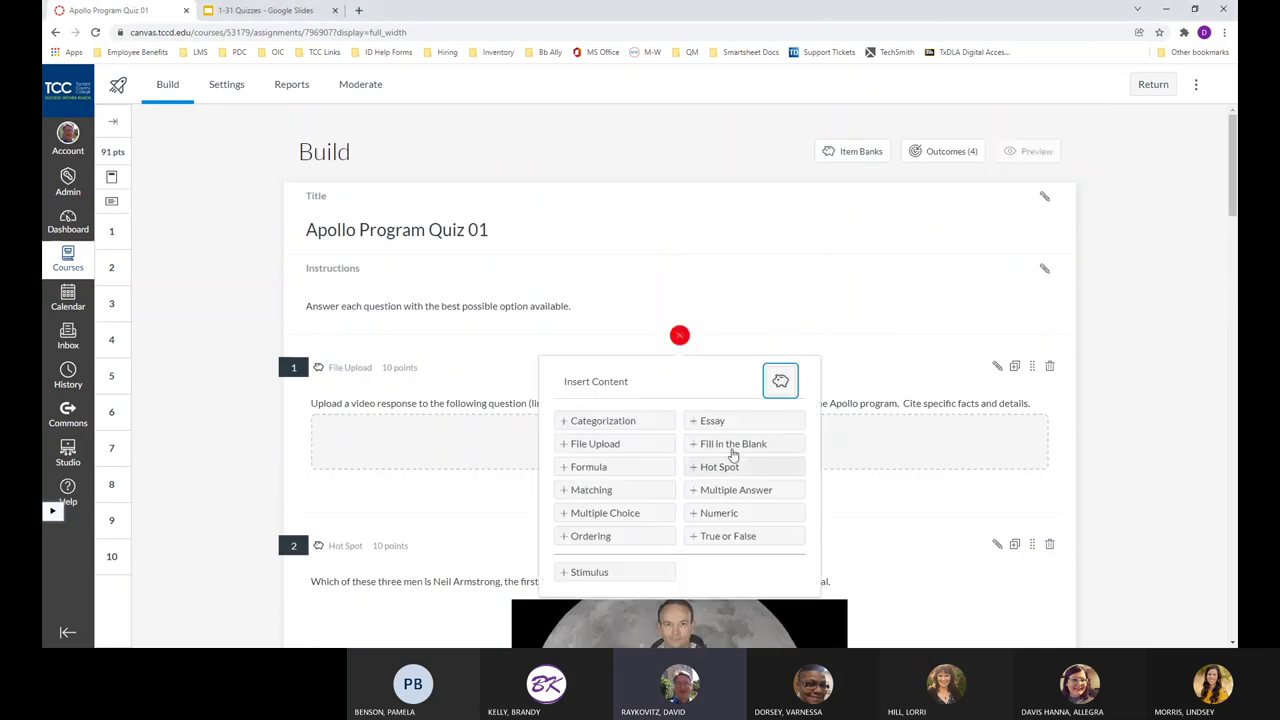
pyautogui.click(612, 490)
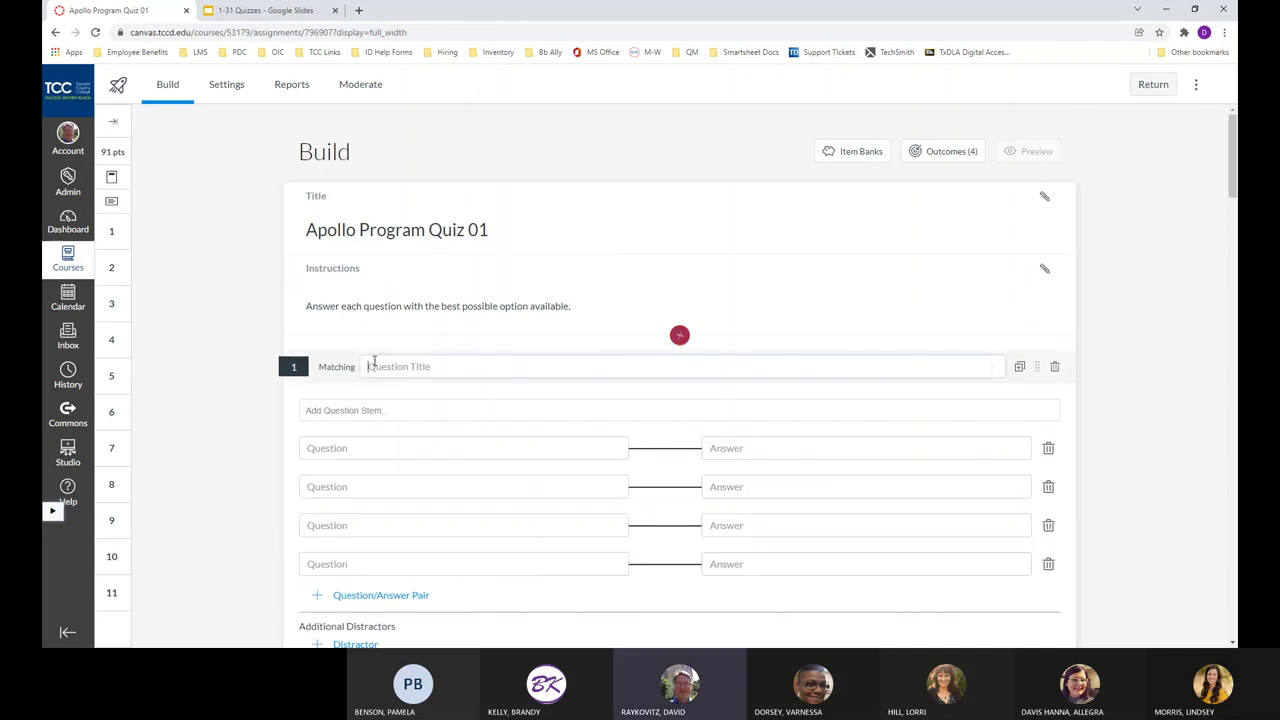
pyautogui.scroll(-2, 391, 287)
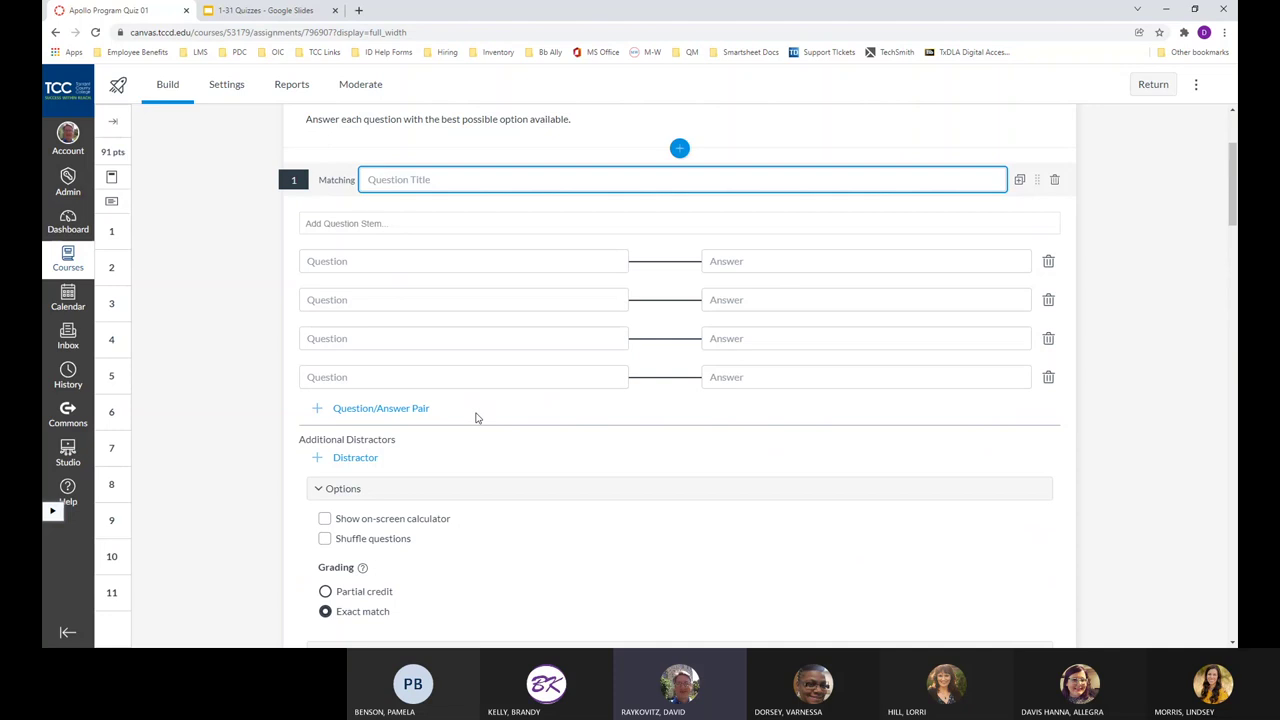
pyautogui.scroll(-2, 409, 349)
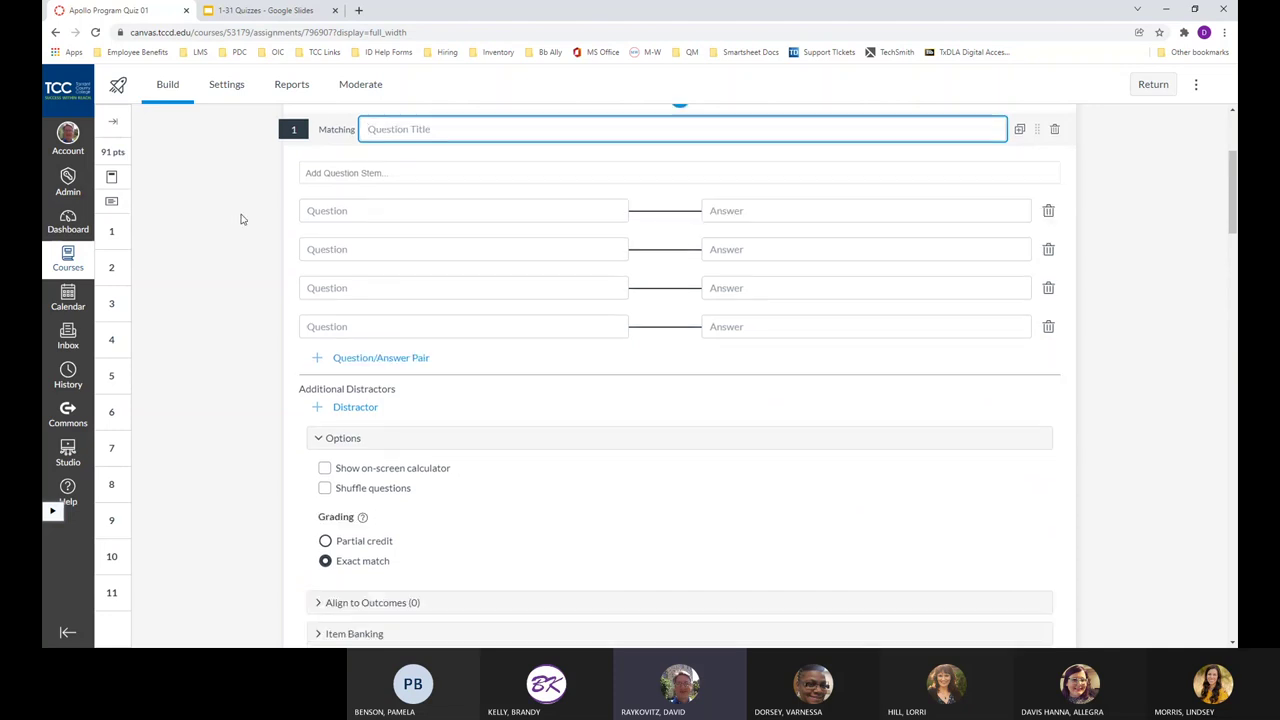
# Review the blank Matching question and the existing quiz questions below it, down to fill-in-the-blank question 9.
pyautogui.scroll(3, 266, 228)
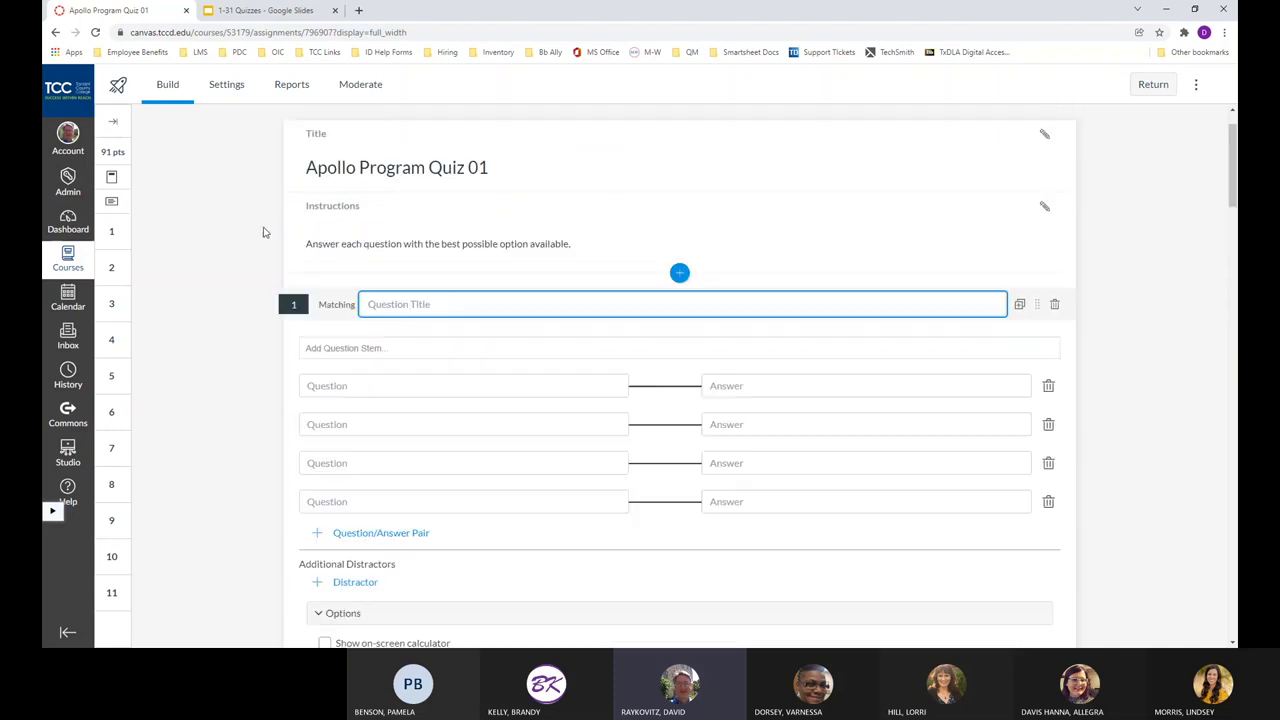
pyautogui.scroll(-2, 240, 230)
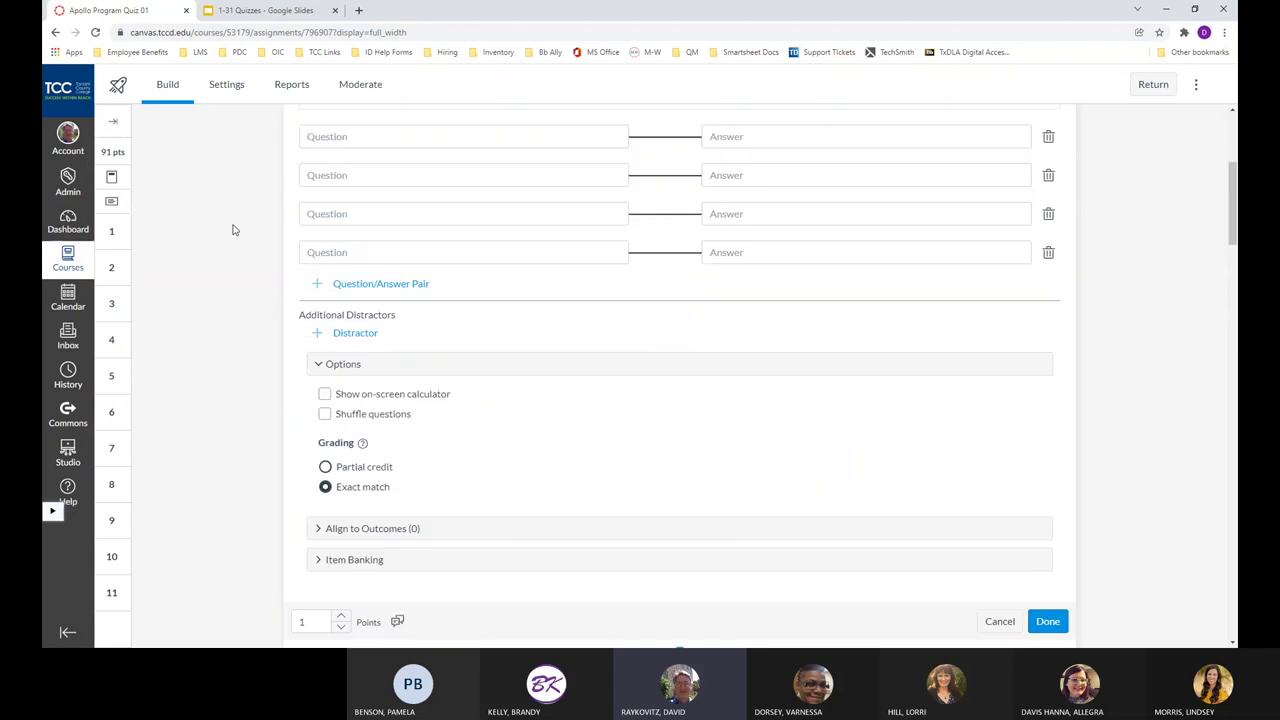
pyautogui.scroll(-4, 230, 231)
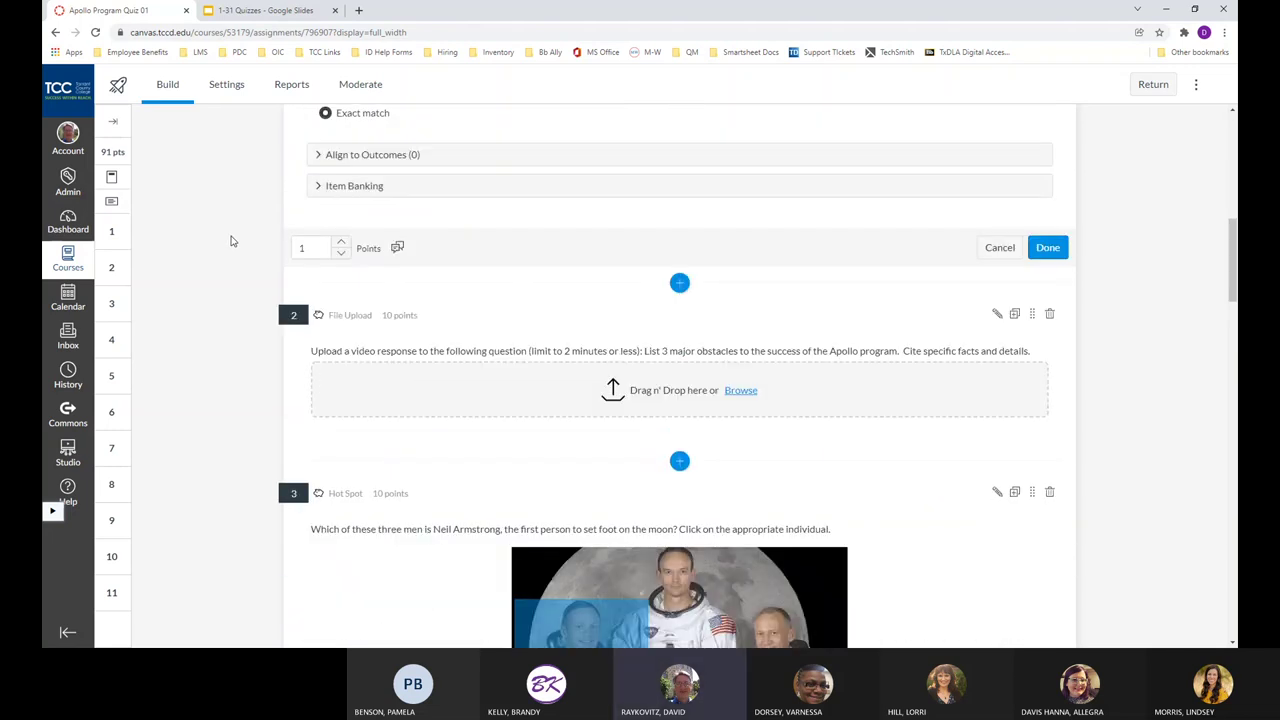
pyautogui.scroll(-2, 222, 232)
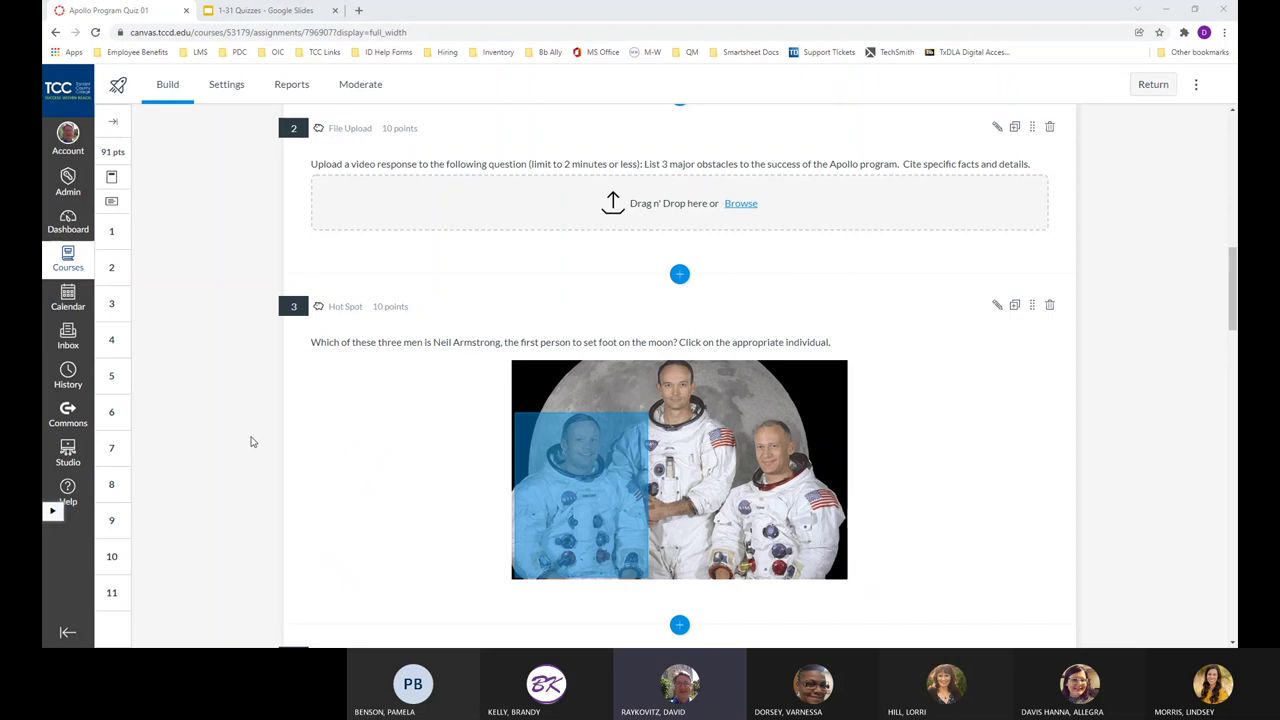
pyautogui.scroll(-5, 200, 290)
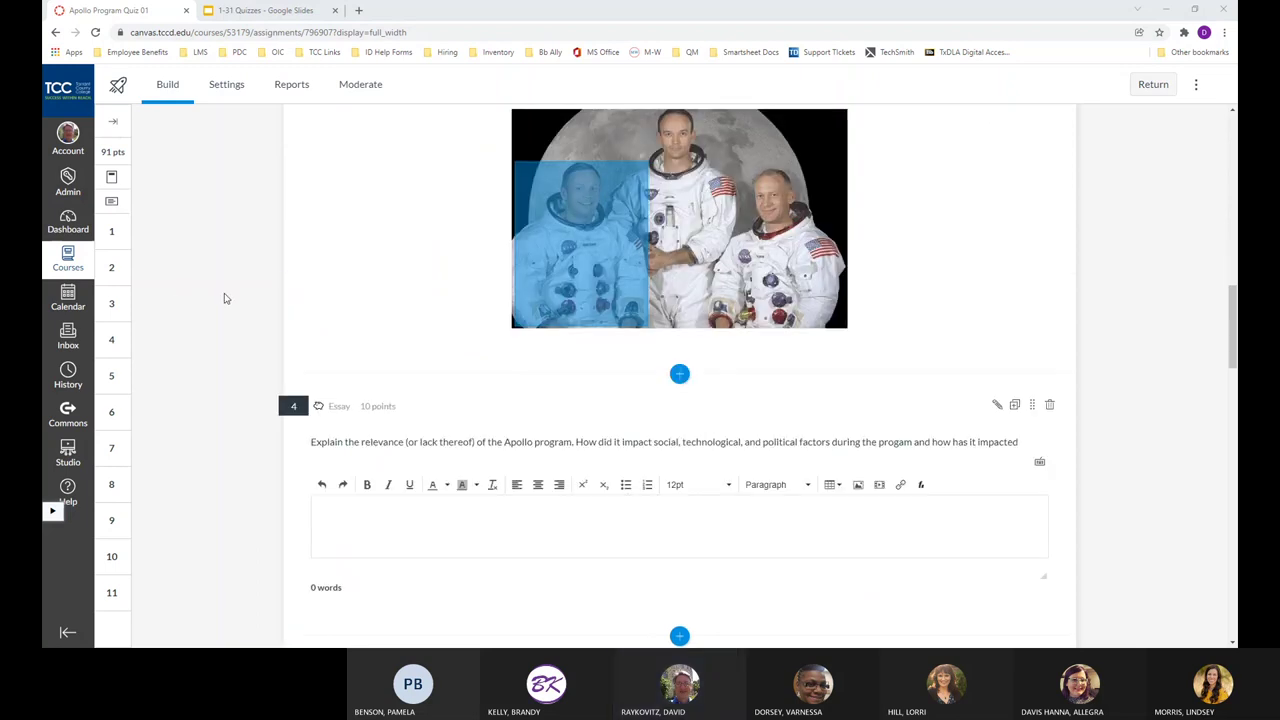
pyautogui.scroll(-7, 224, 300)
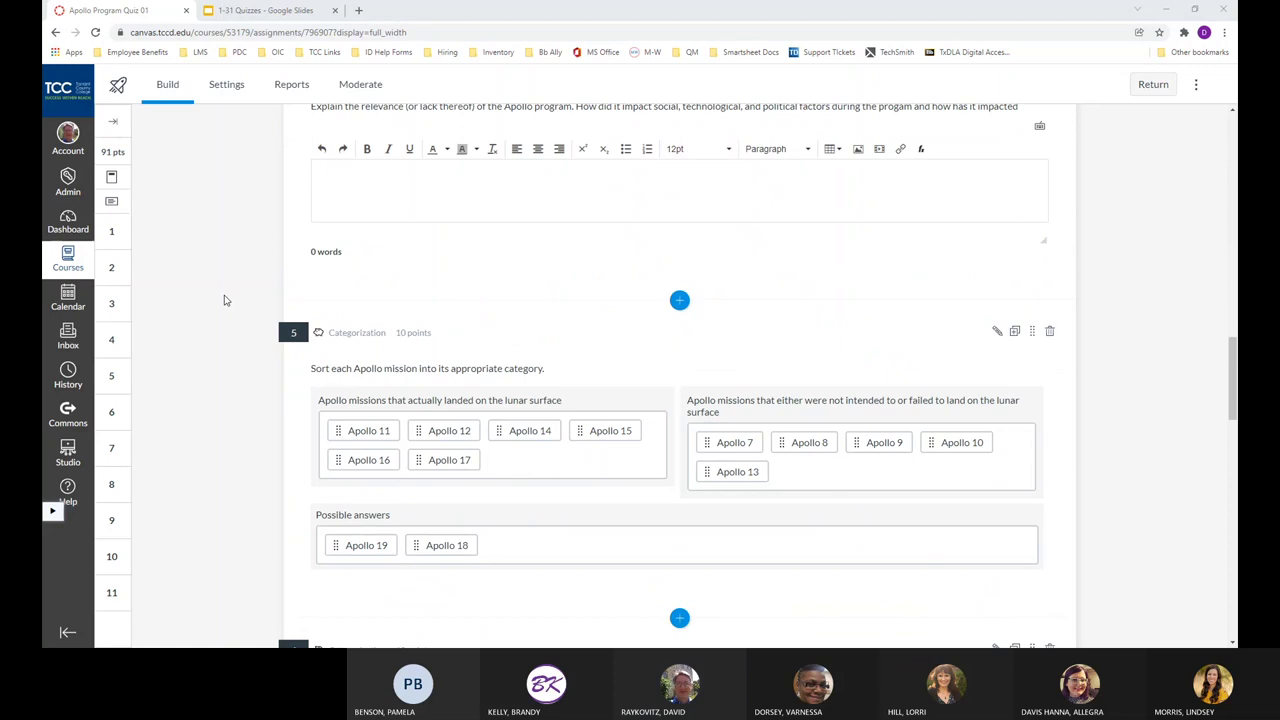
pyautogui.scroll(-3, 221, 307)
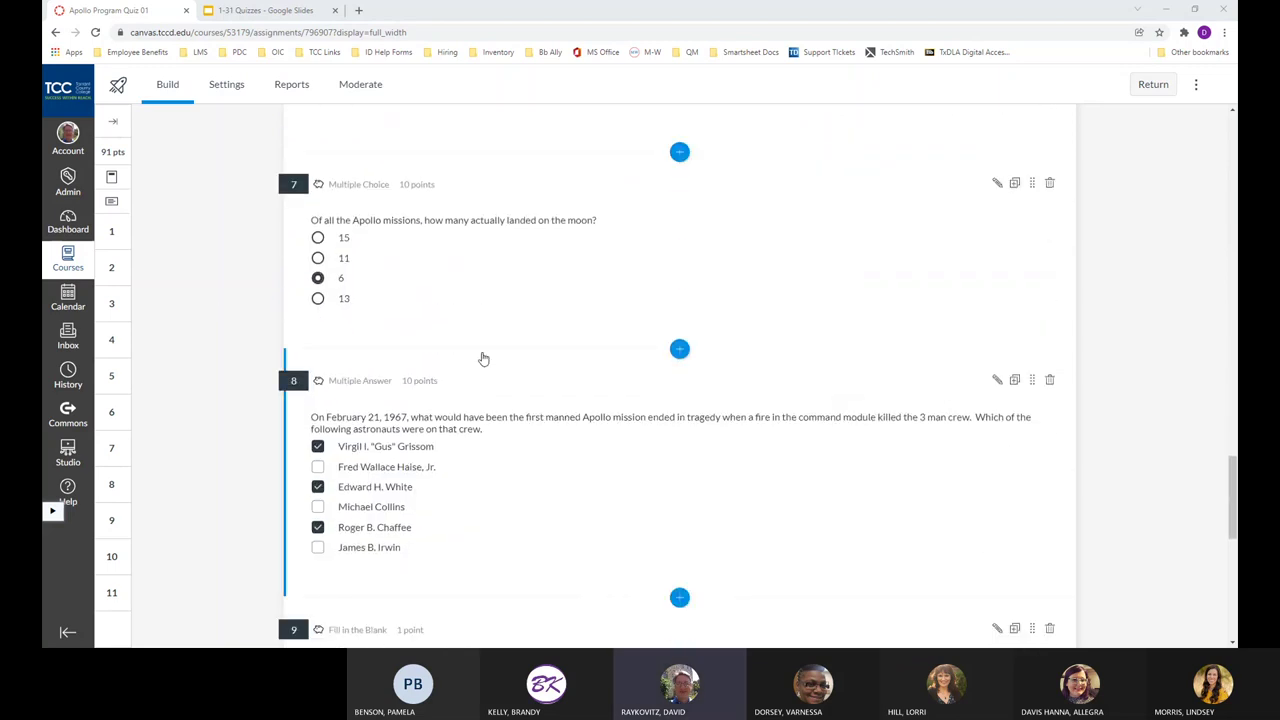
pyautogui.scroll(-1, 706, 314)
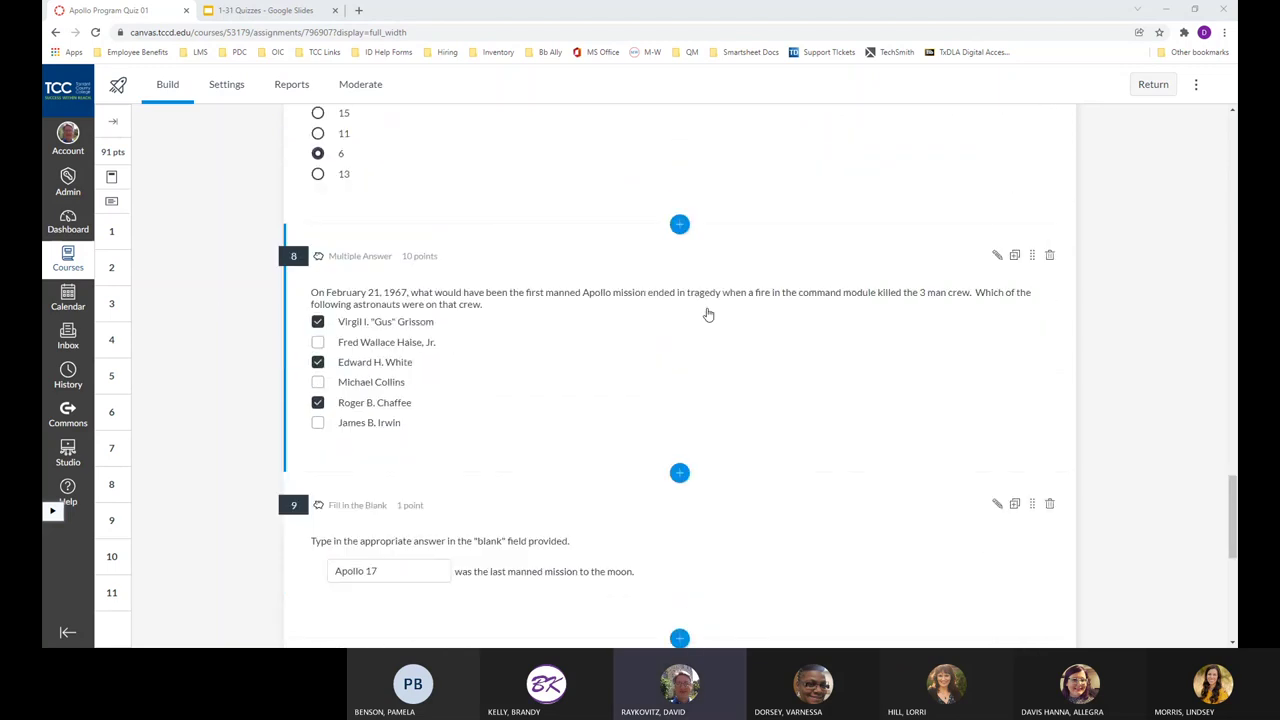
# Try to open Multiple Answer question 8 for editing, and remove the empty Matching question from the quiz.
pyautogui.click(999, 257)
pyautogui.scroll(20, 398, 370)
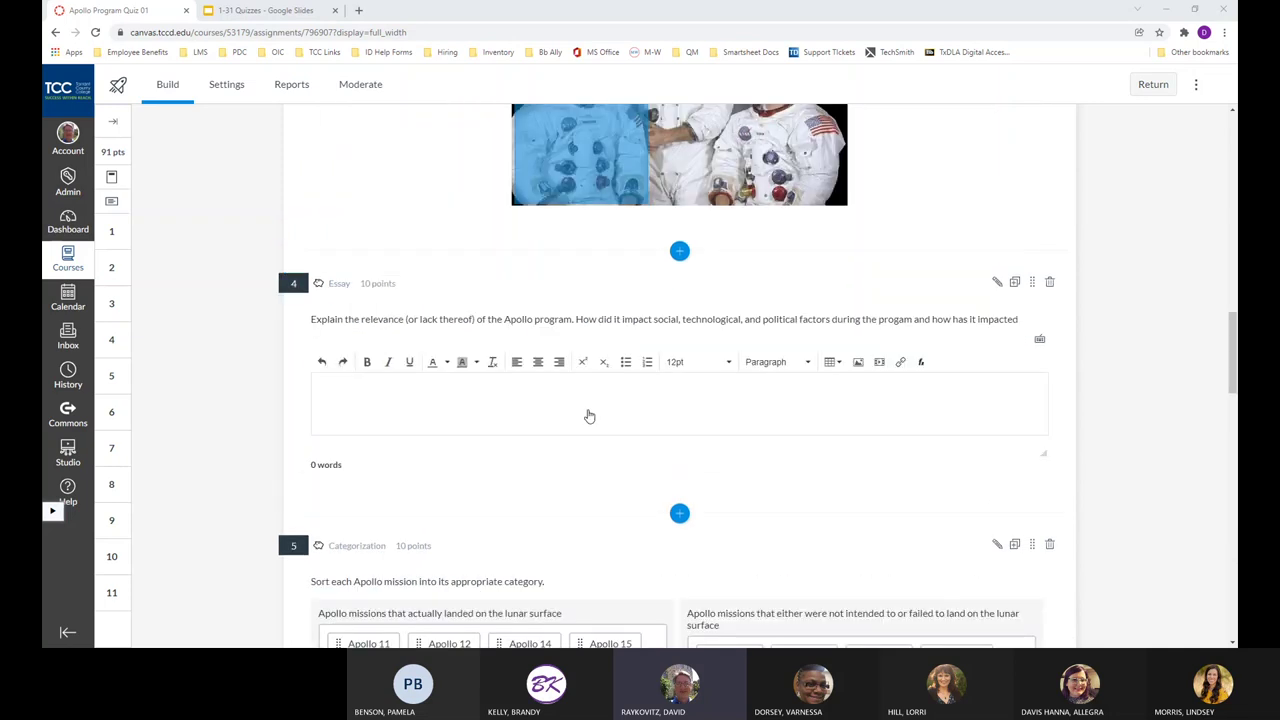
pyautogui.scroll(10, 482, 385)
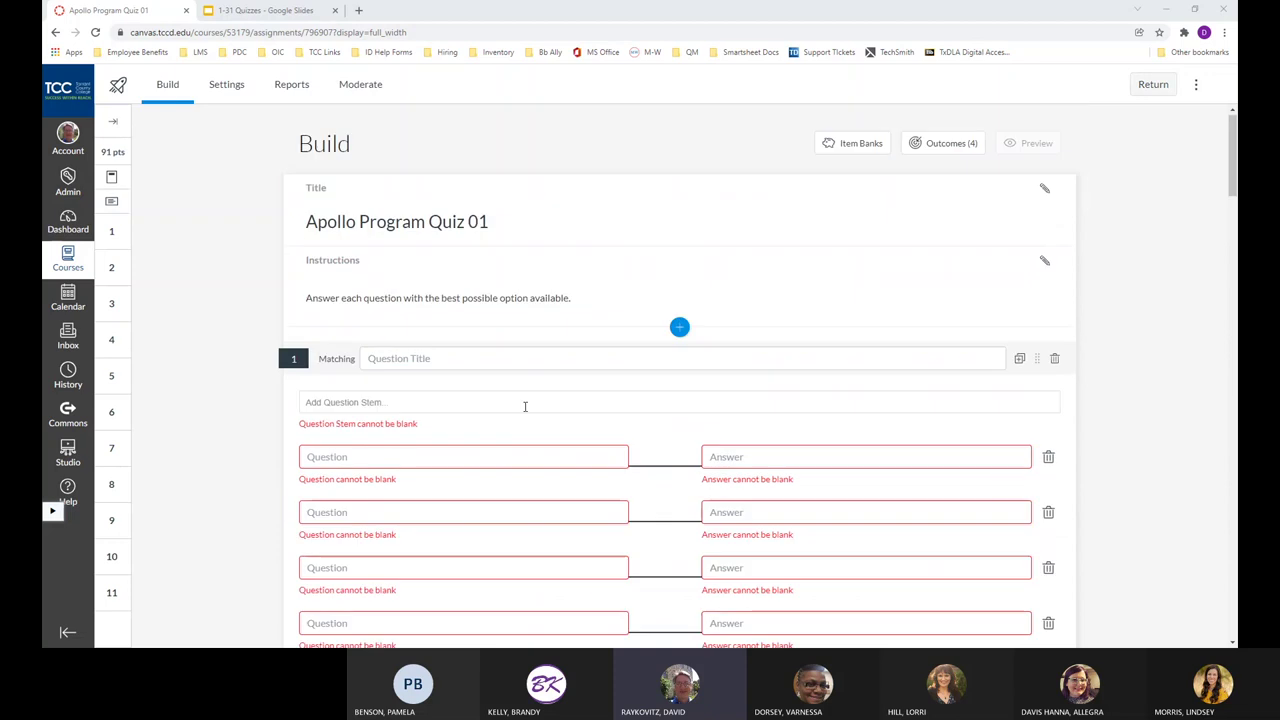
pyautogui.click(1055, 367)
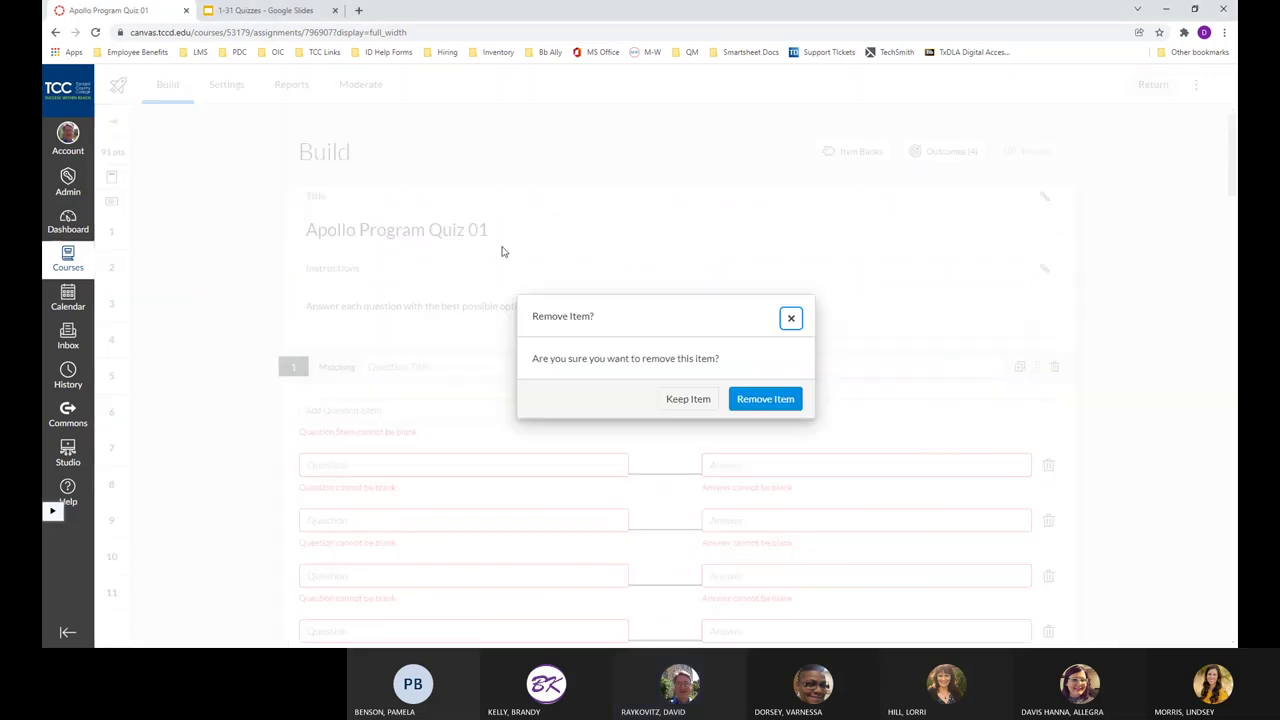
pyautogui.click(752, 399)
# Insert a Numeric question above question 1, examine its answer requirement choices, and discard it.
pyautogui.click(680, 336)
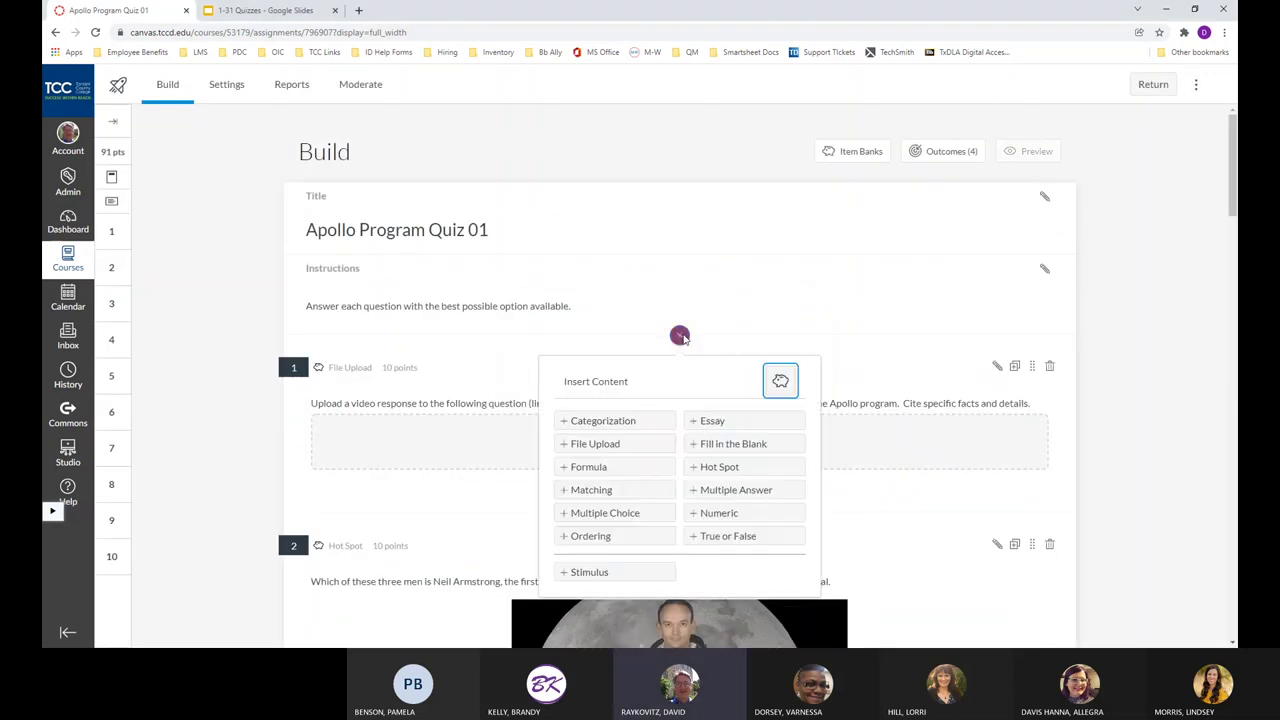
pyautogui.click(719, 513)
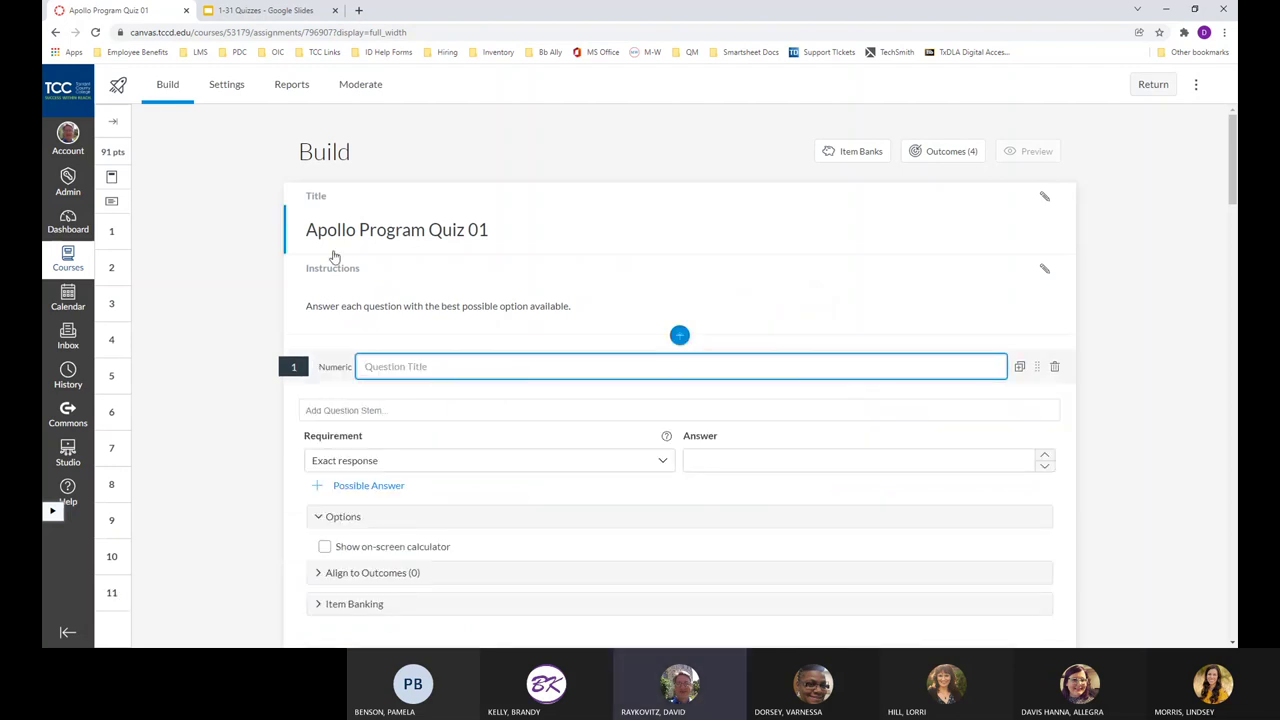
pyautogui.click(390, 410)
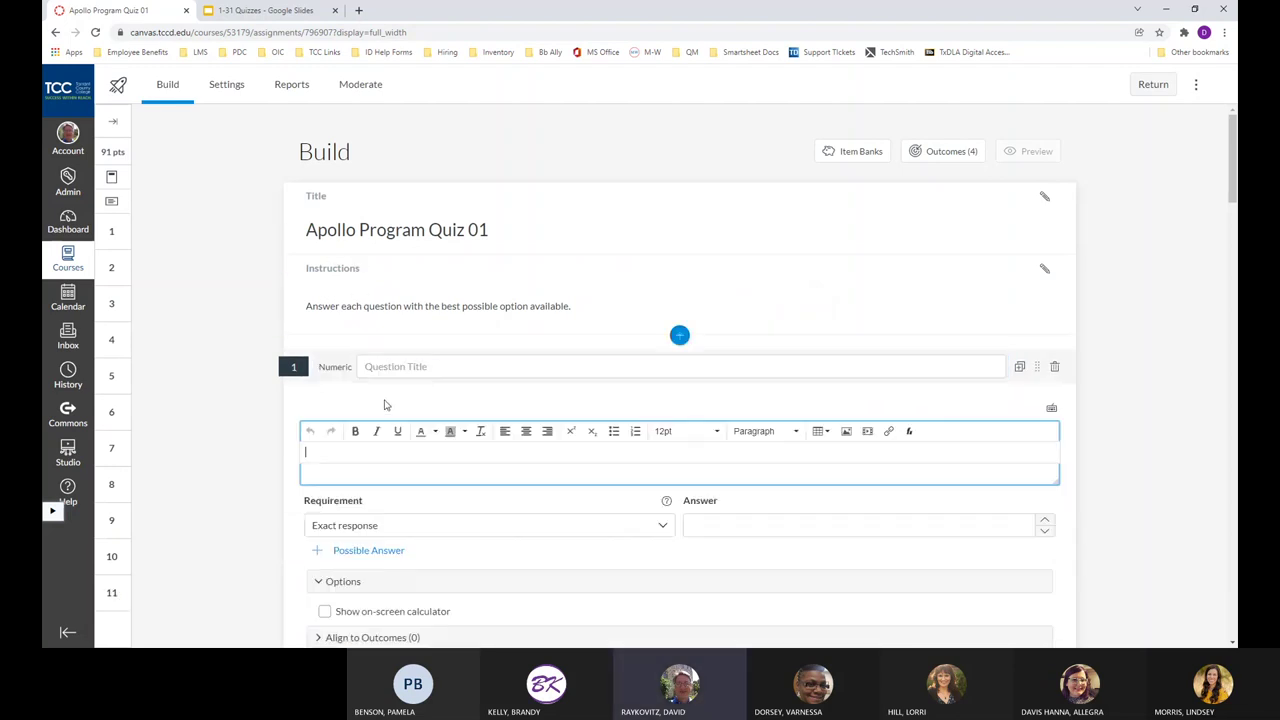
pyautogui.scroll(-1, 392, 413)
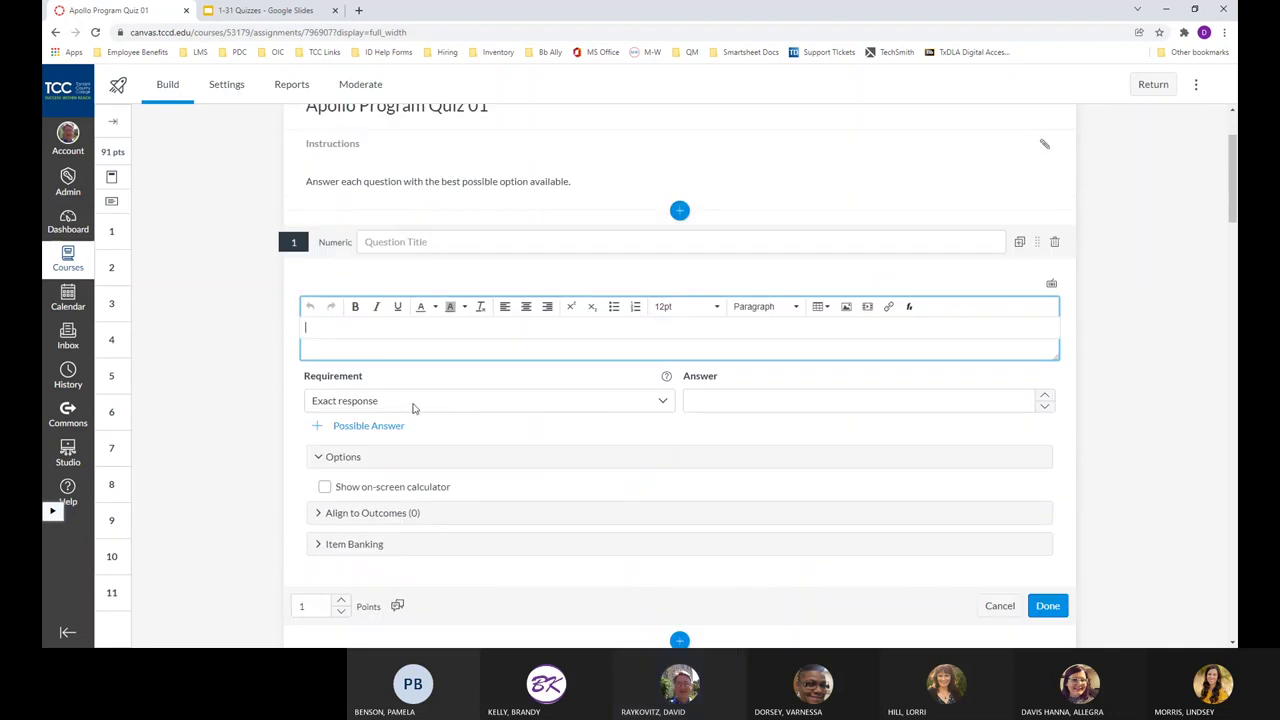
pyautogui.click(421, 401)
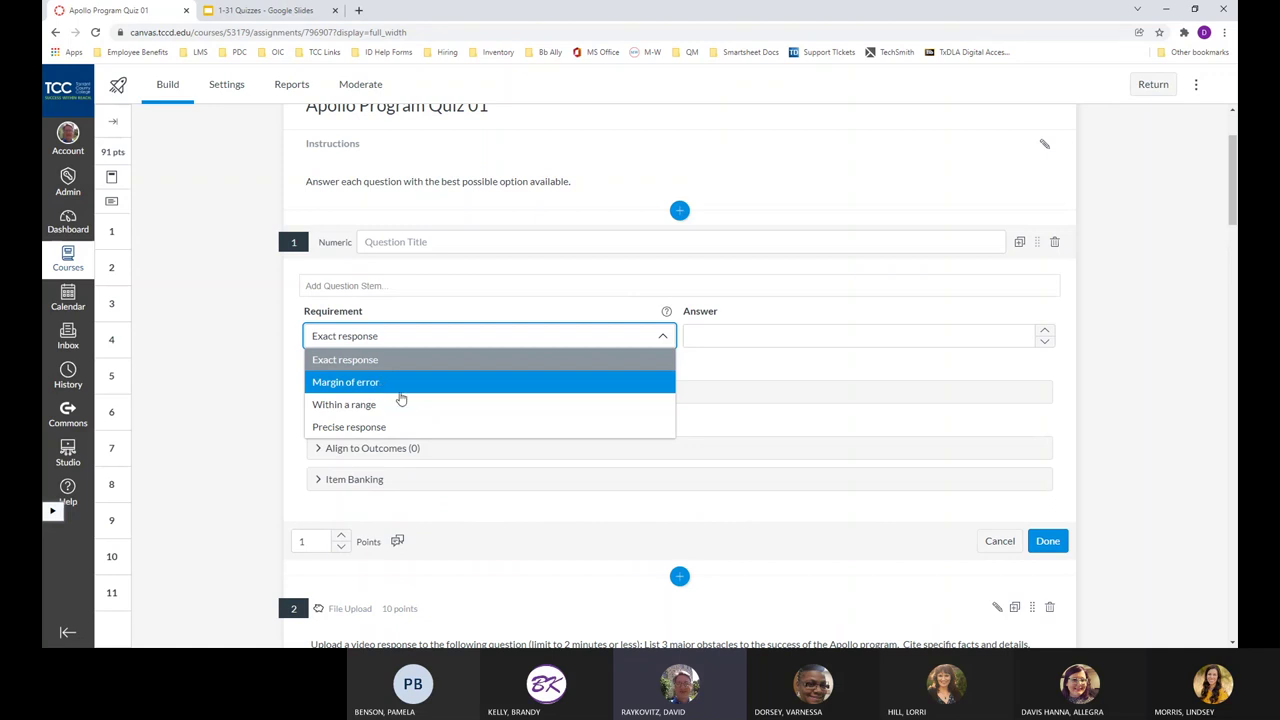
pyautogui.click(1000, 541)
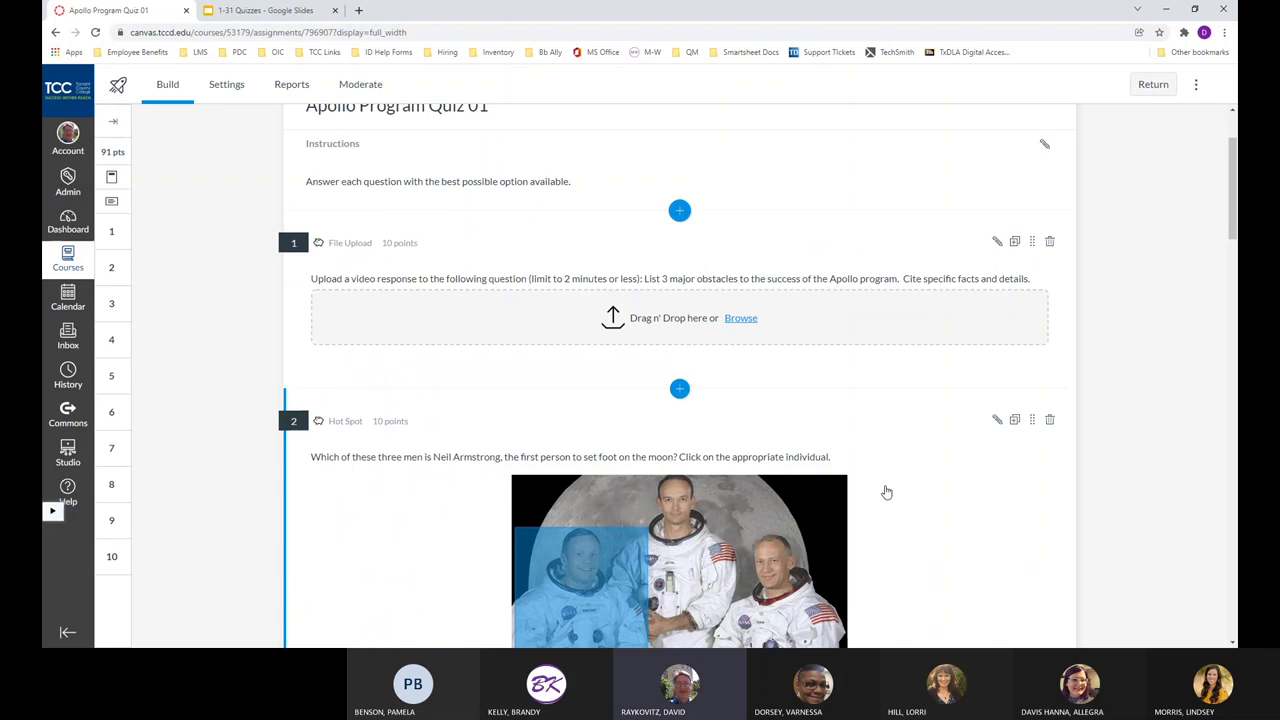
pyautogui.click(679, 210)
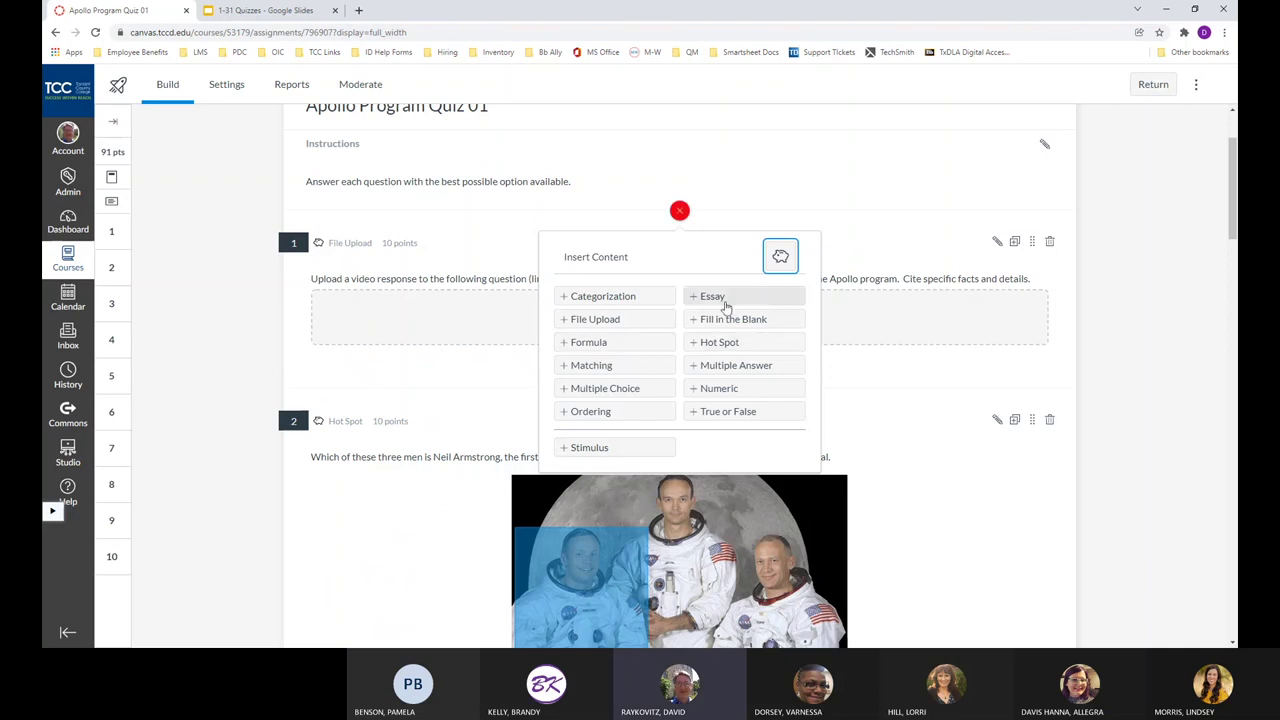
pyautogui.click(757, 392)
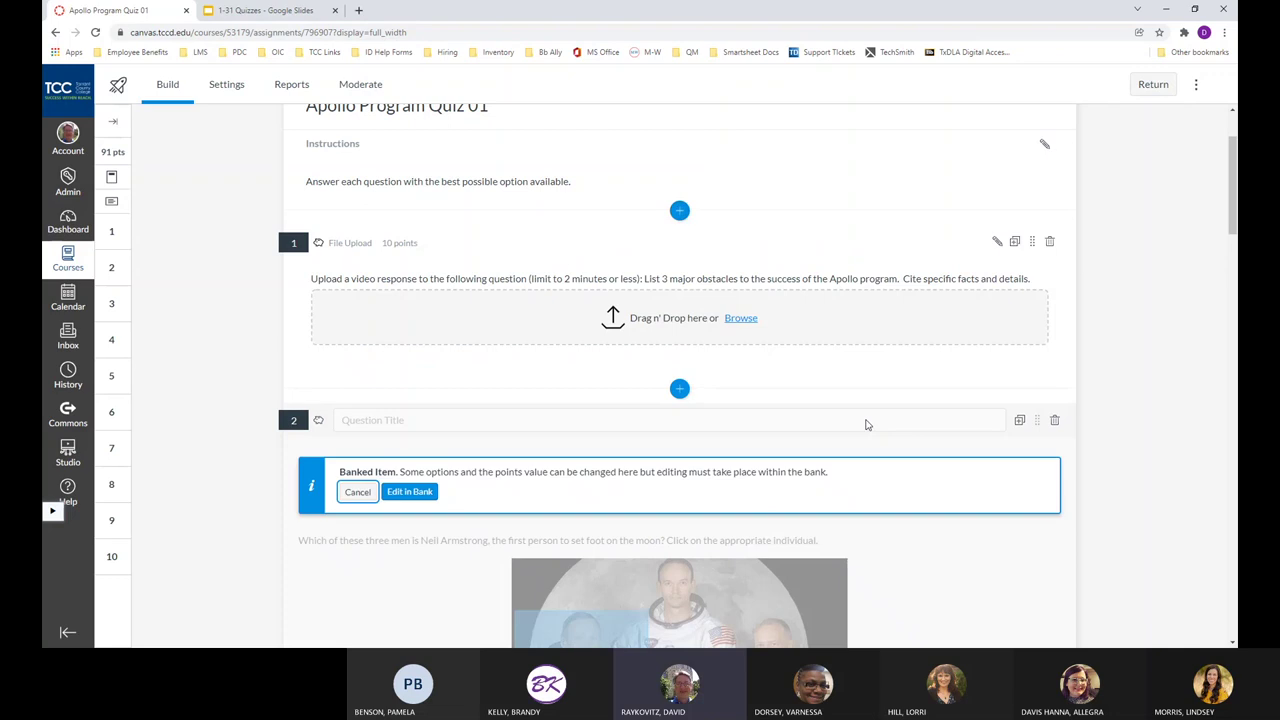
pyautogui.click(346, 495)
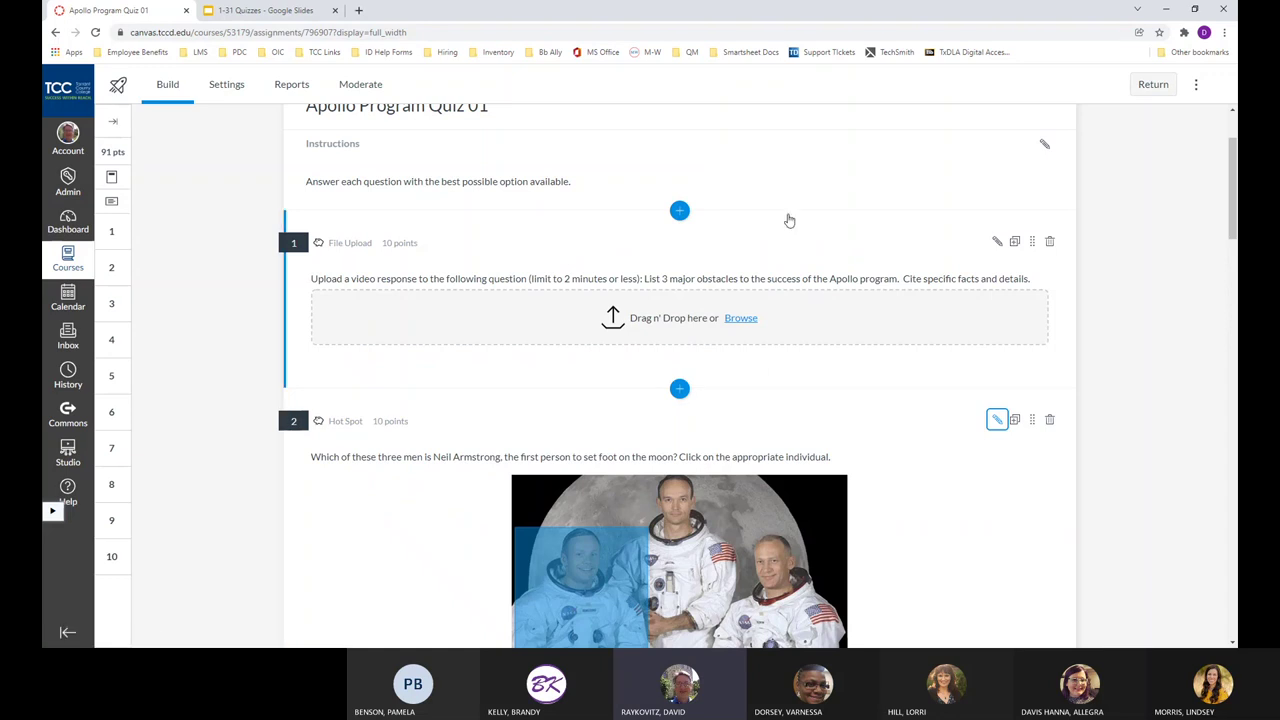
# Insert an Ordering question above question 1, examine its answer fields, labels and options, and discard it.
pyautogui.click(679, 210)
pyautogui.click(630, 410)
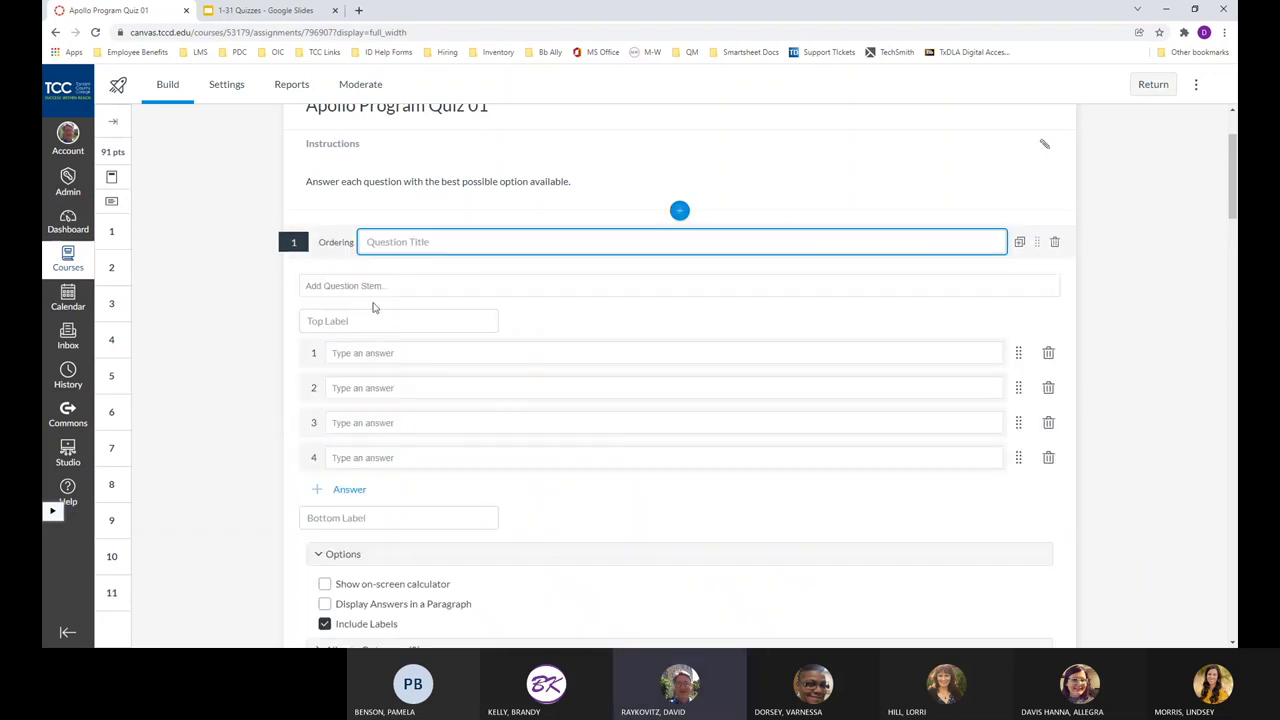
pyautogui.click(398, 352)
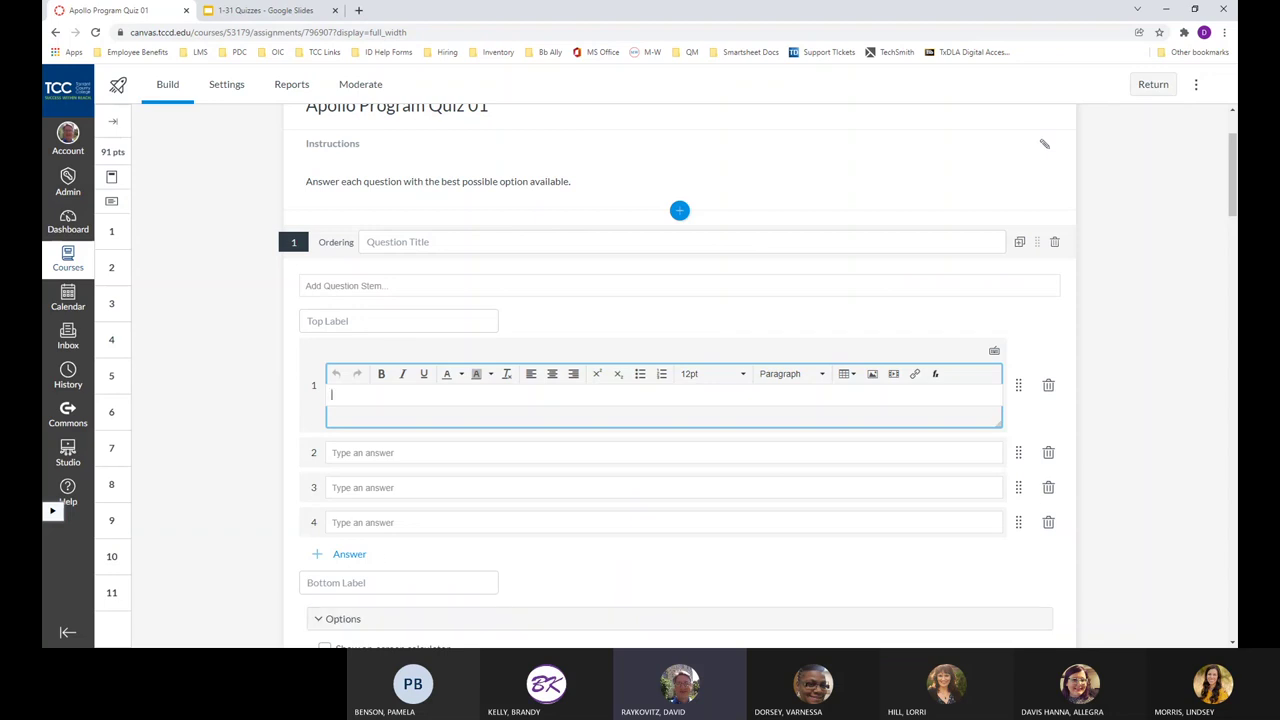
pyautogui.scroll(-3, 1143, 400)
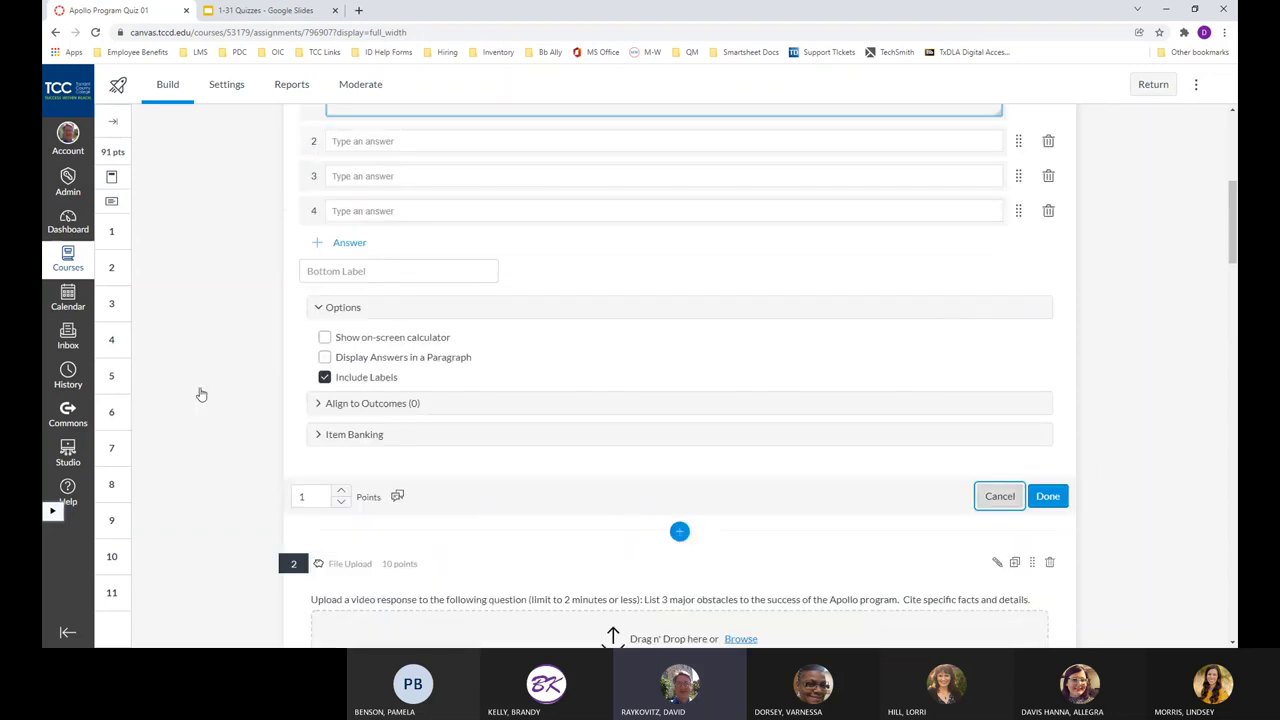
pyautogui.press('Return')
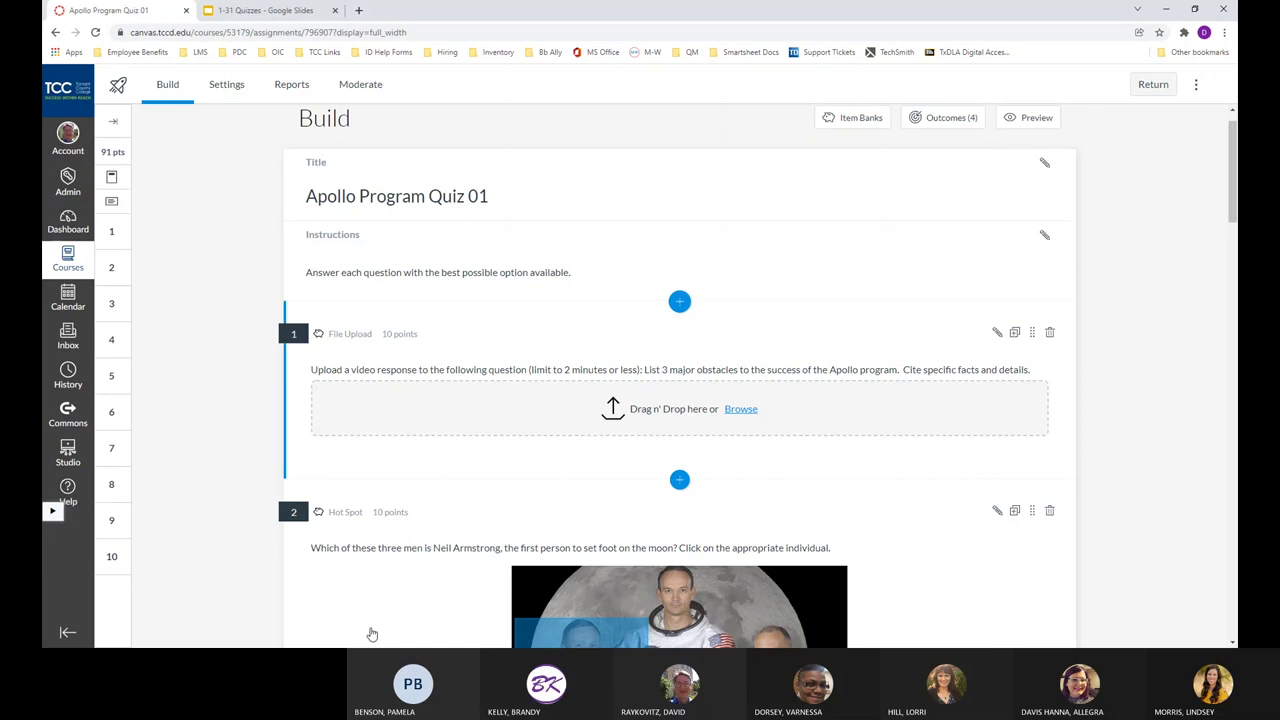
# Switch to the 1-31 Quizzes presentation in Google Slides, present it full screen, and view the stimulus slide before returning to the question types slide.
pyautogui.hotkey('ctrl', 'Tab')
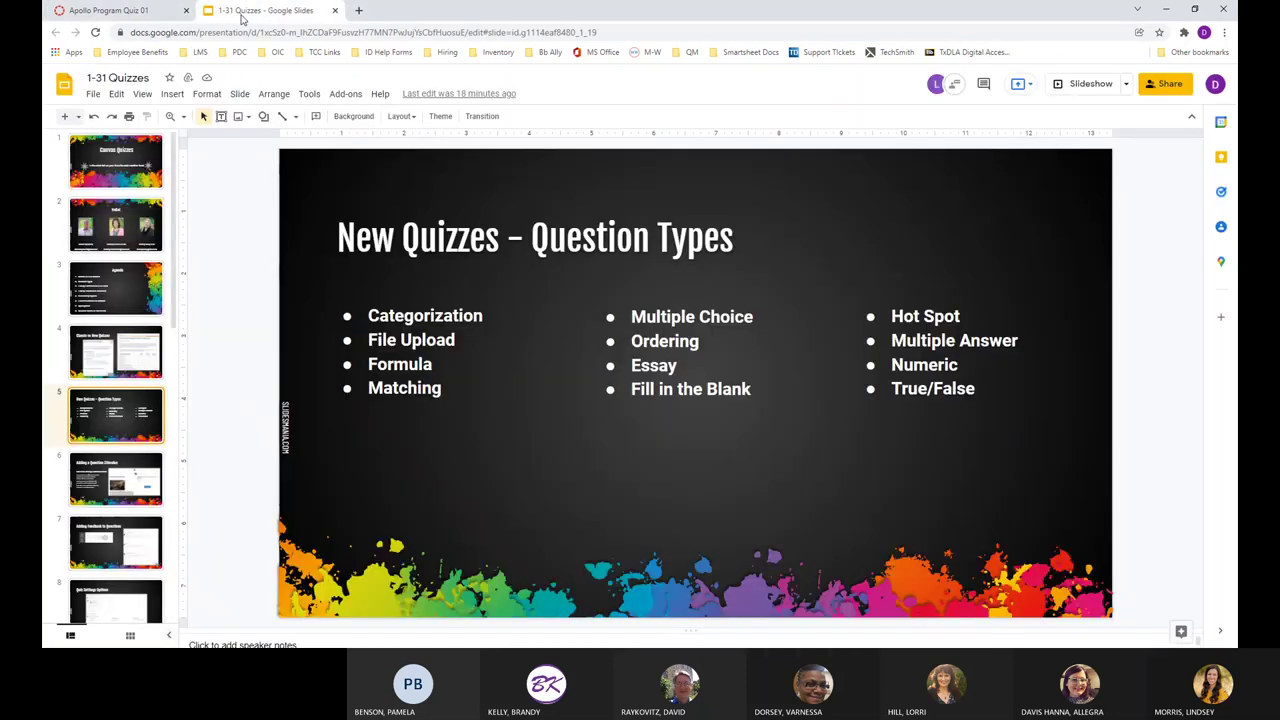
pyautogui.click(1055, 87)
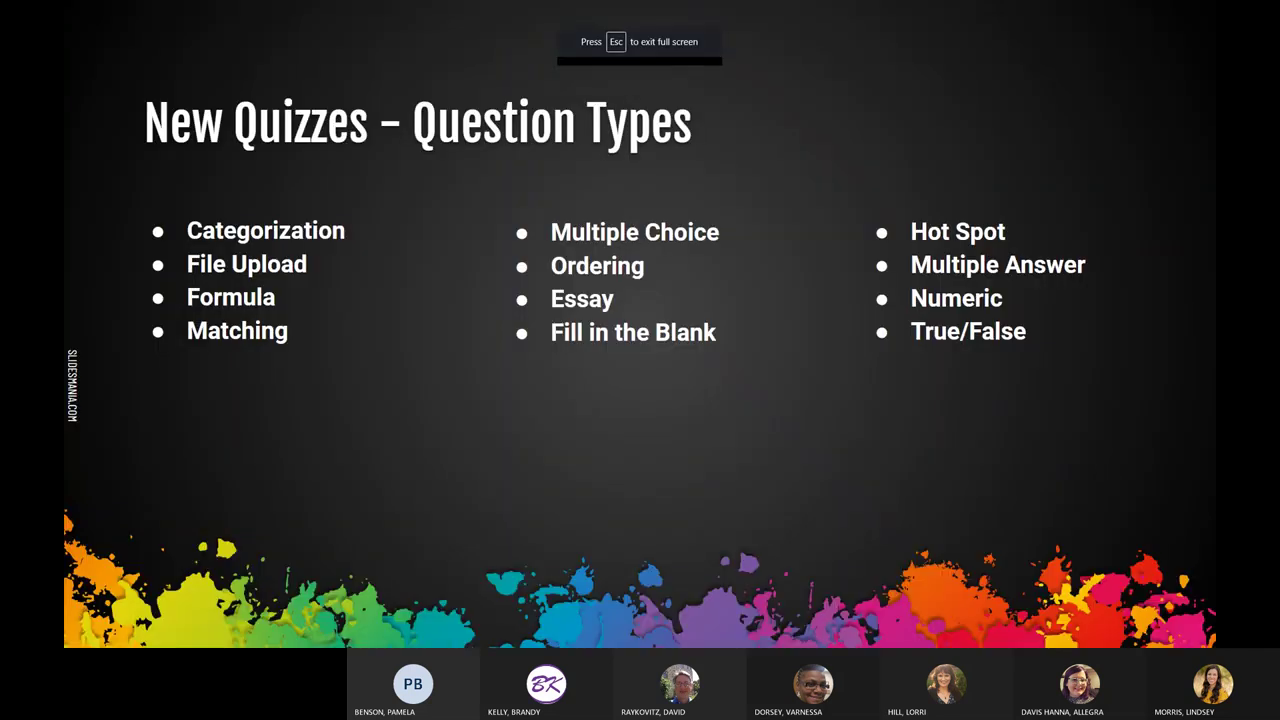
pyautogui.press('Right')
pyautogui.press('Right')
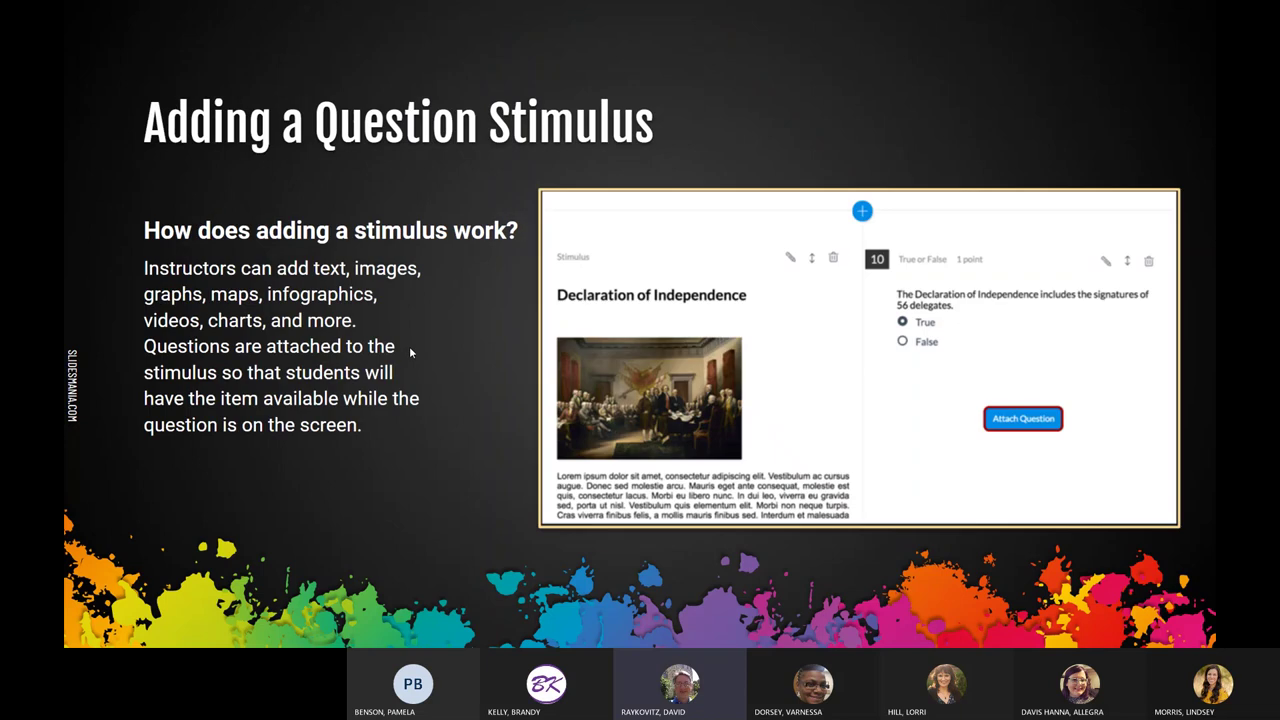
pyautogui.press('Left')
pyautogui.press('Left')
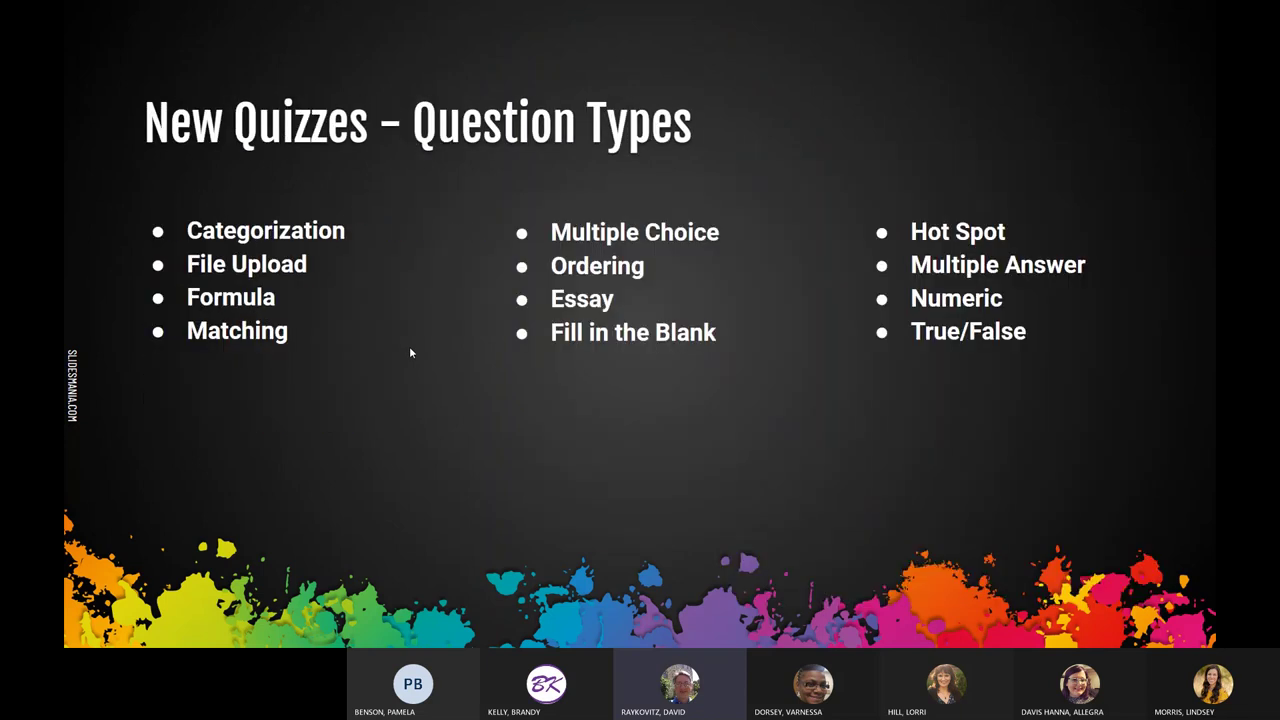
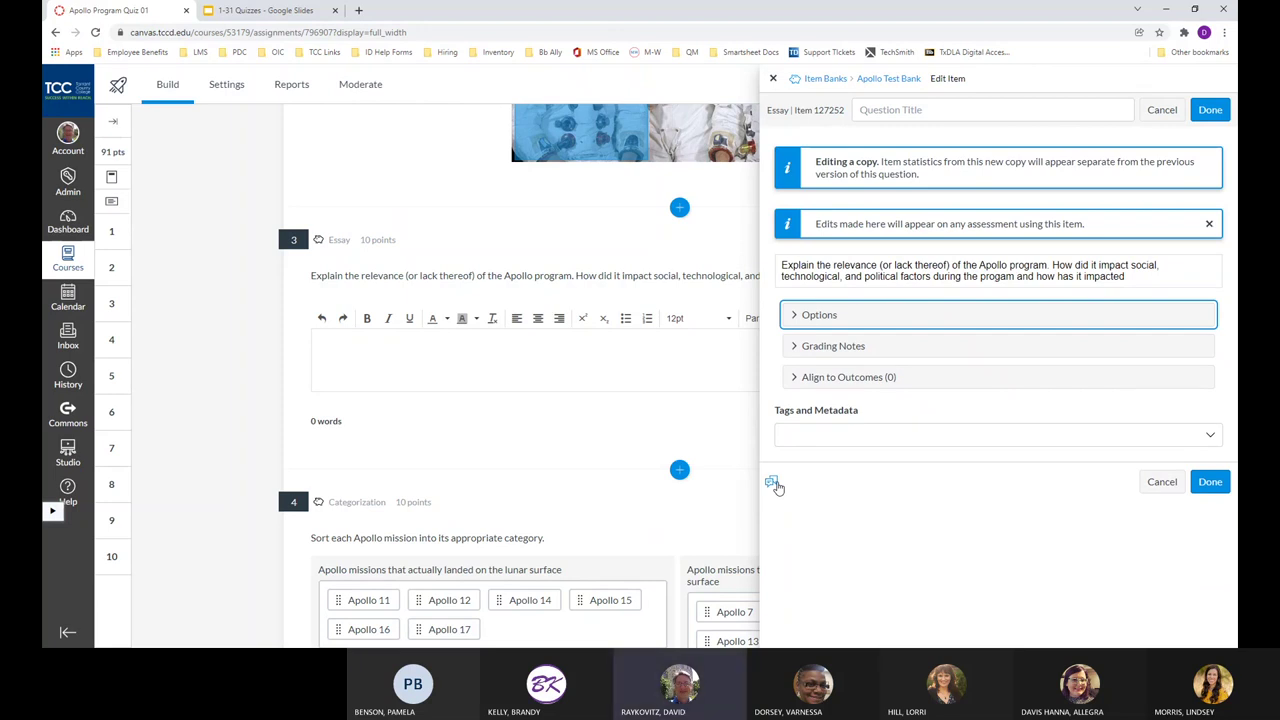
# Cancel editing the essay item copy and close the Apollo Test Bank.
pyautogui.click(1162, 481)
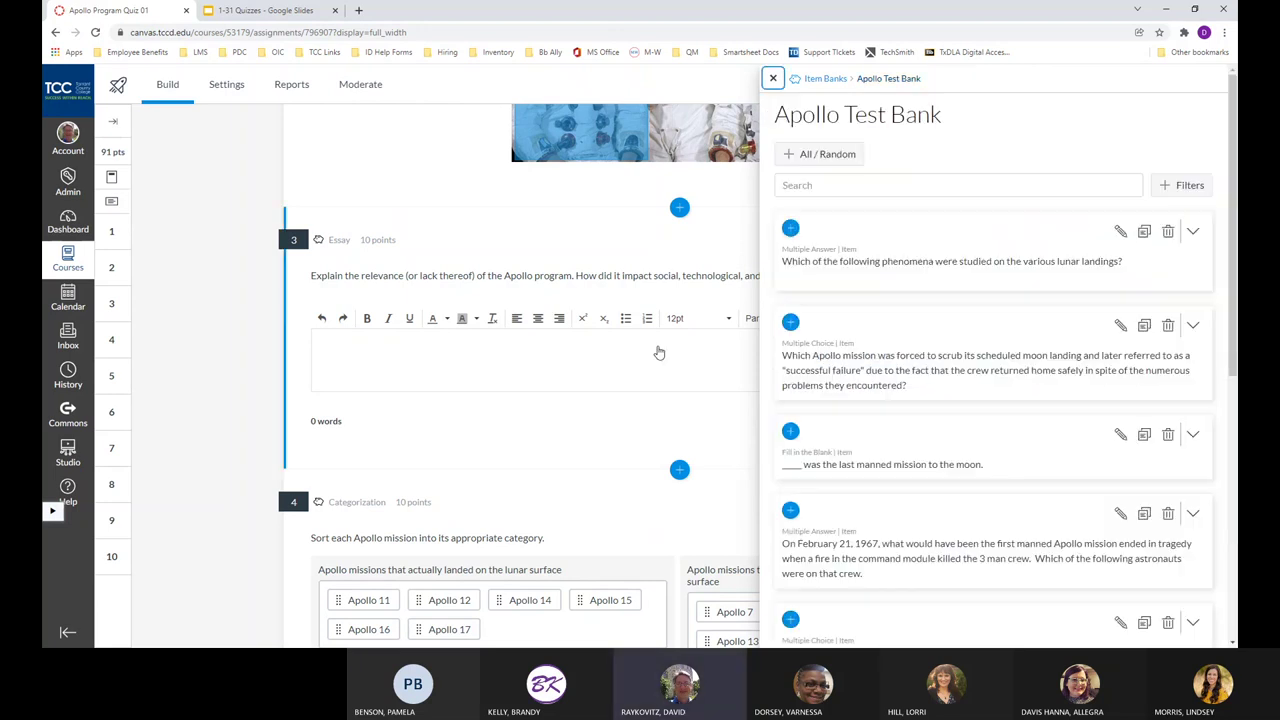
pyautogui.scroll(3, 659, 352)
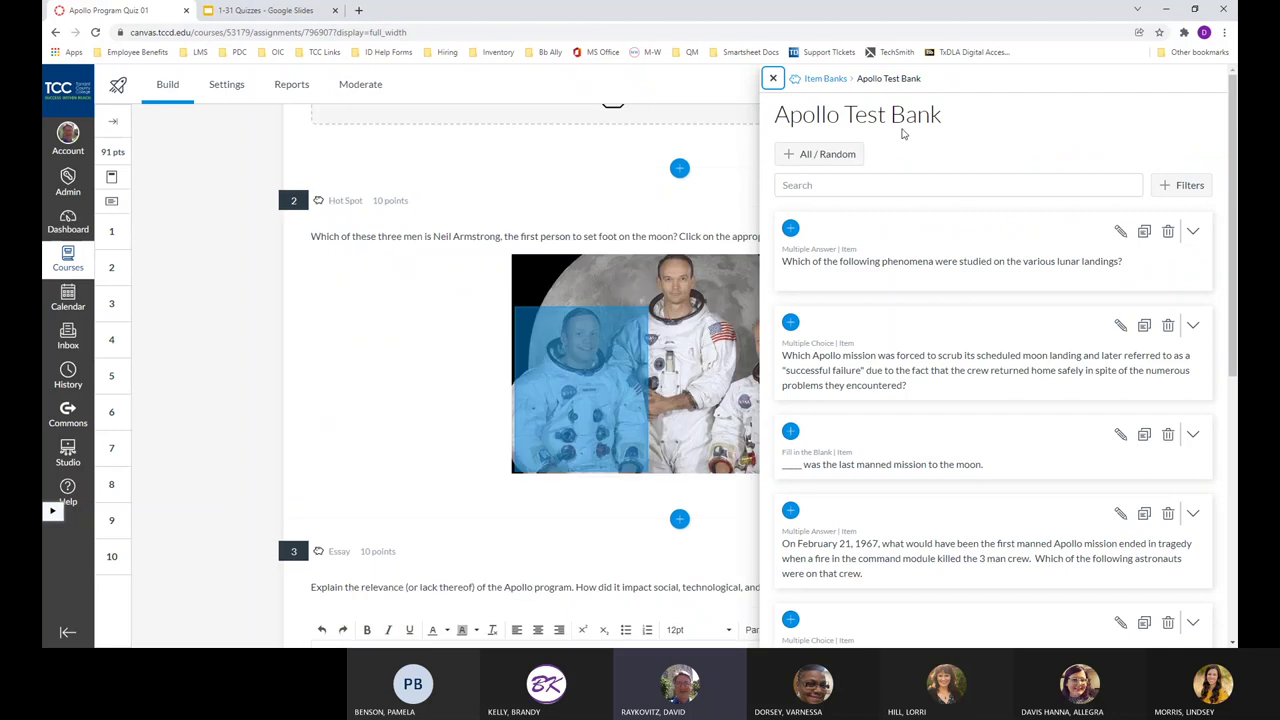
pyautogui.click(775, 79)
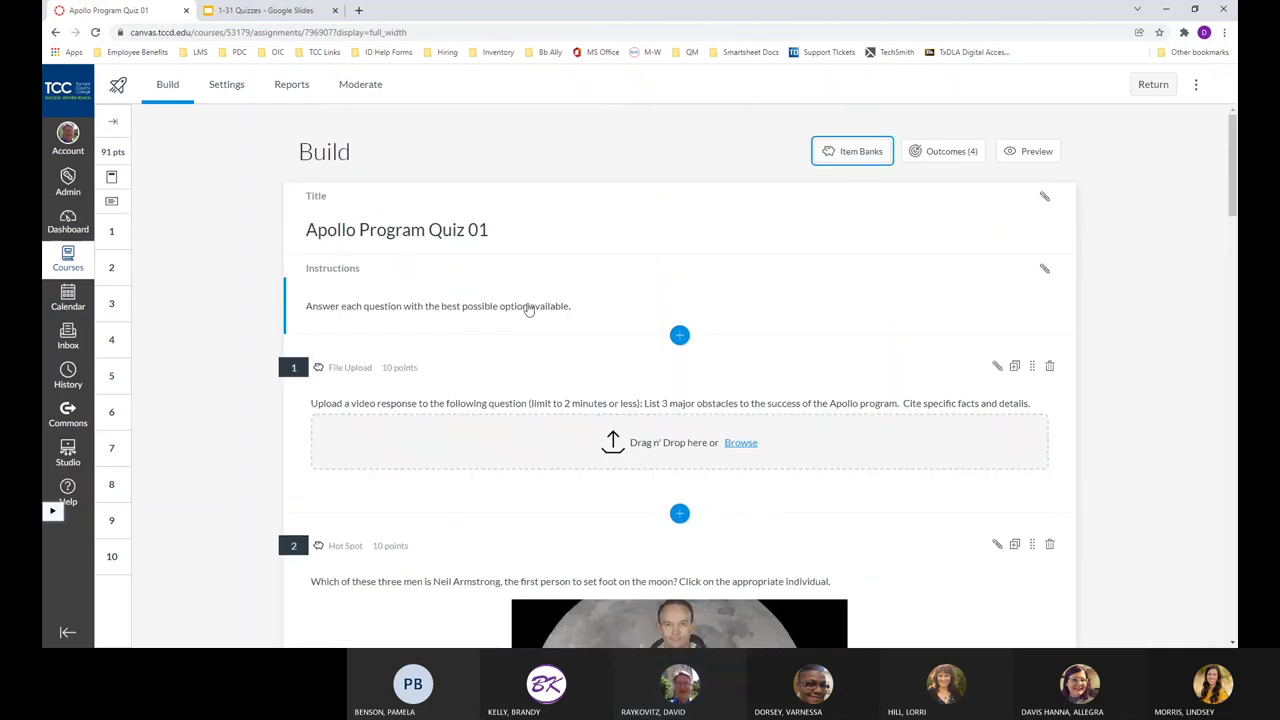
# Insert a True or False question above question 1 and examine its title, question stem and answer fields.
pyautogui.click(679, 334)
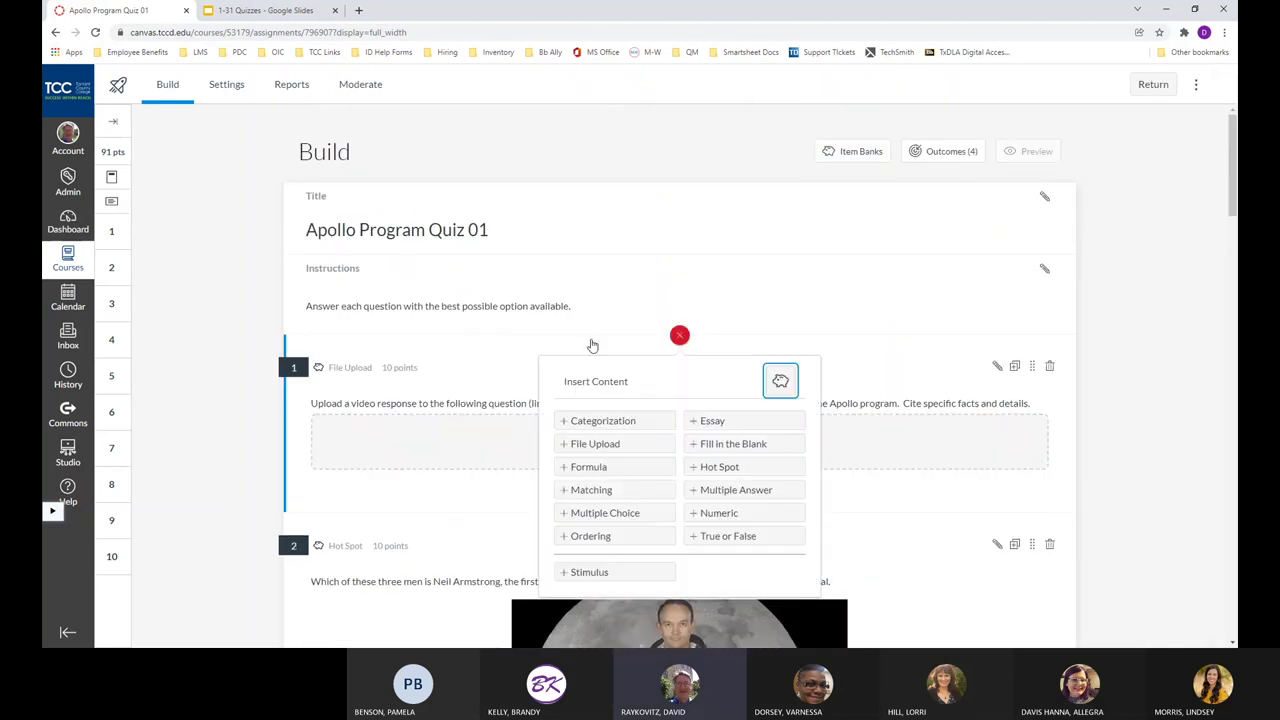
pyautogui.click(718, 536)
pyautogui.scroll(-2, 418, 300)
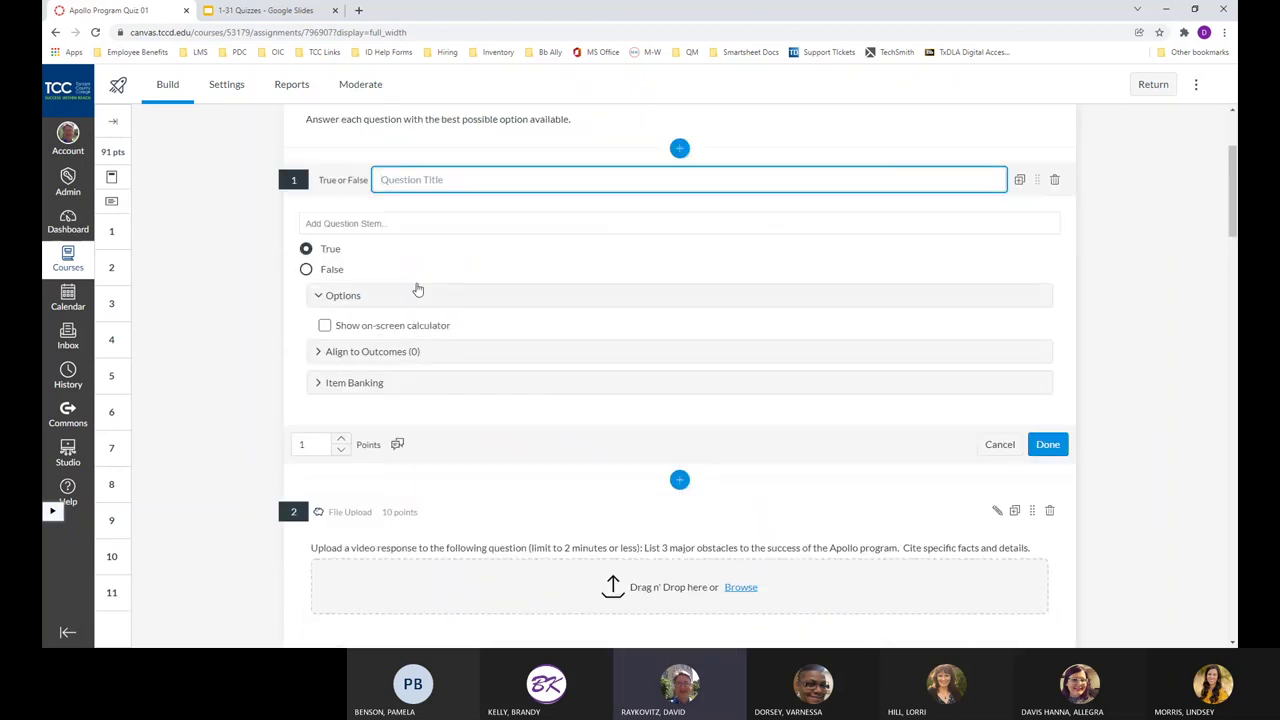
pyautogui.click(396, 223)
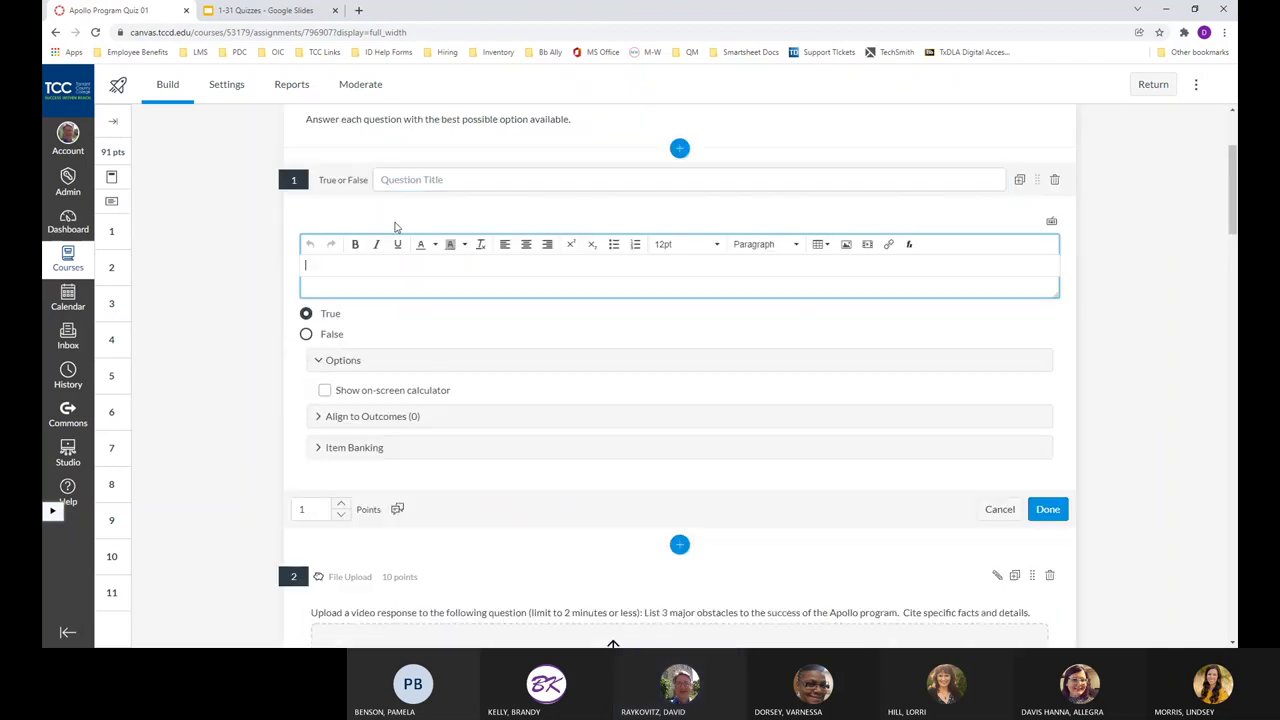
pyautogui.click(400, 180)
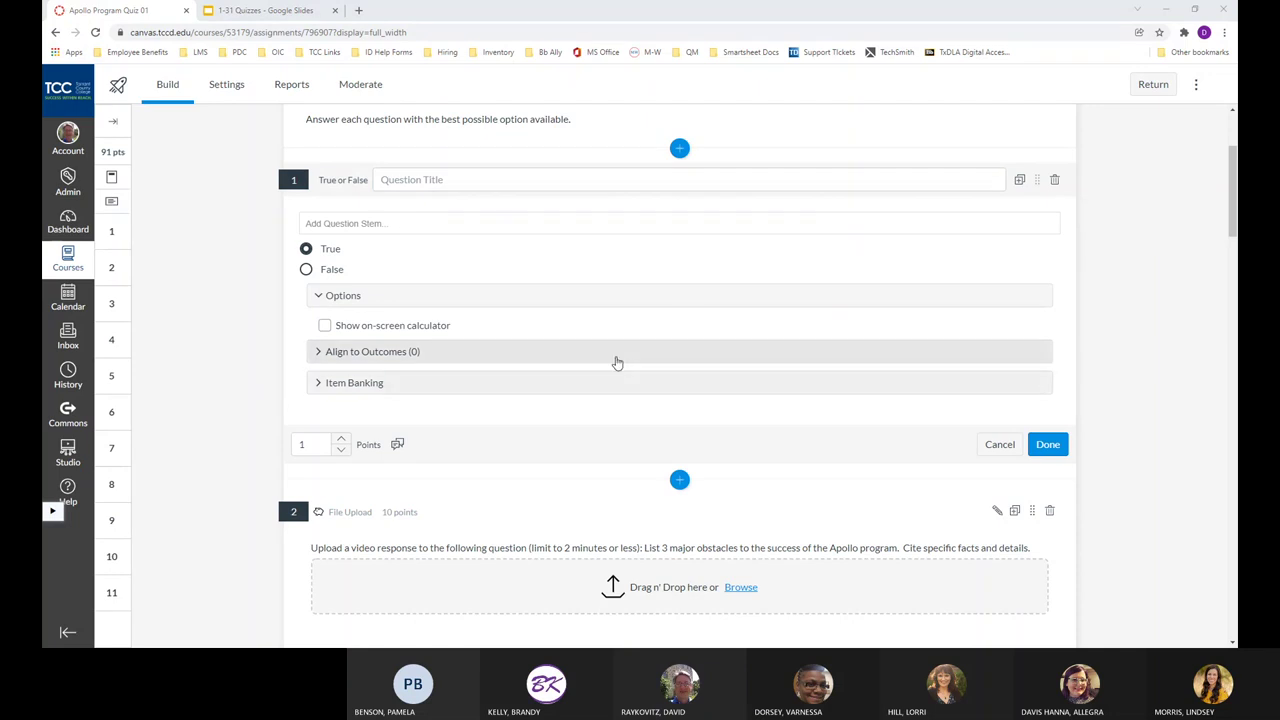
# Try to insert a stimulus above the unfinished True or False question.
pyautogui.click(679, 148)
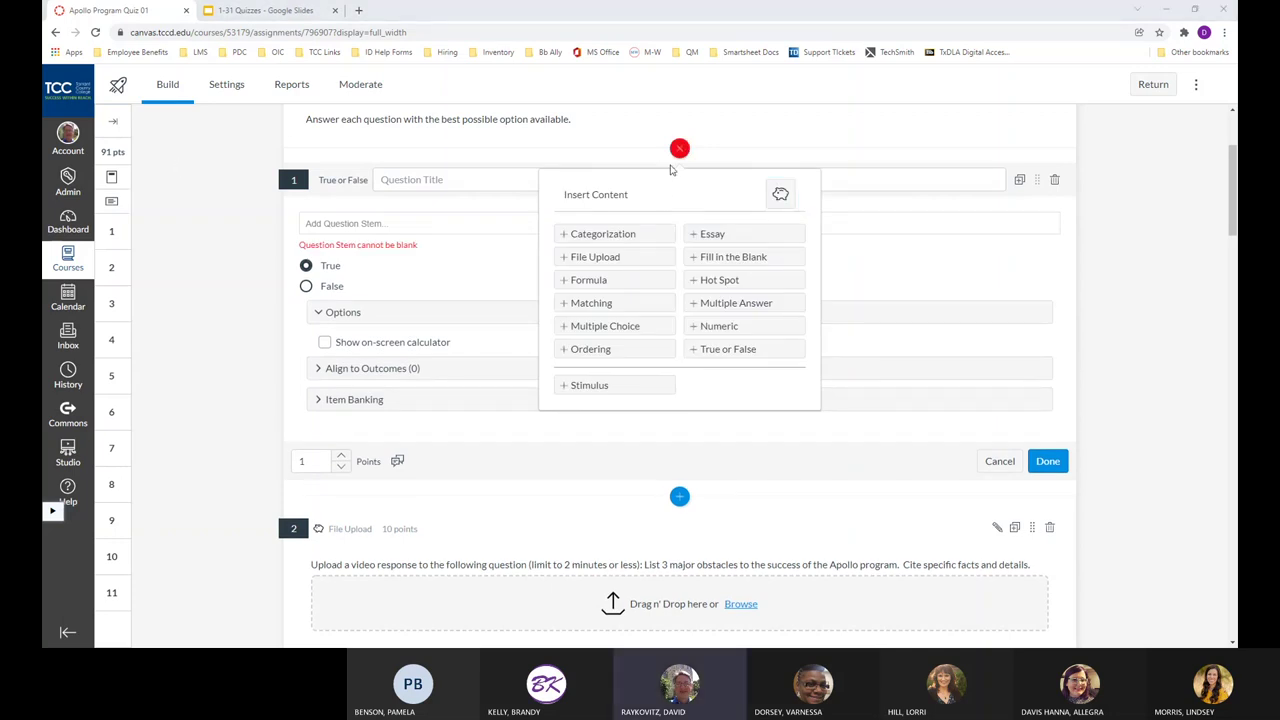
pyautogui.click(740, 145)
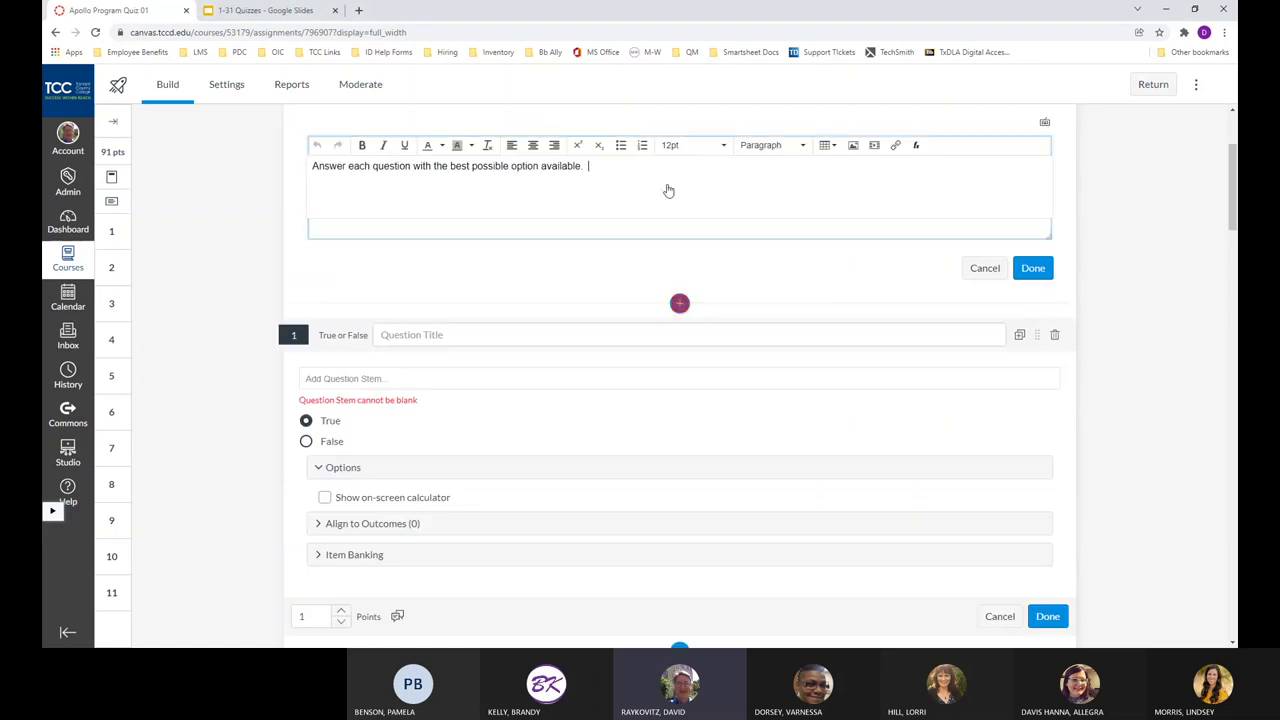
pyautogui.click(680, 303)
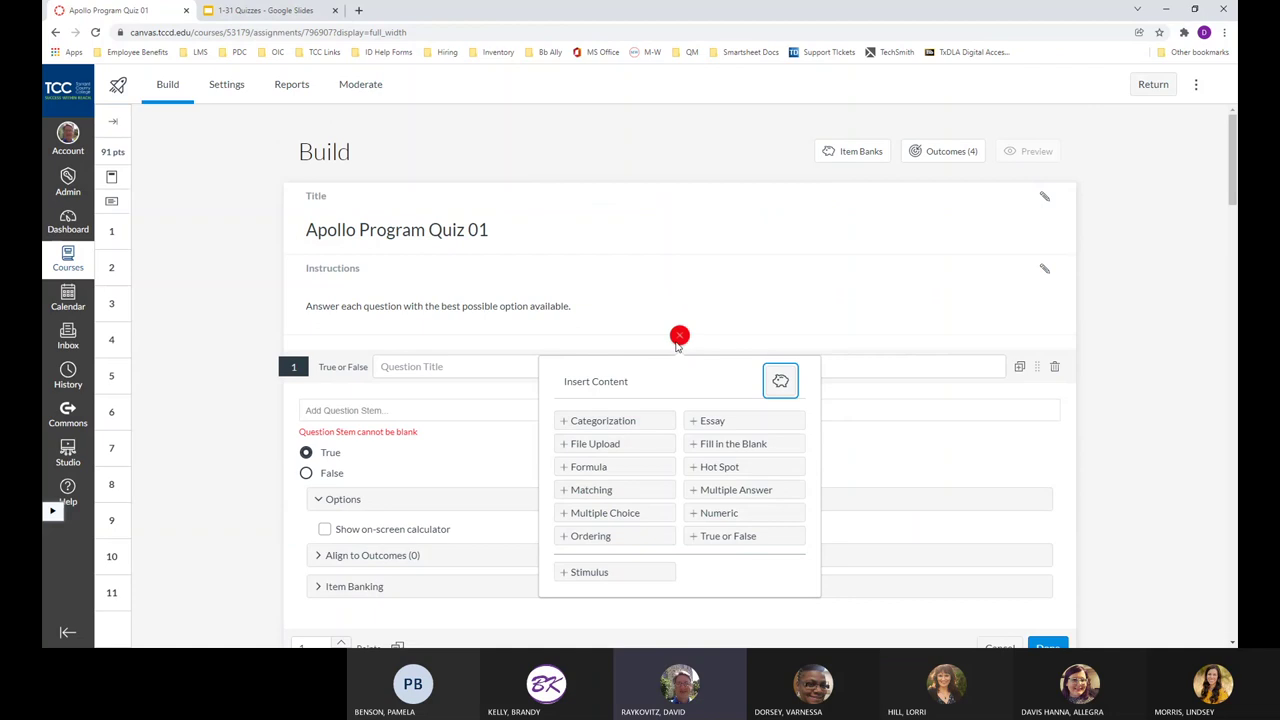
pyautogui.click(606, 574)
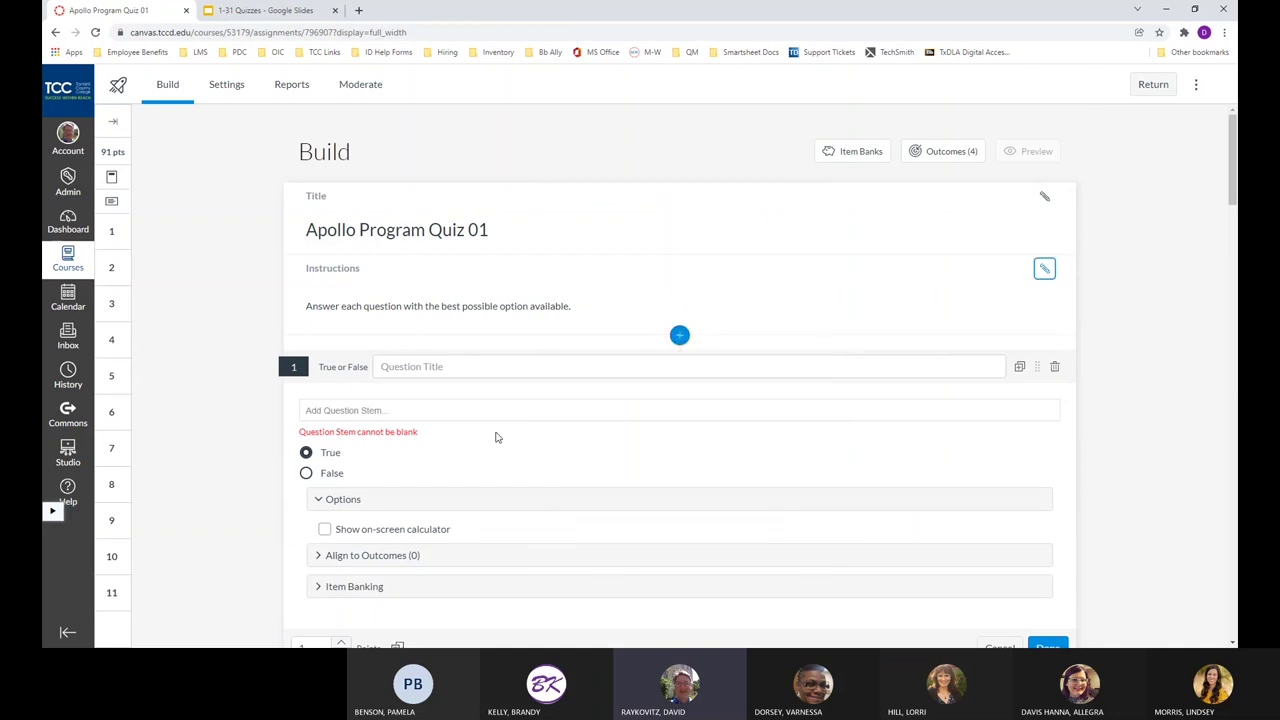
# Remove the unfinished True or False question from the quiz.
pyautogui.scroll(-2, 625, 395)
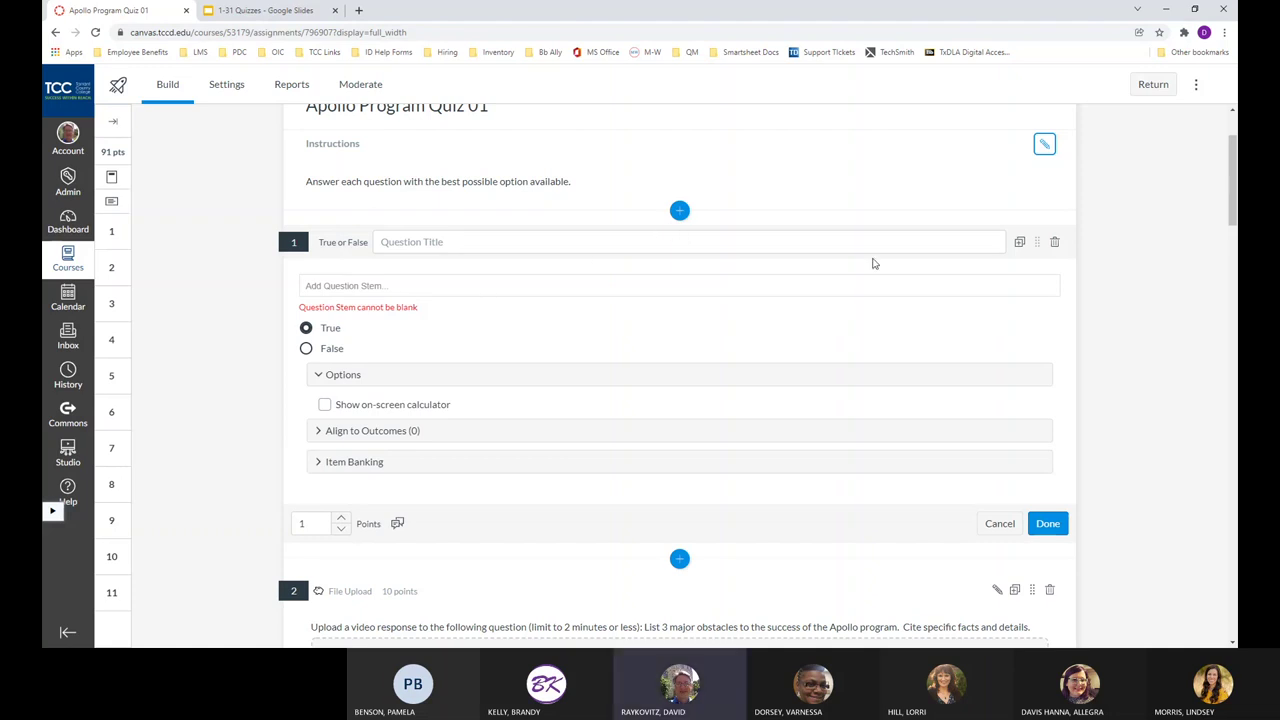
pyautogui.click(1054, 242)
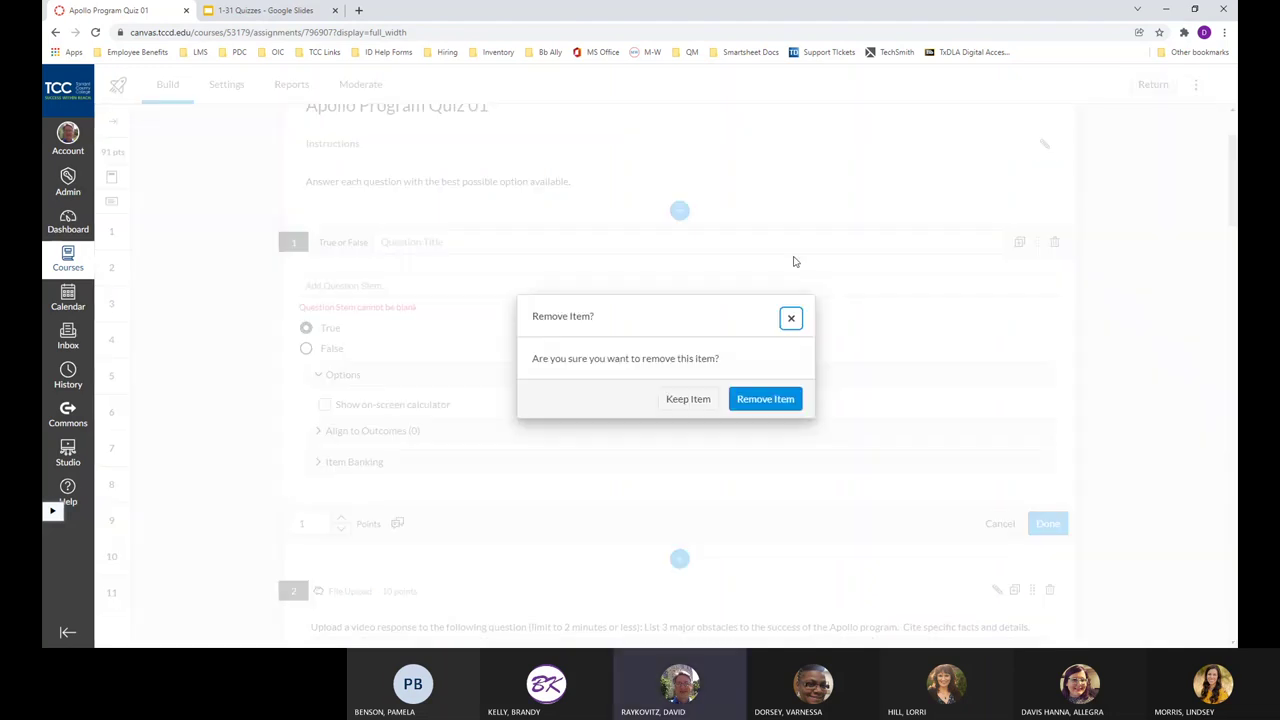
pyautogui.click(753, 399)
# Insert a stimulus above question 1 and examine its title, instructions and content fields.
pyautogui.click(679, 211)
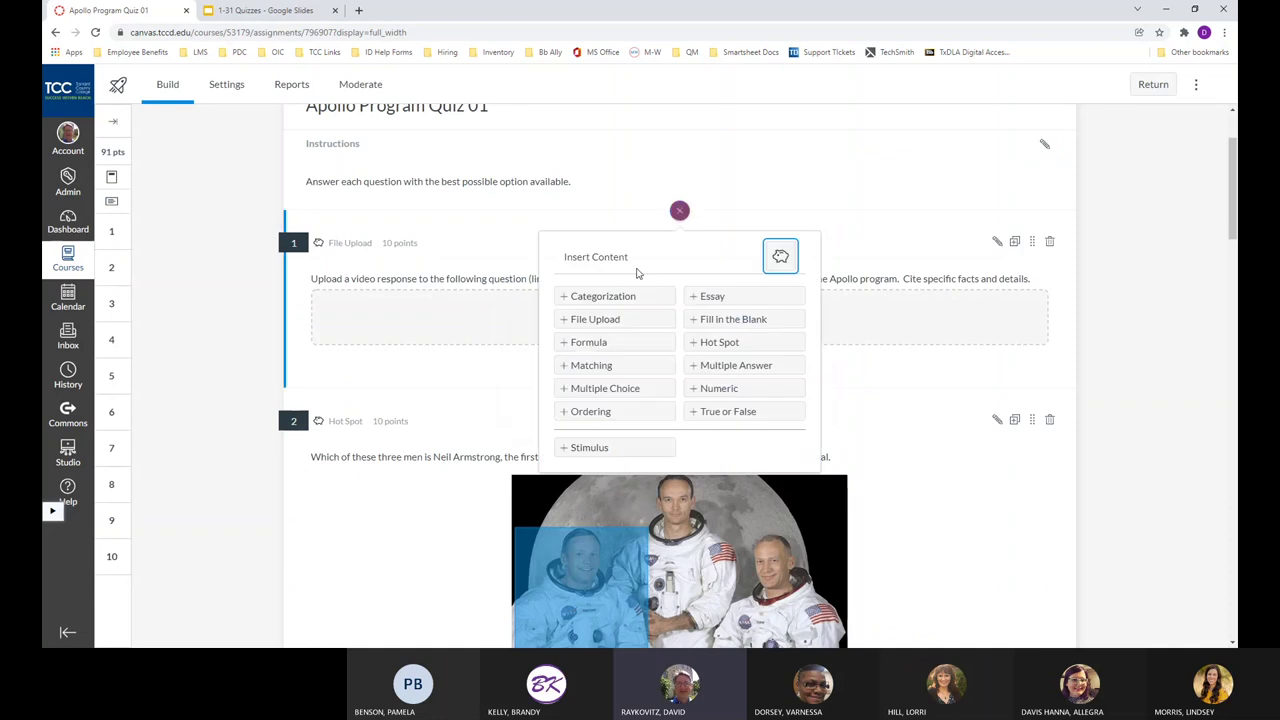
pyautogui.click(572, 447)
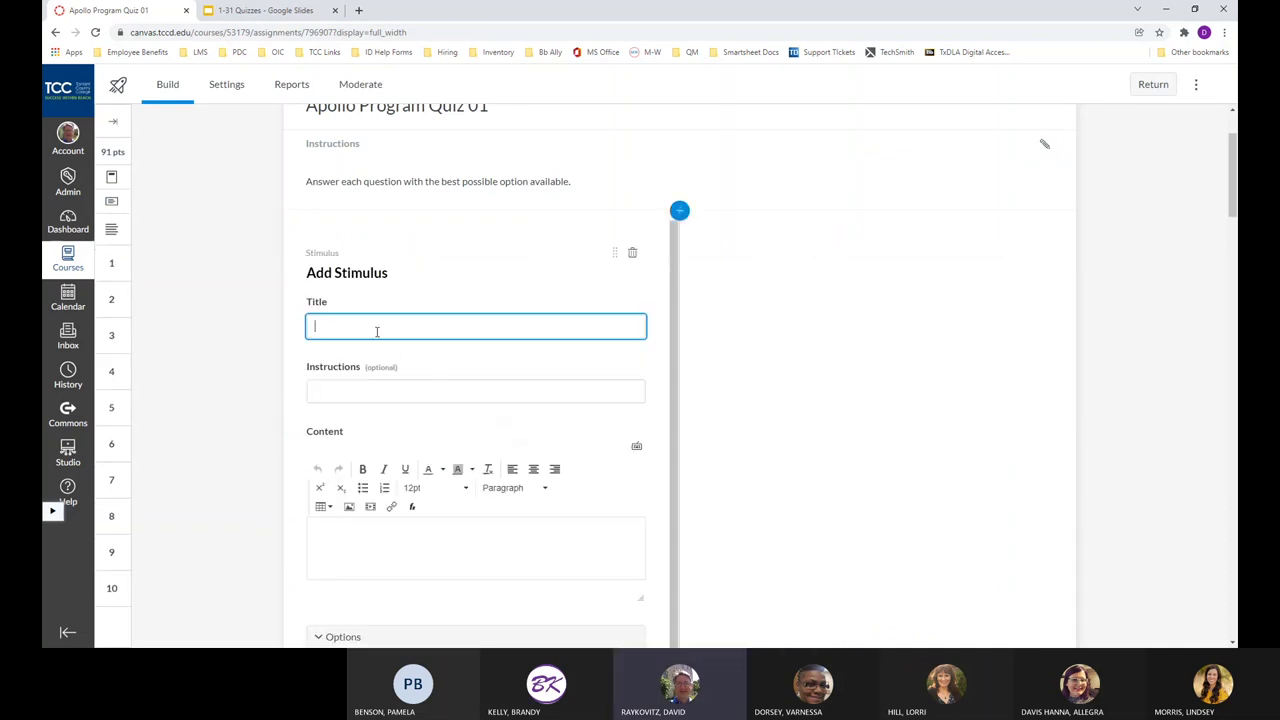
pyautogui.scroll(-1, 376, 331)
pyautogui.click(349, 363)
pyautogui.scroll(-1, 395, 468)
pyautogui.click(393, 460)
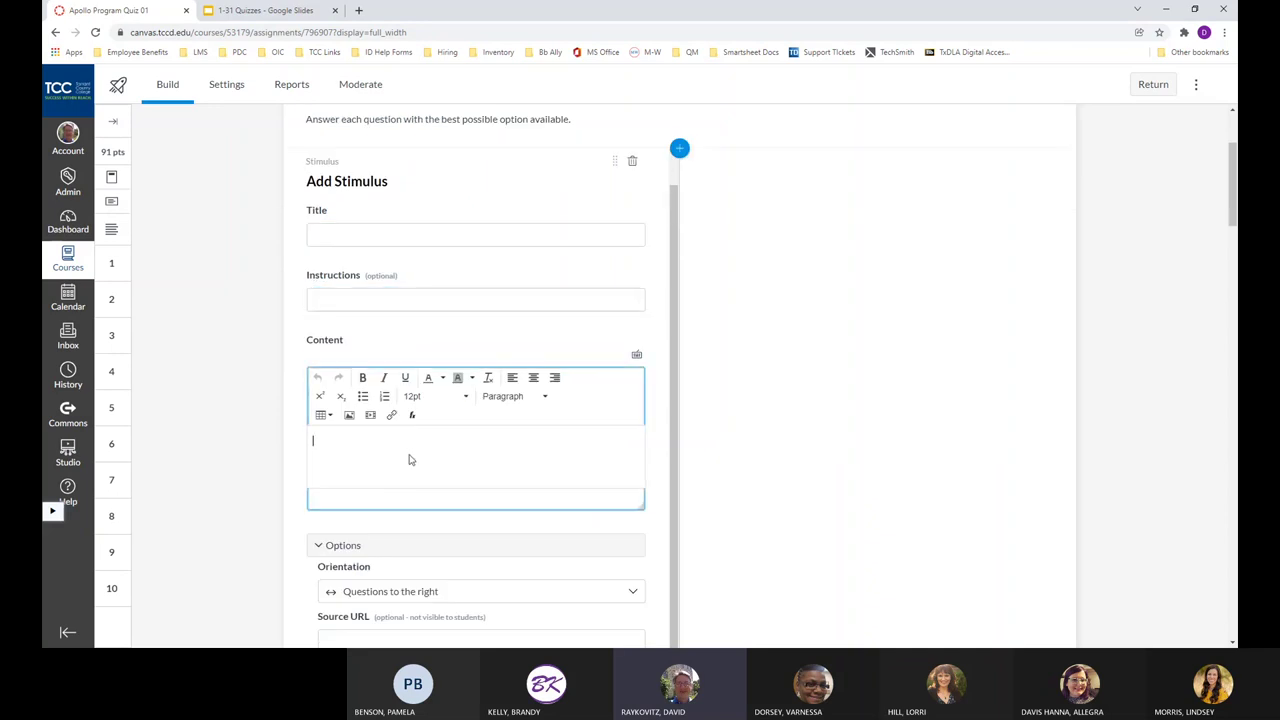
# Examine the stimulus's orientation, source URL and item banking options, and discard the stimulus.
pyautogui.scroll(-1, 437, 387)
pyautogui.scroll(-2, 437, 387)
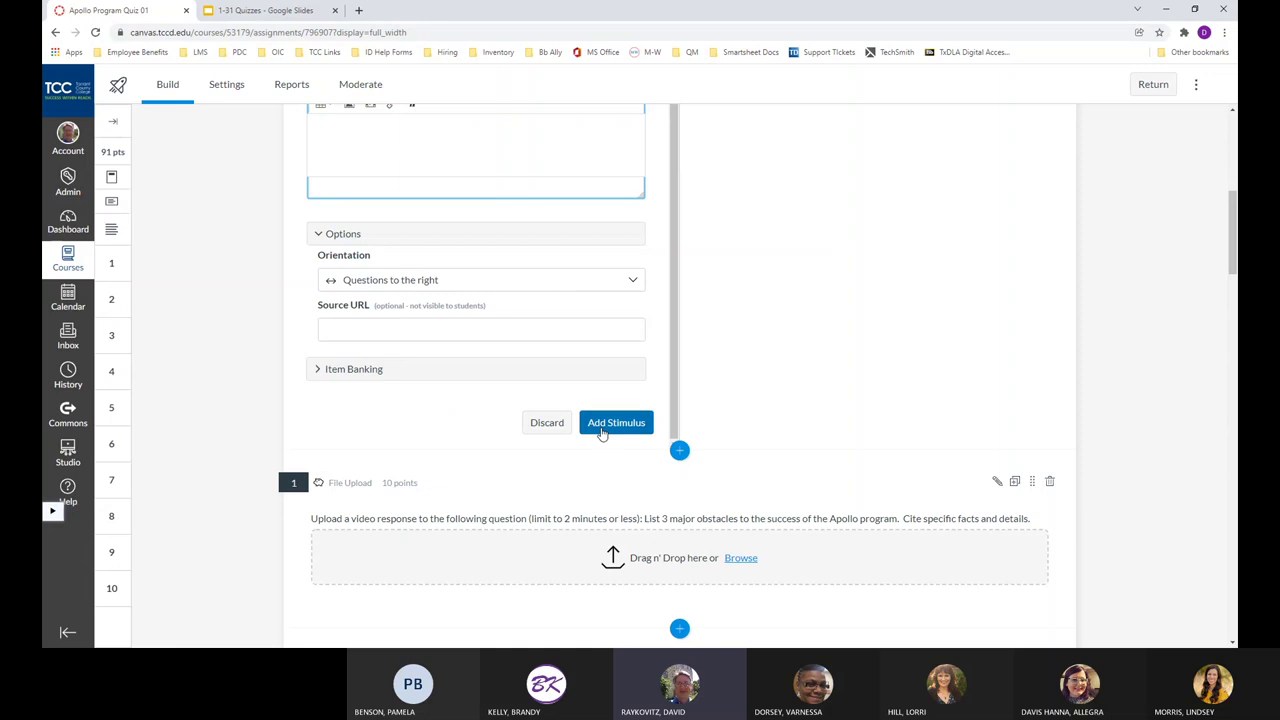
pyautogui.scroll(-1, 616, 432)
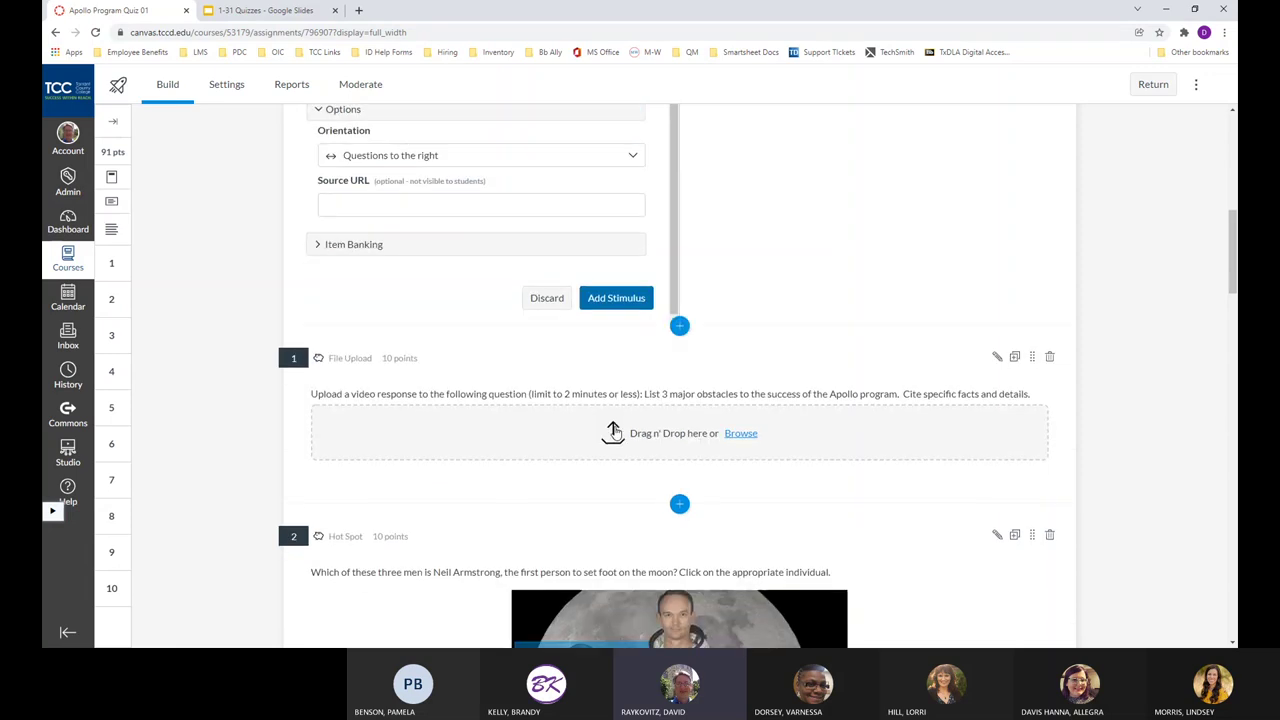
pyautogui.click(556, 306)
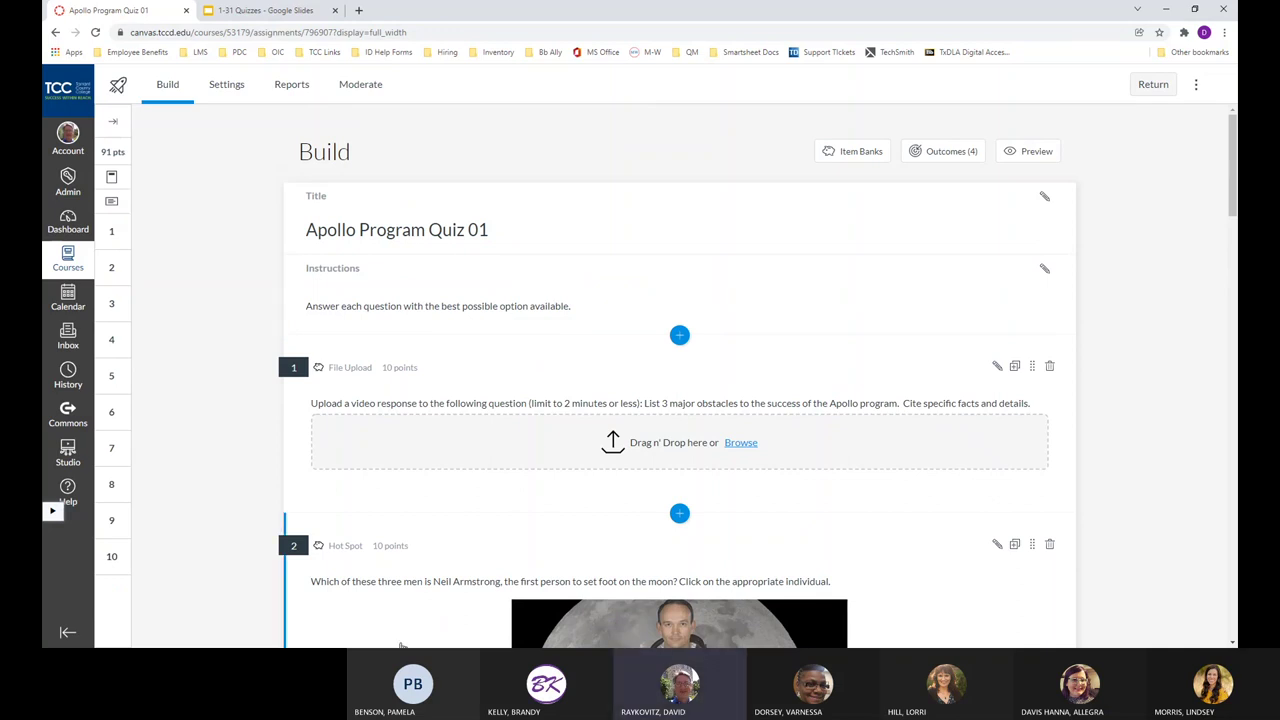
# Open a copy of the banked Hot Spot question 2 in the Apollo Test Bank, examine its editing options, and close the bank.
pyautogui.scroll(-5, 308, 472)
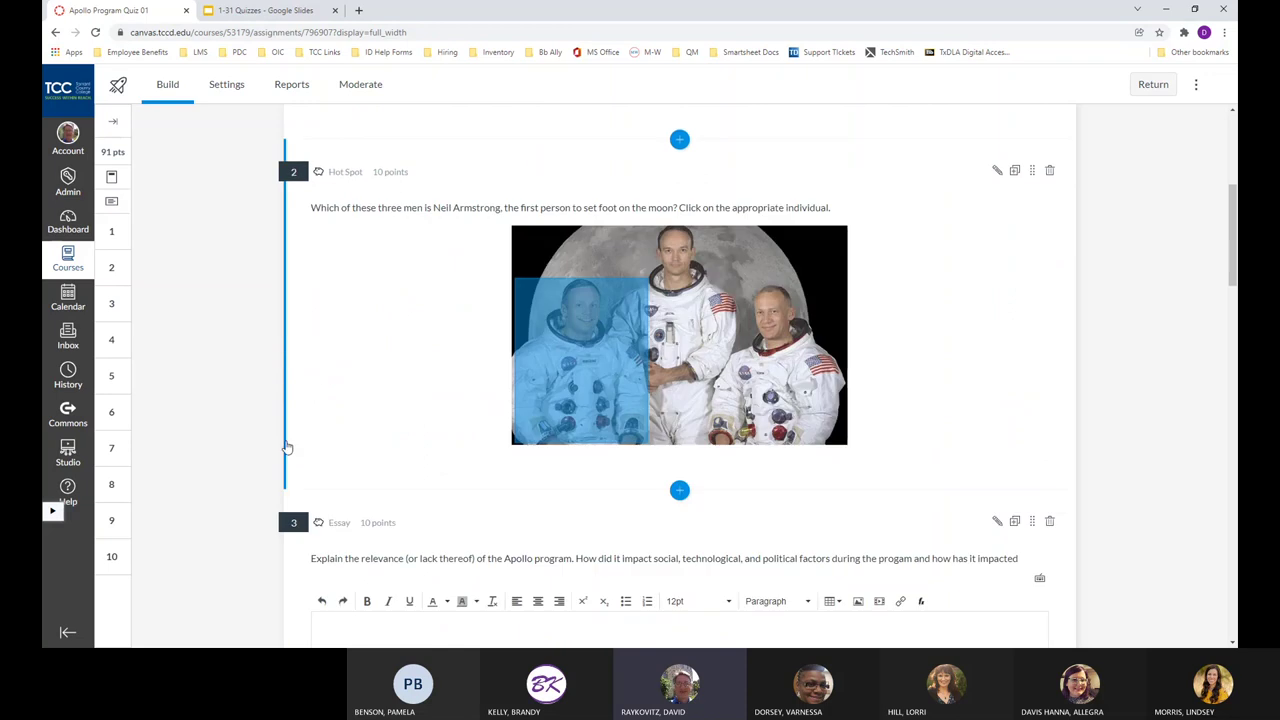
pyautogui.scroll(-4, 238, 409)
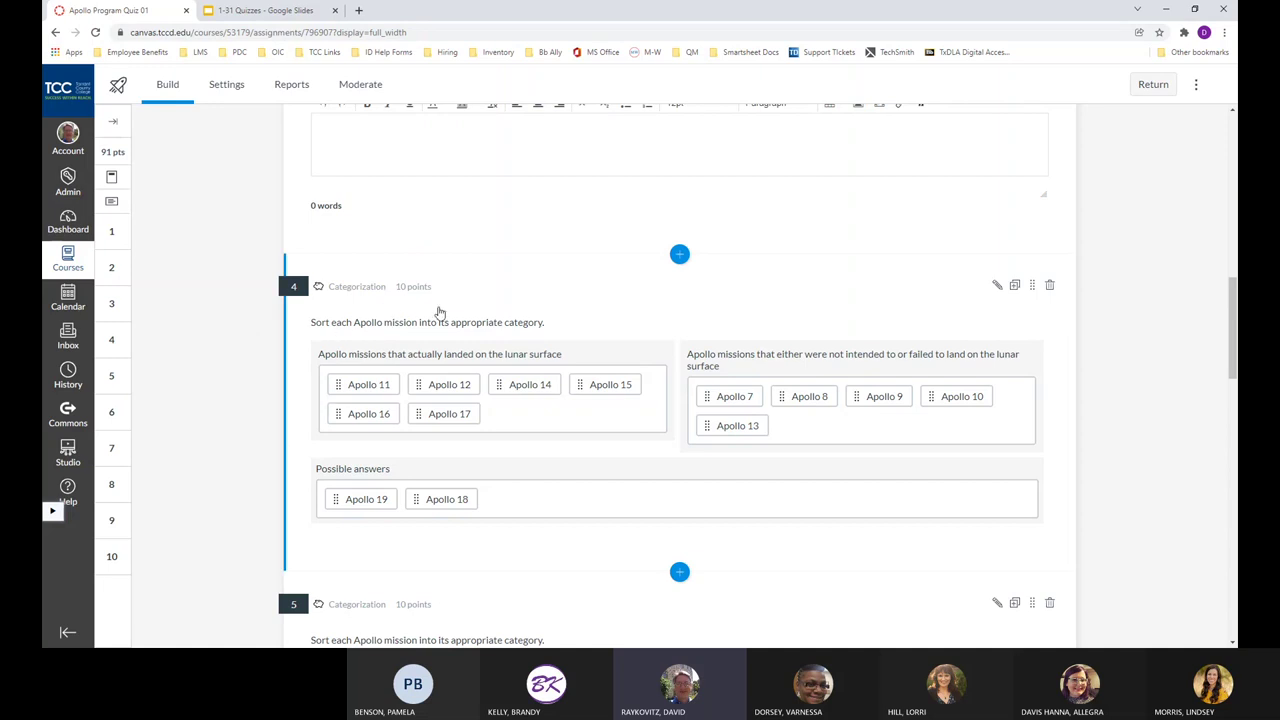
pyautogui.scroll(9, 440, 313)
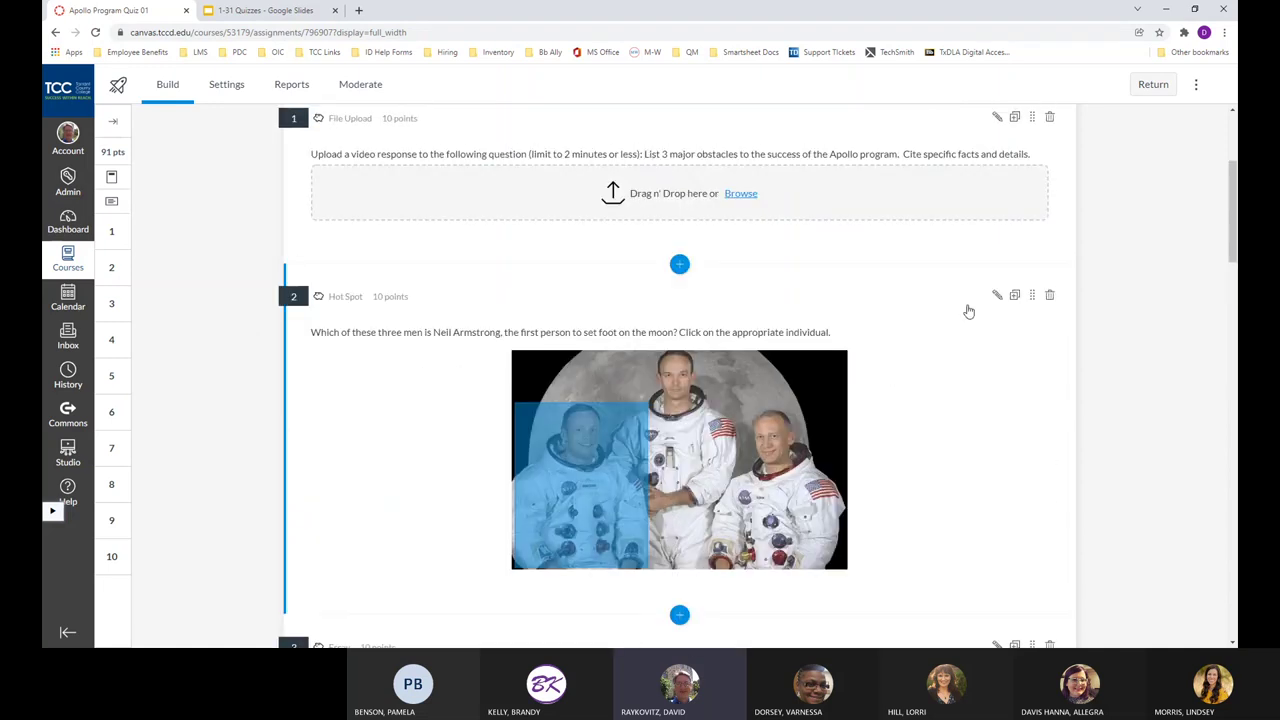
pyautogui.click(997, 295)
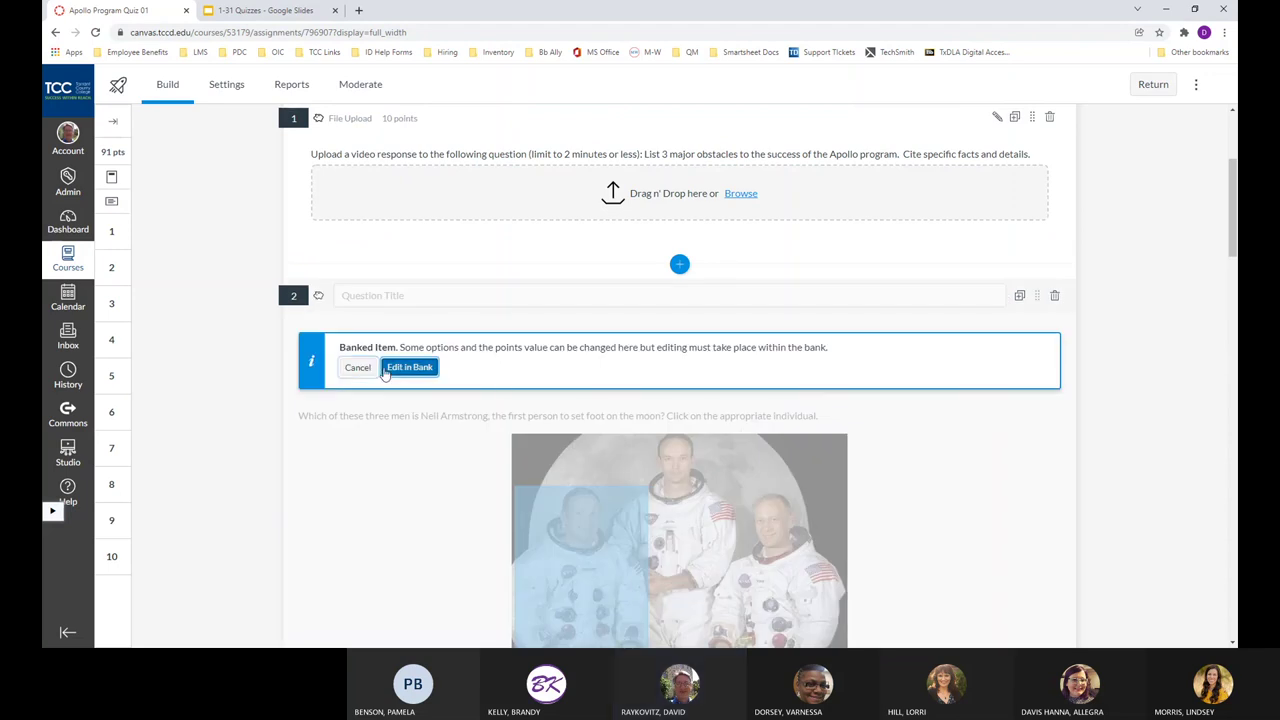
pyautogui.click(409, 367)
pyautogui.click(895, 196)
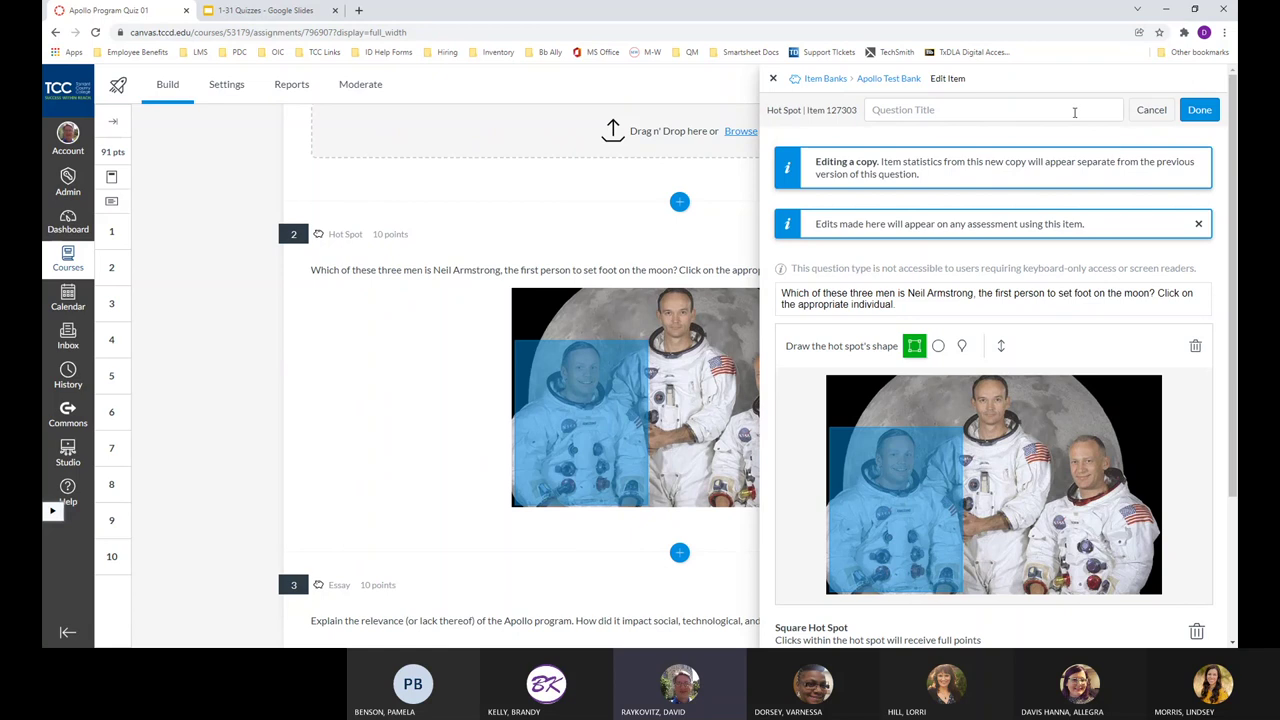
pyautogui.scroll(-2, 990, 345)
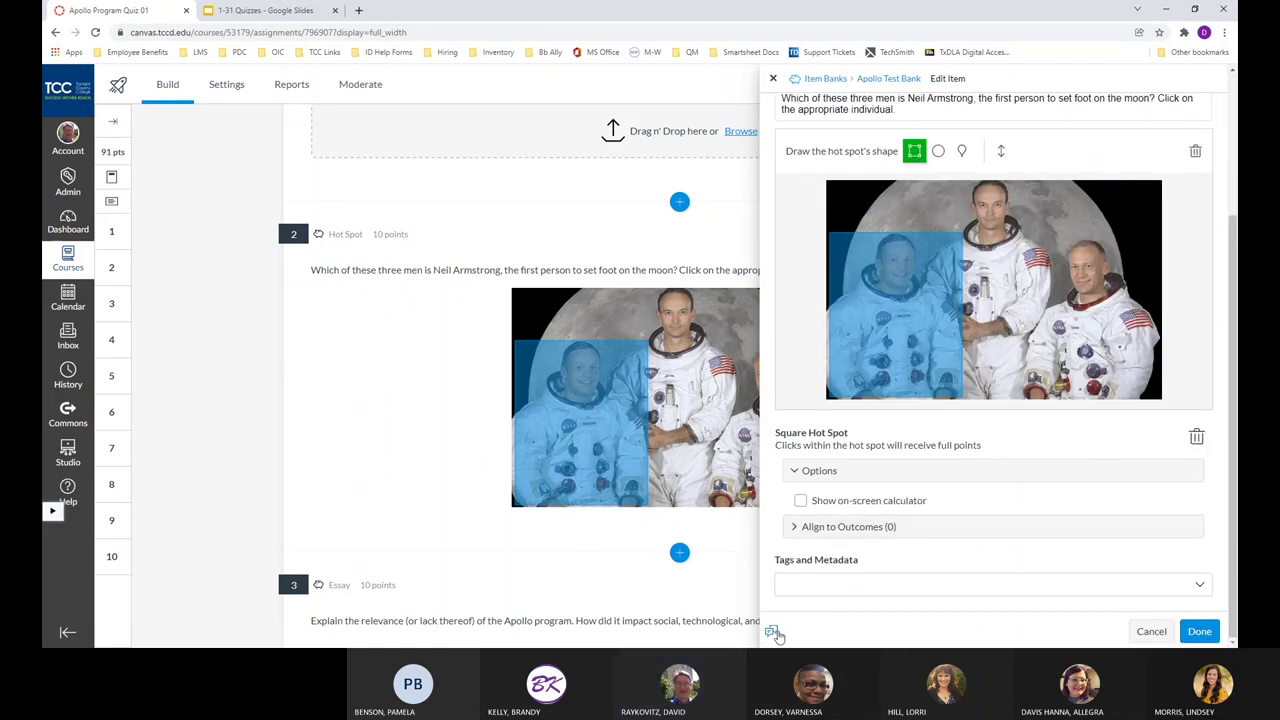
pyautogui.click(773, 80)
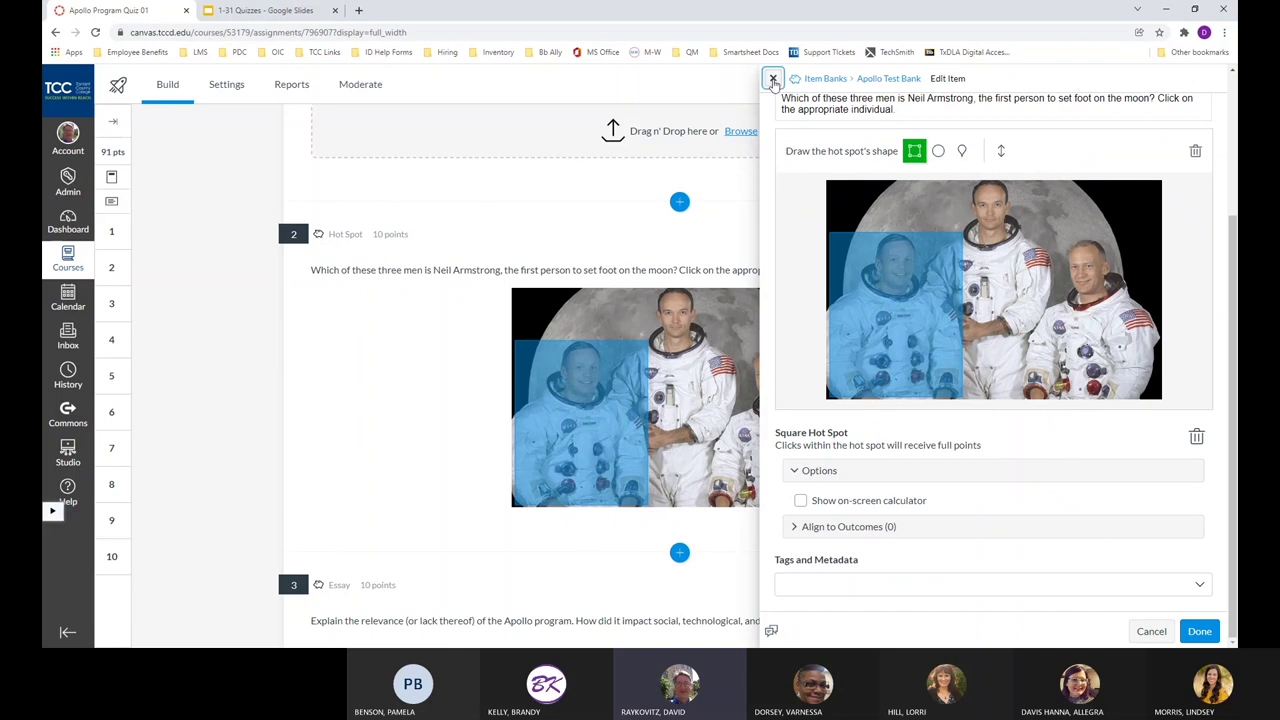
# Open a copy of the banked Multiple Choice question 6 in the Apollo Test Bank and examine its answers and options.
pyautogui.scroll(-10, 495, 380)
pyautogui.scroll(-8, 521, 363)
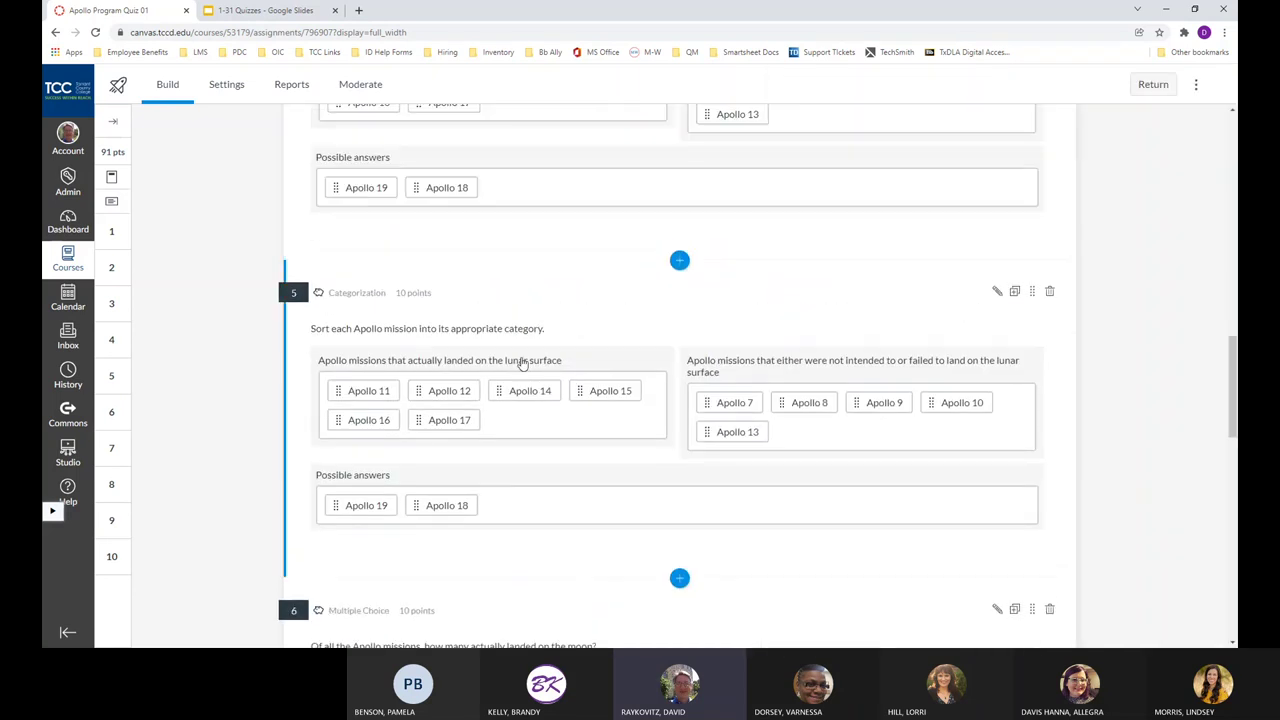
pyautogui.click(997, 173)
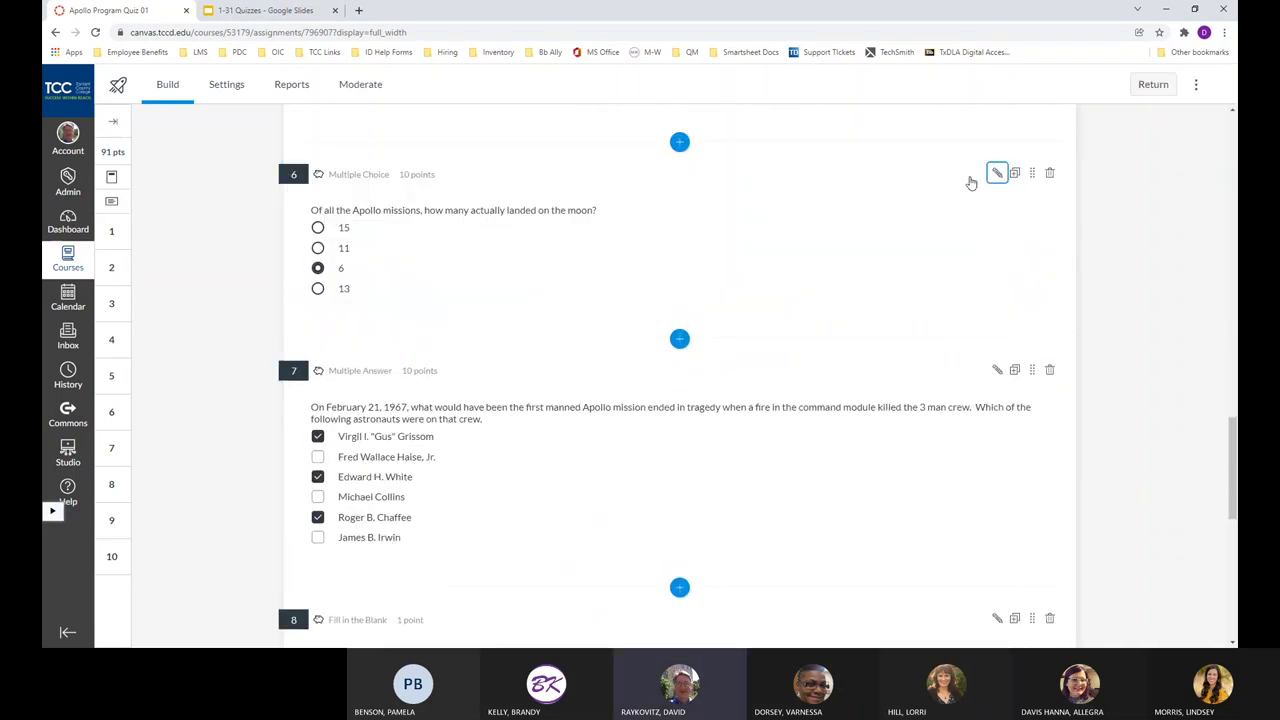
pyautogui.click(409, 245)
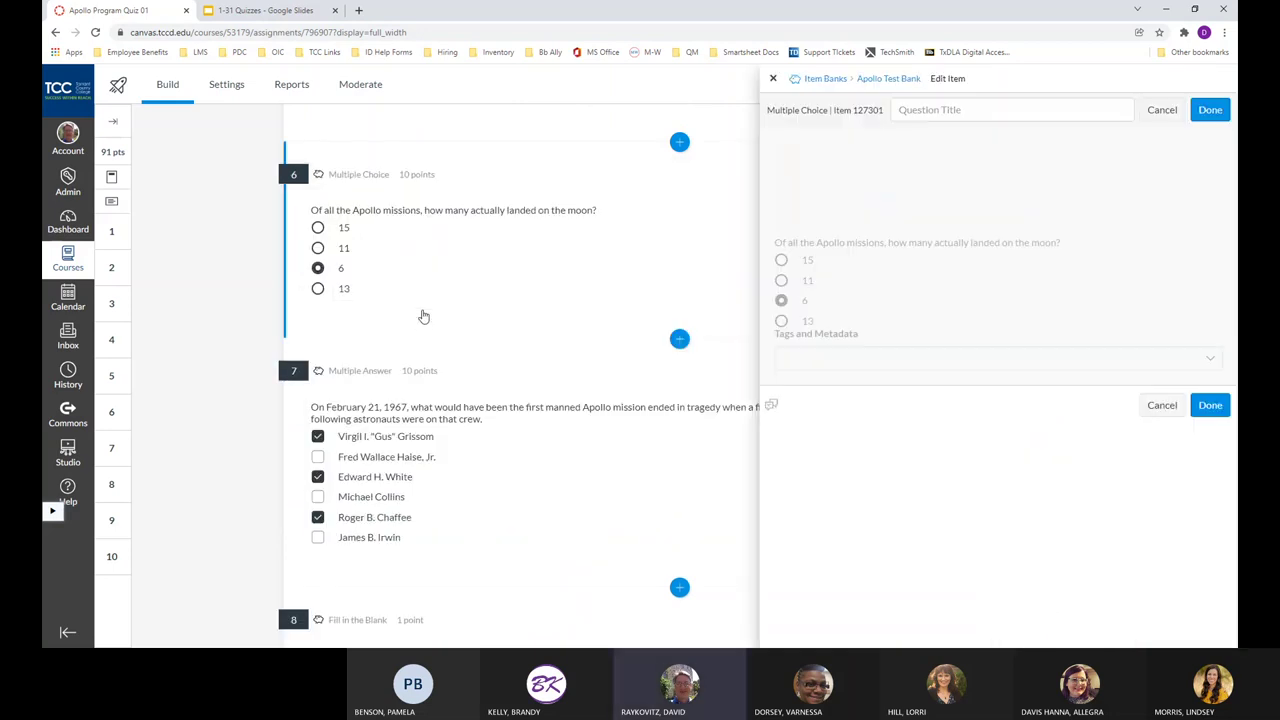
pyautogui.click(886, 192)
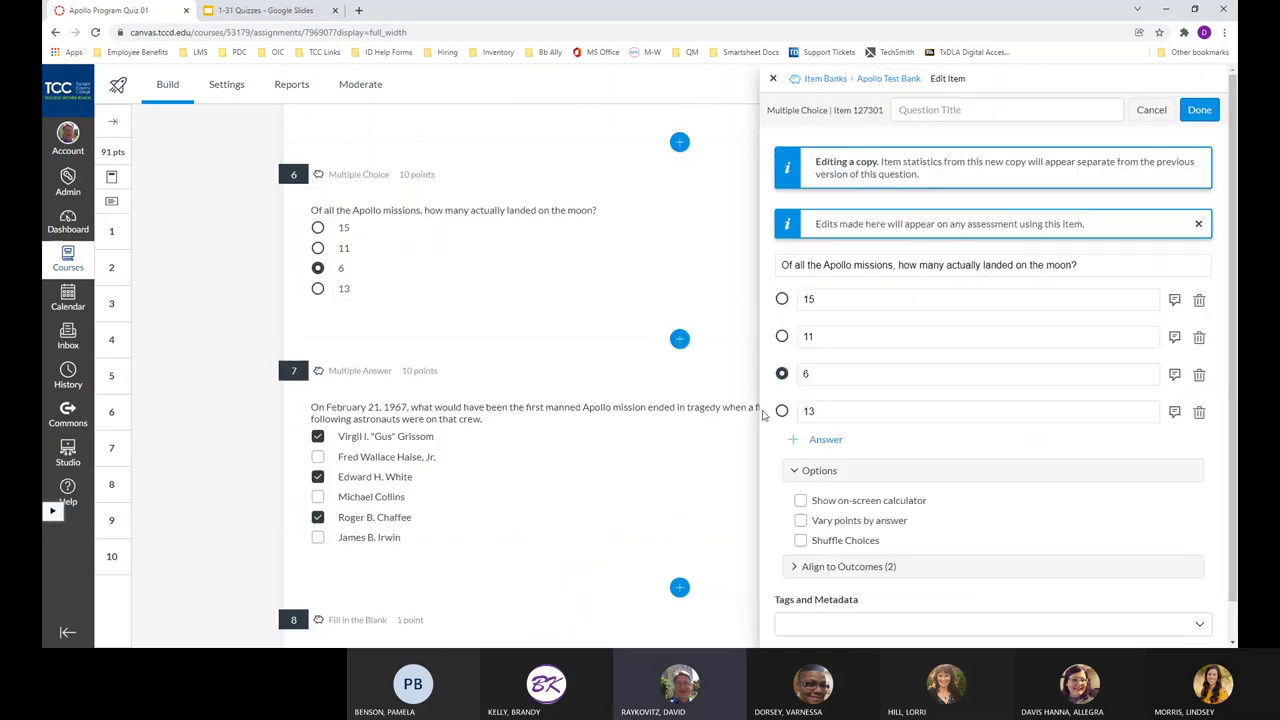
pyautogui.scroll(-1, 860, 390)
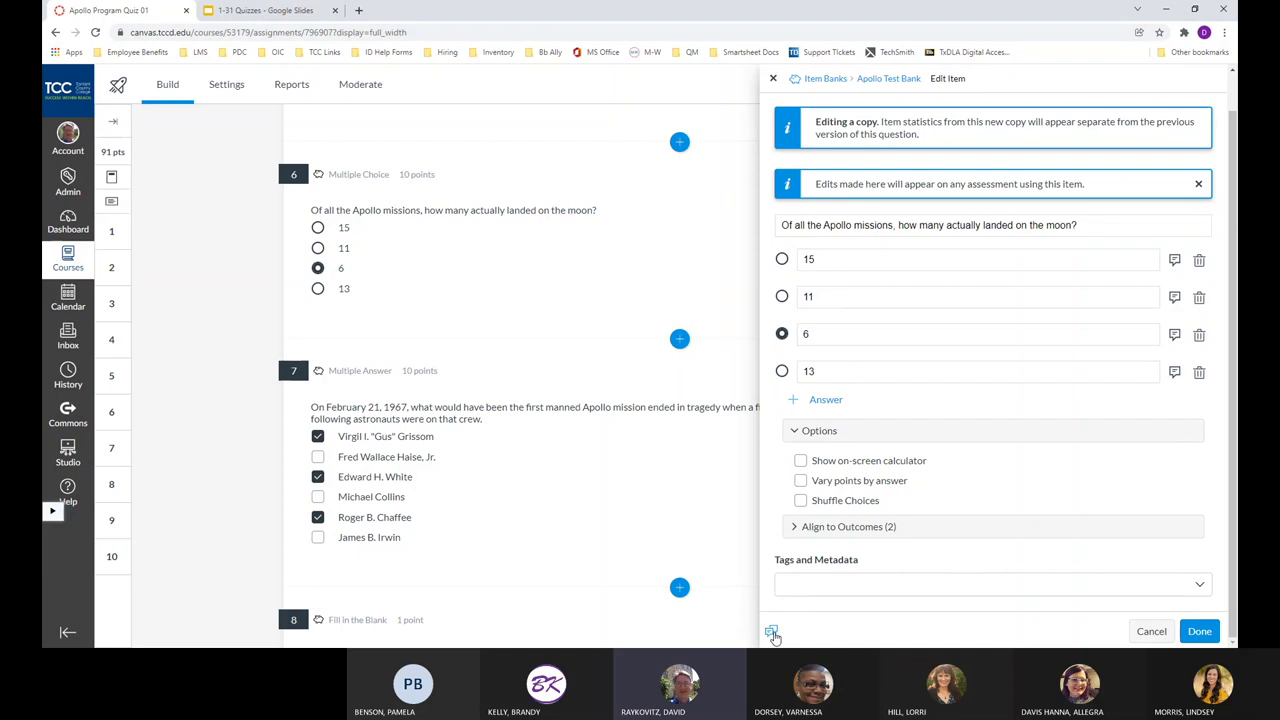
# Open the Multiple Choice item's student feedback, examine the correct, incorrect and general feedback fields, and cancel without entering any.
pyautogui.click(773, 634)
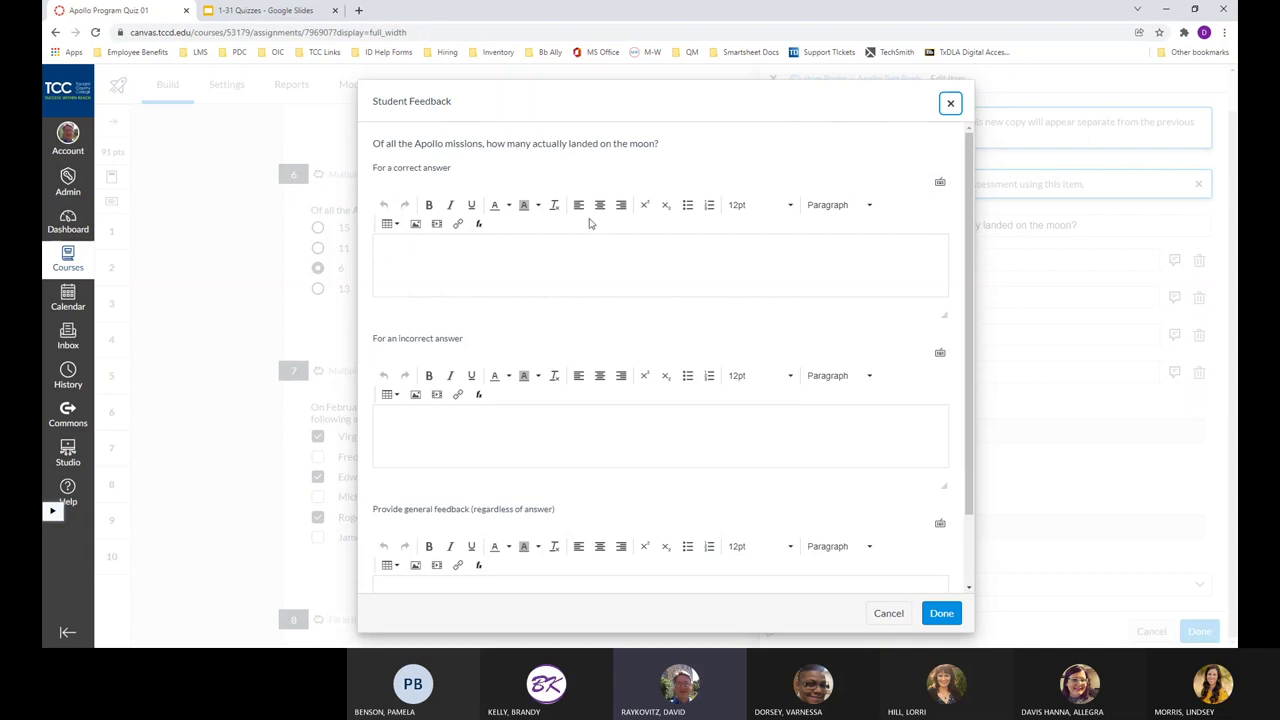
pyautogui.scroll(-1, 500, 143)
pyautogui.scroll(1, 503, 170)
pyautogui.click(478, 271)
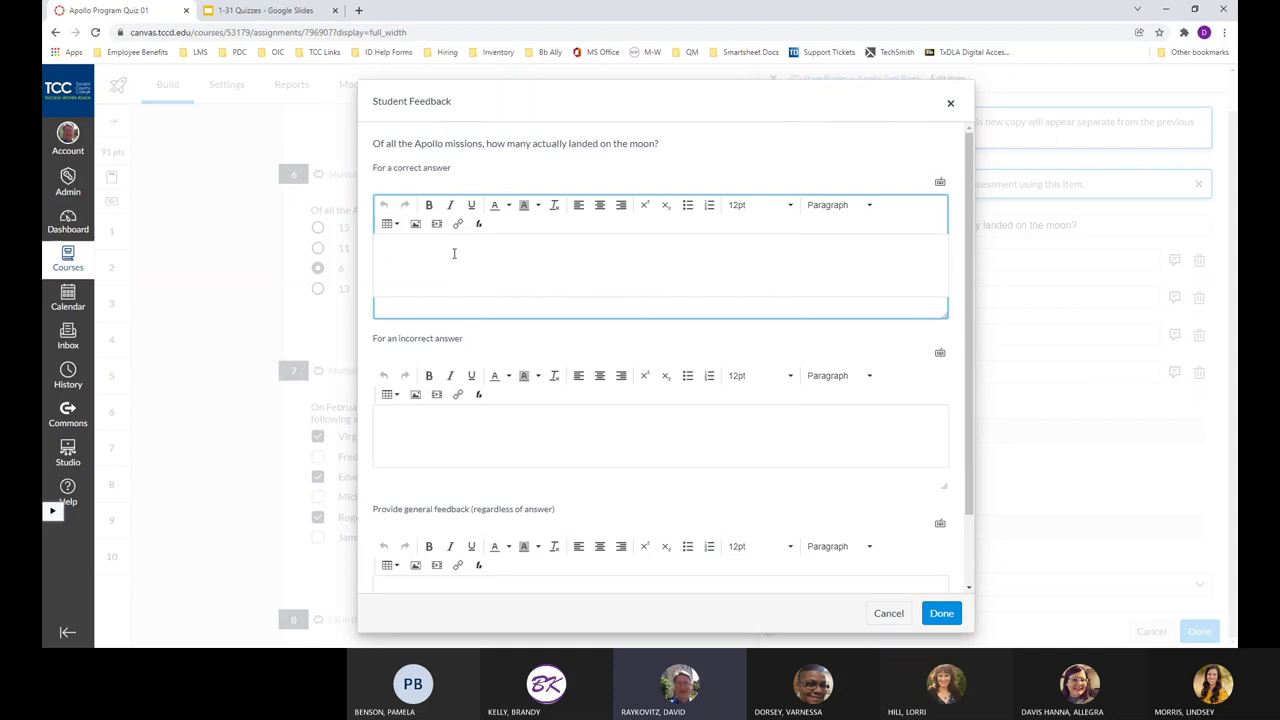
pyautogui.scroll(-1, 451, 263)
pyautogui.scroll(-1, 451, 262)
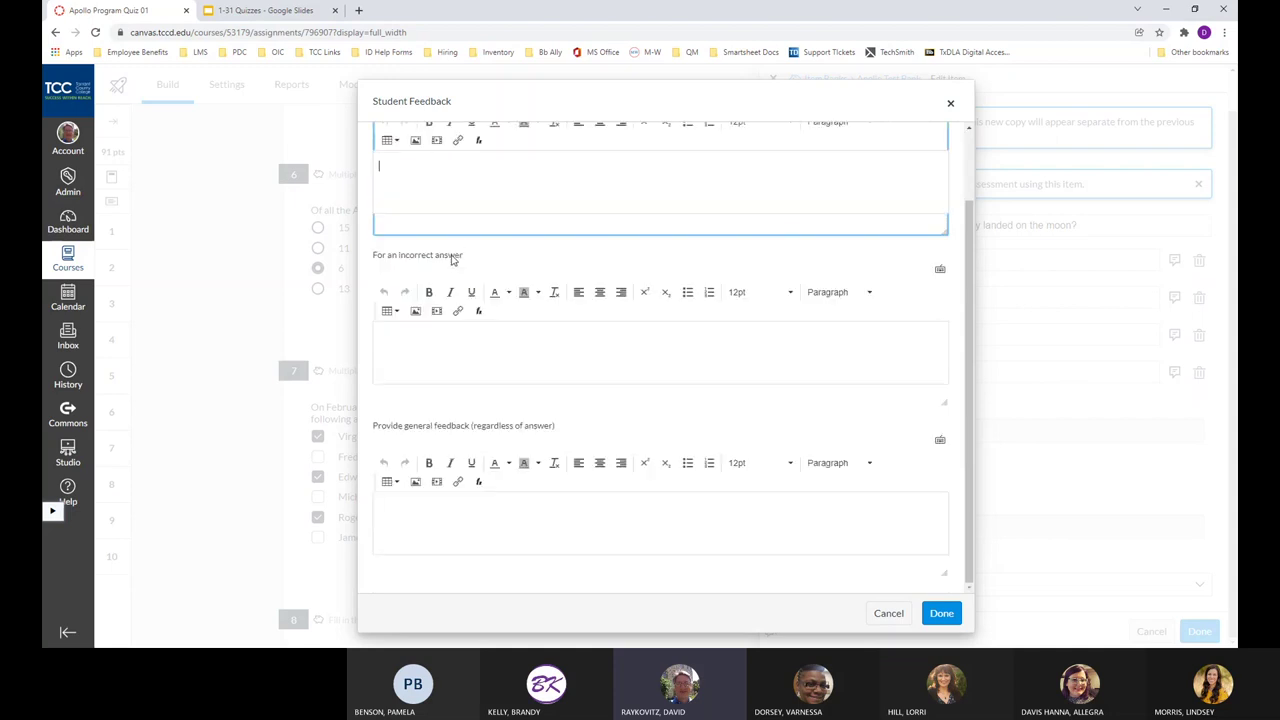
pyautogui.click(443, 370)
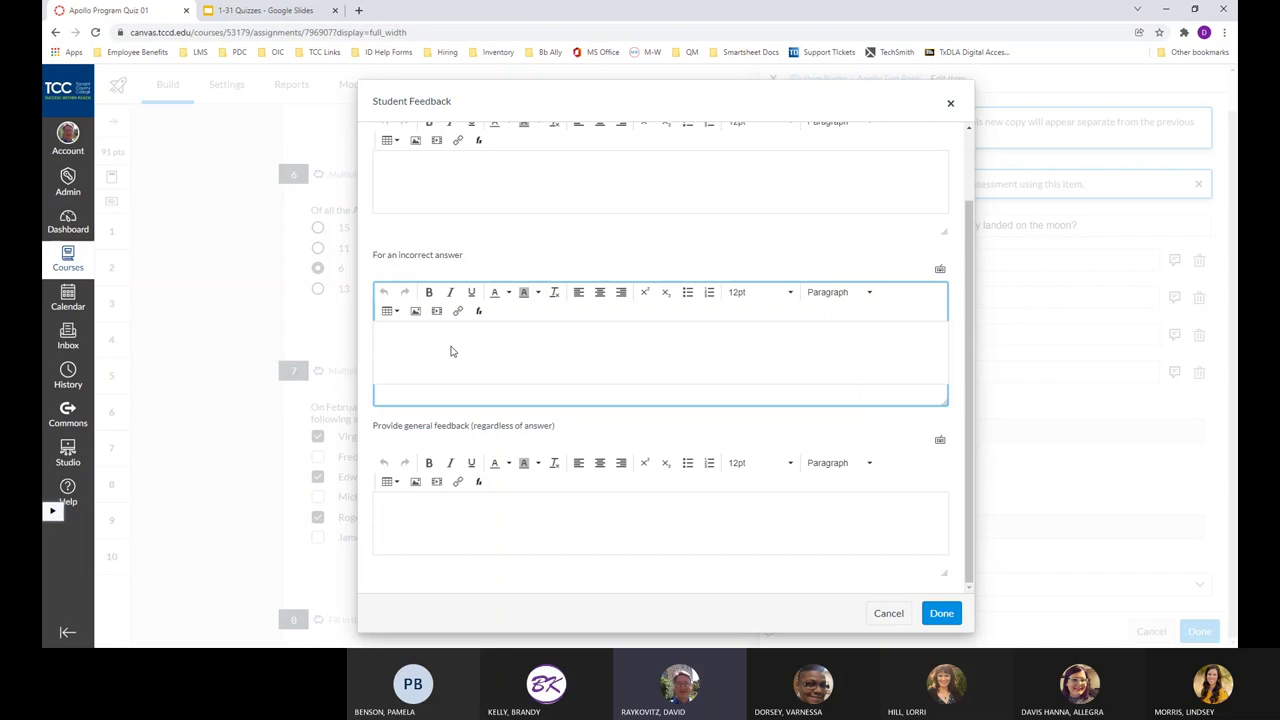
pyautogui.click(440, 533)
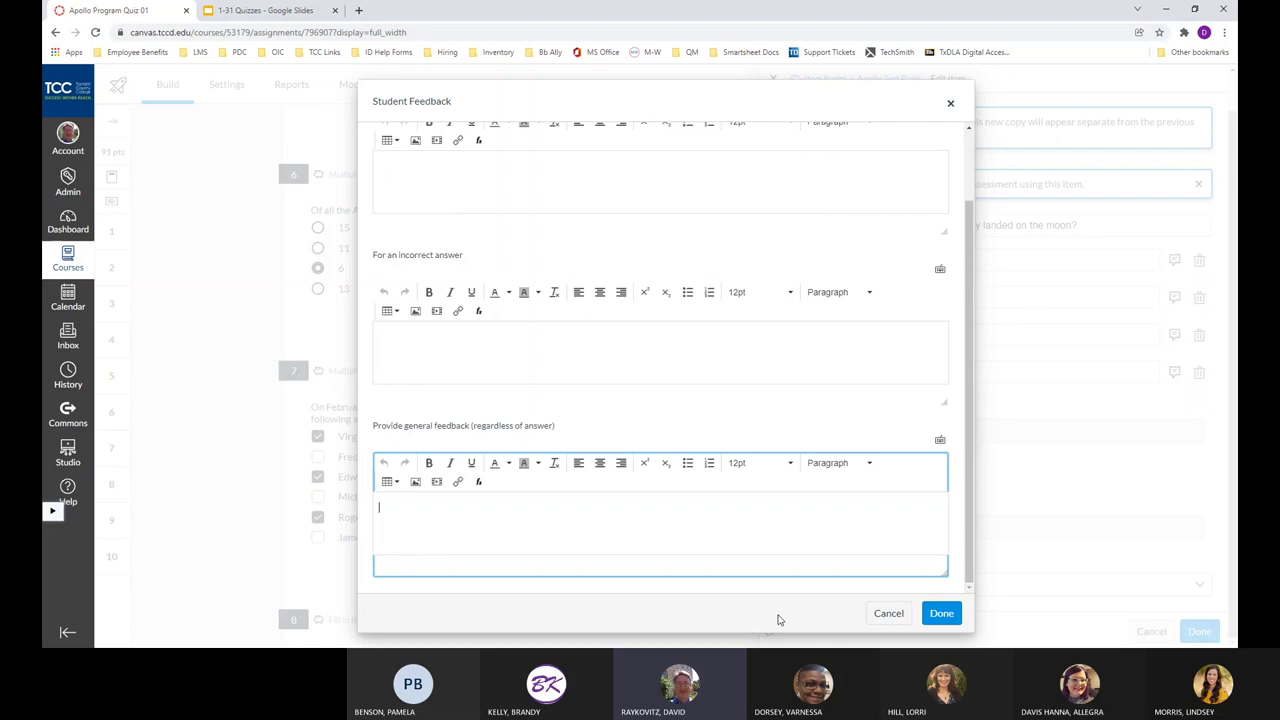
pyautogui.click(885, 615)
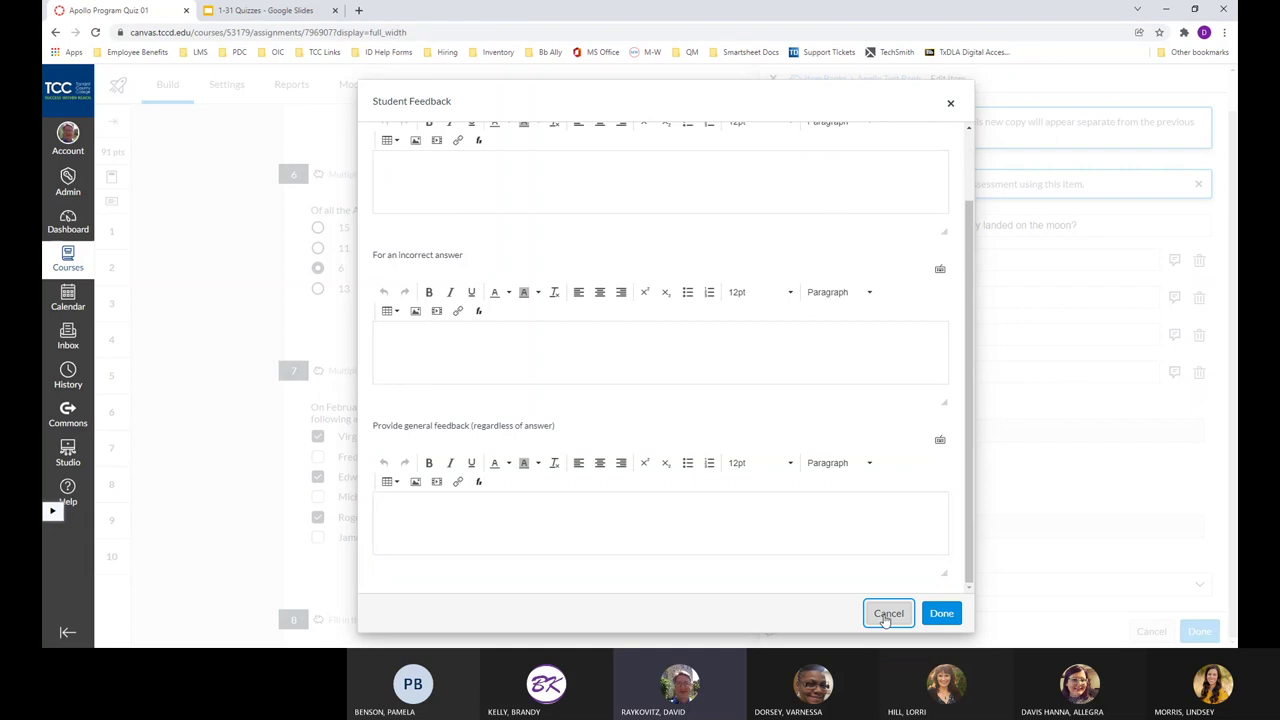
pyautogui.click(885, 617)
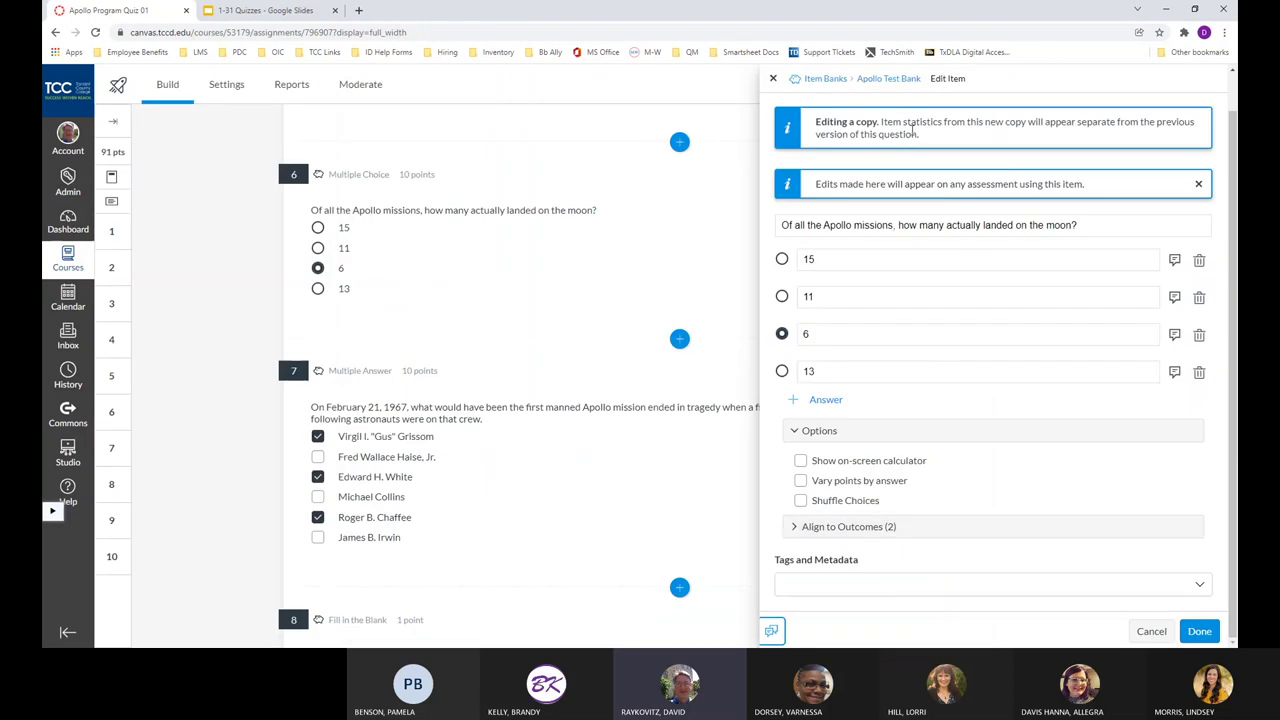
# Close the Multiple Choice item without saving, leave Apollo Program Quiz 01, and open Apollo Program Quiz 02 from the quiz list.
pyautogui.click(773, 78)
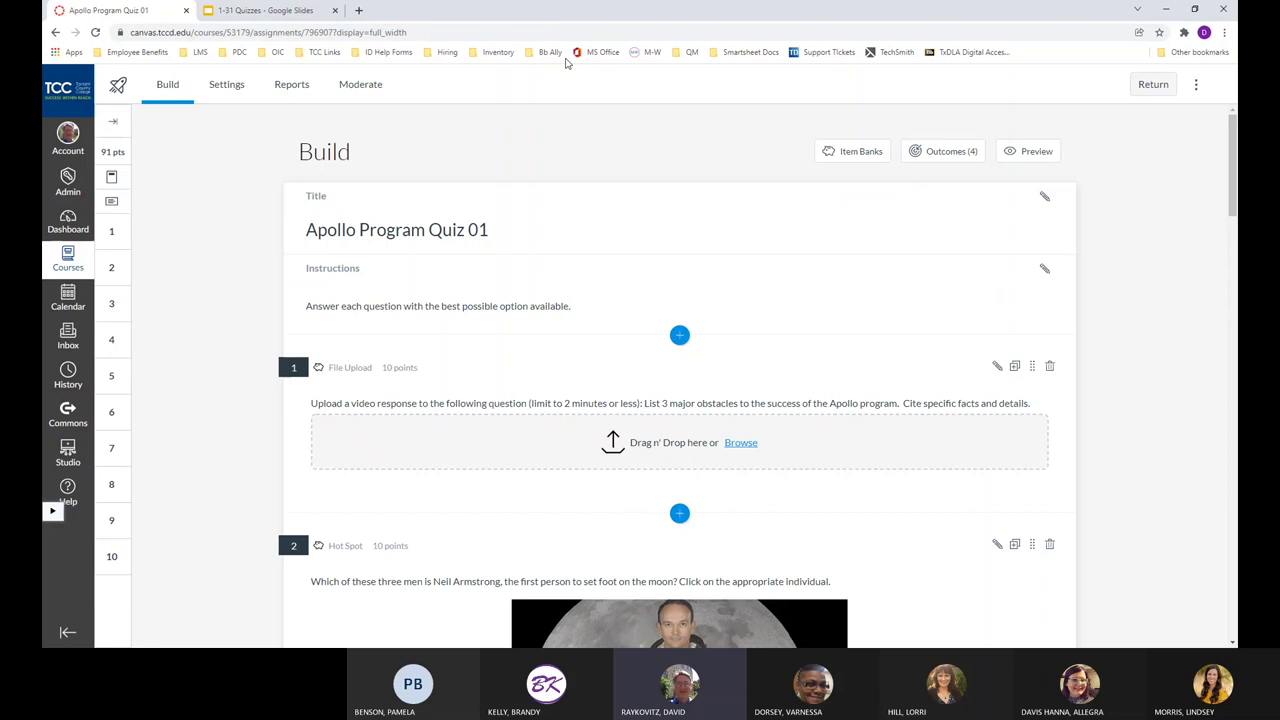
pyautogui.click(1153, 84)
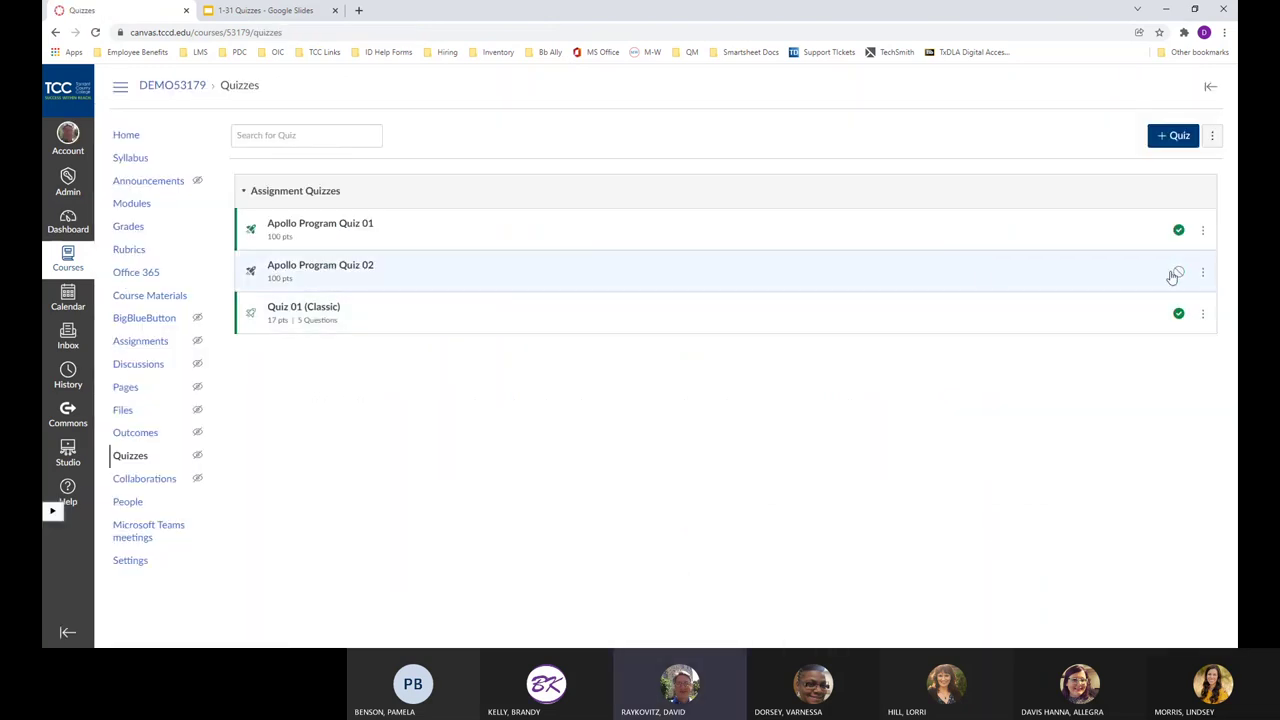
pyautogui.click(362, 266)
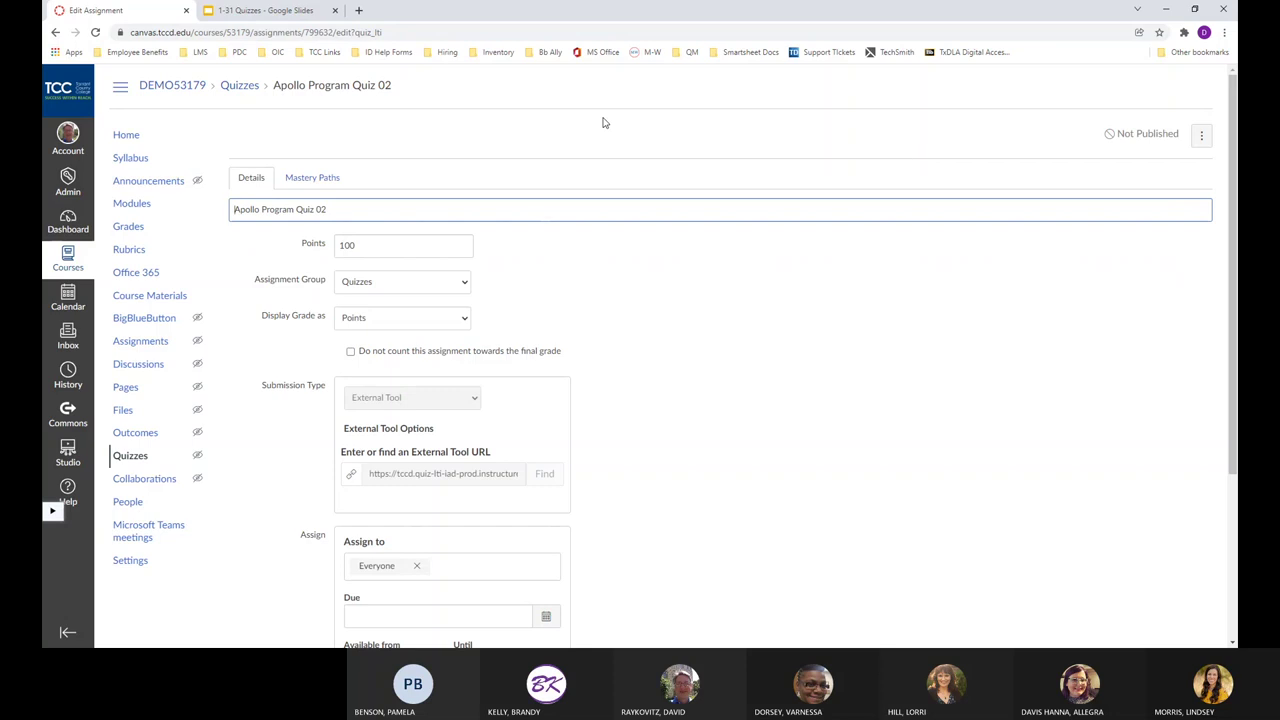
# Examine the extra actions and the points, grading, submission type, assignment dates and rubric details of Apollo Program Quiz 02.
pyautogui.click(1203, 136)
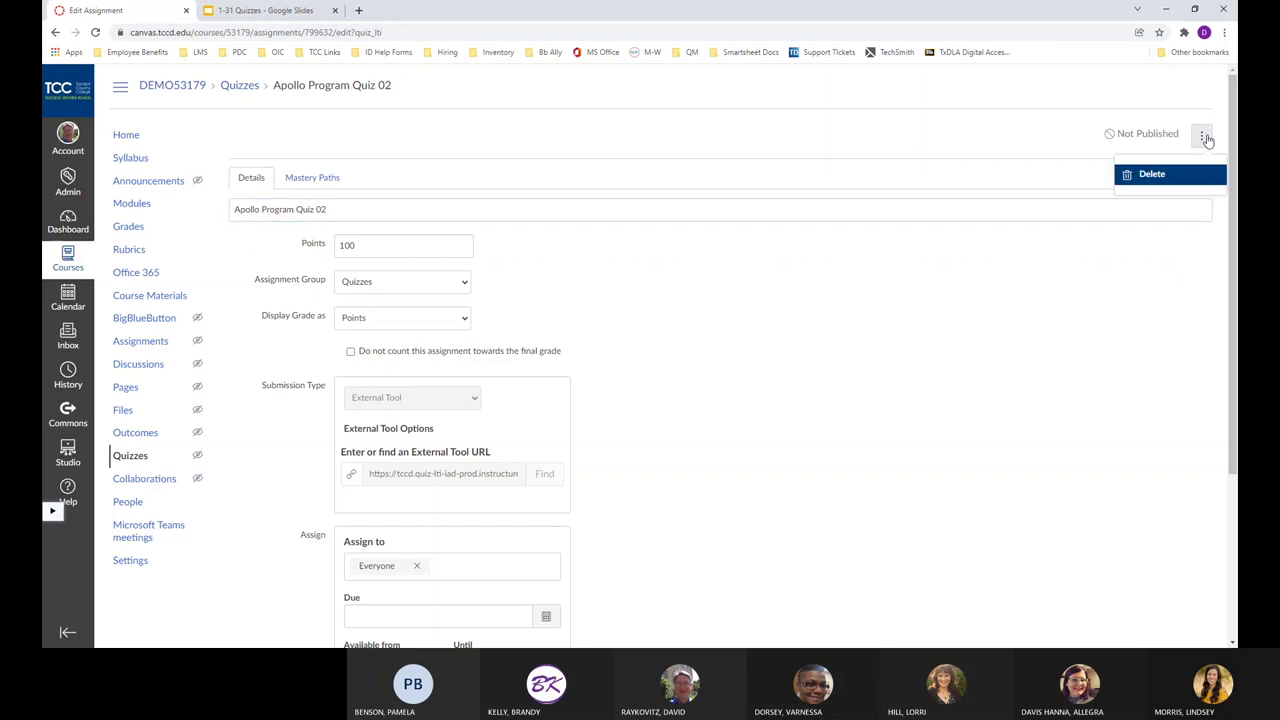
pyautogui.click(1204, 138)
pyautogui.scroll(-3, 746, 134)
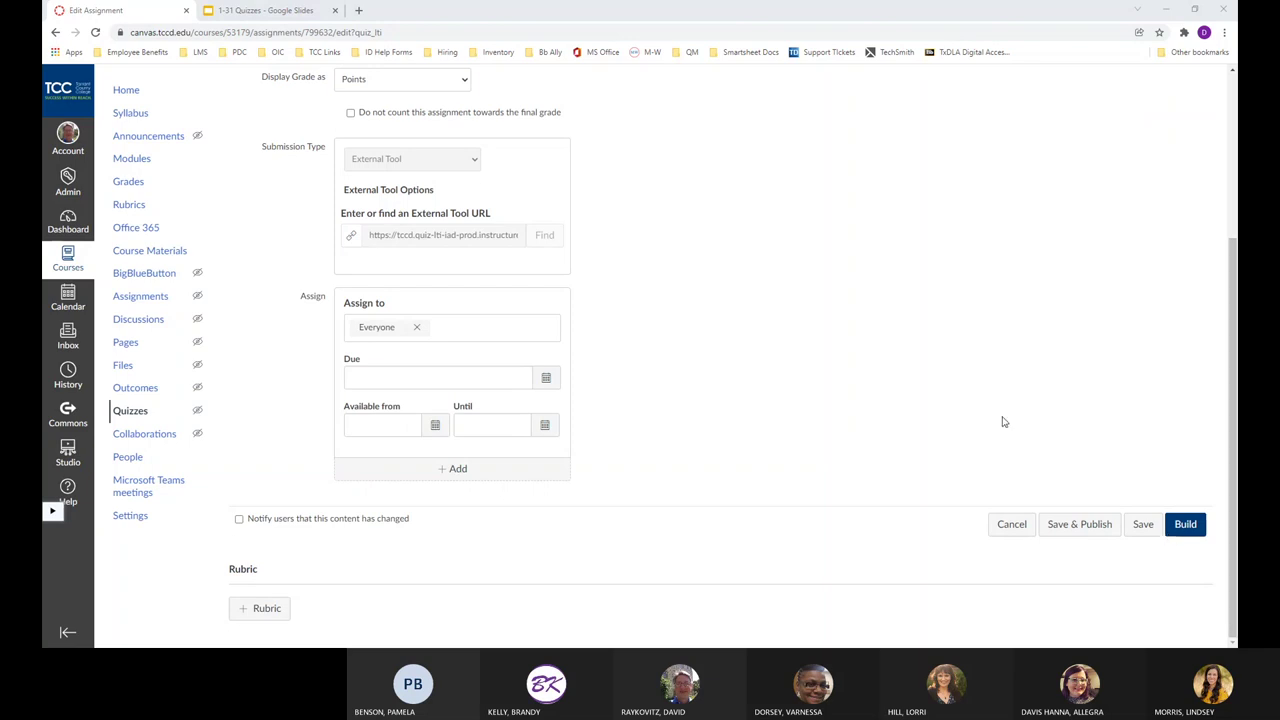
pyautogui.scroll(2, 1008, 424)
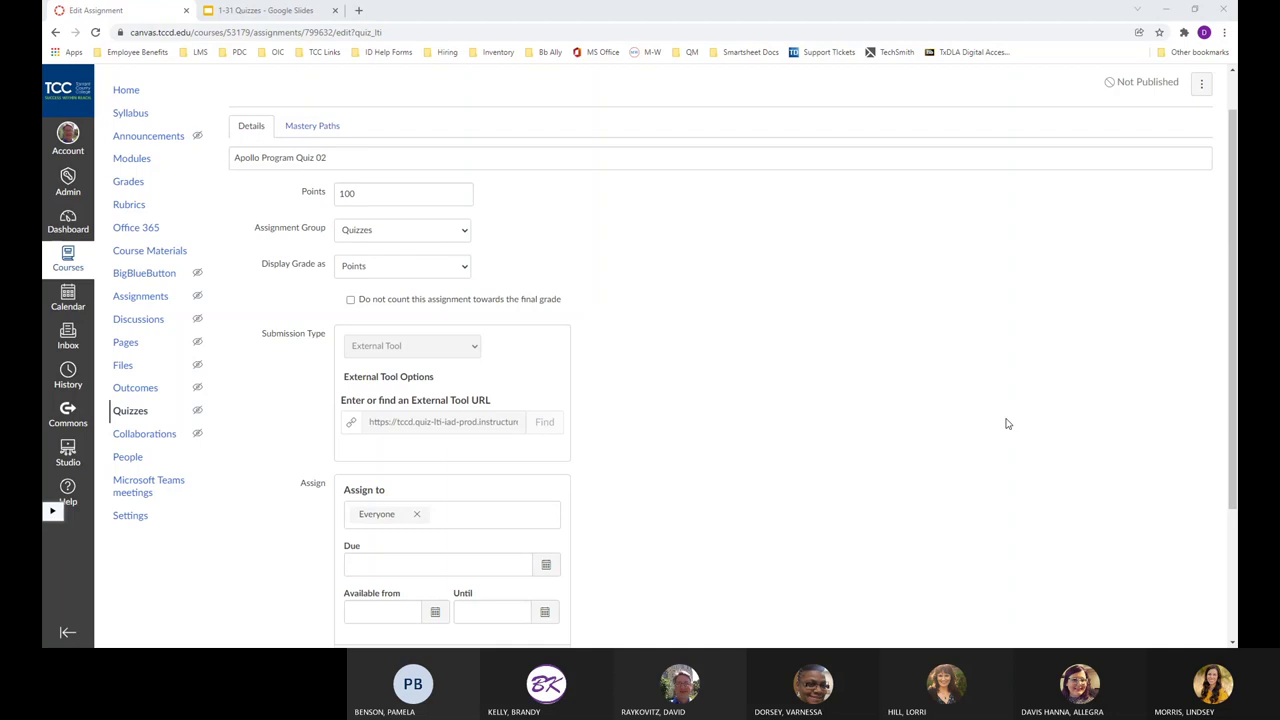
pyautogui.scroll(-2, 1008, 424)
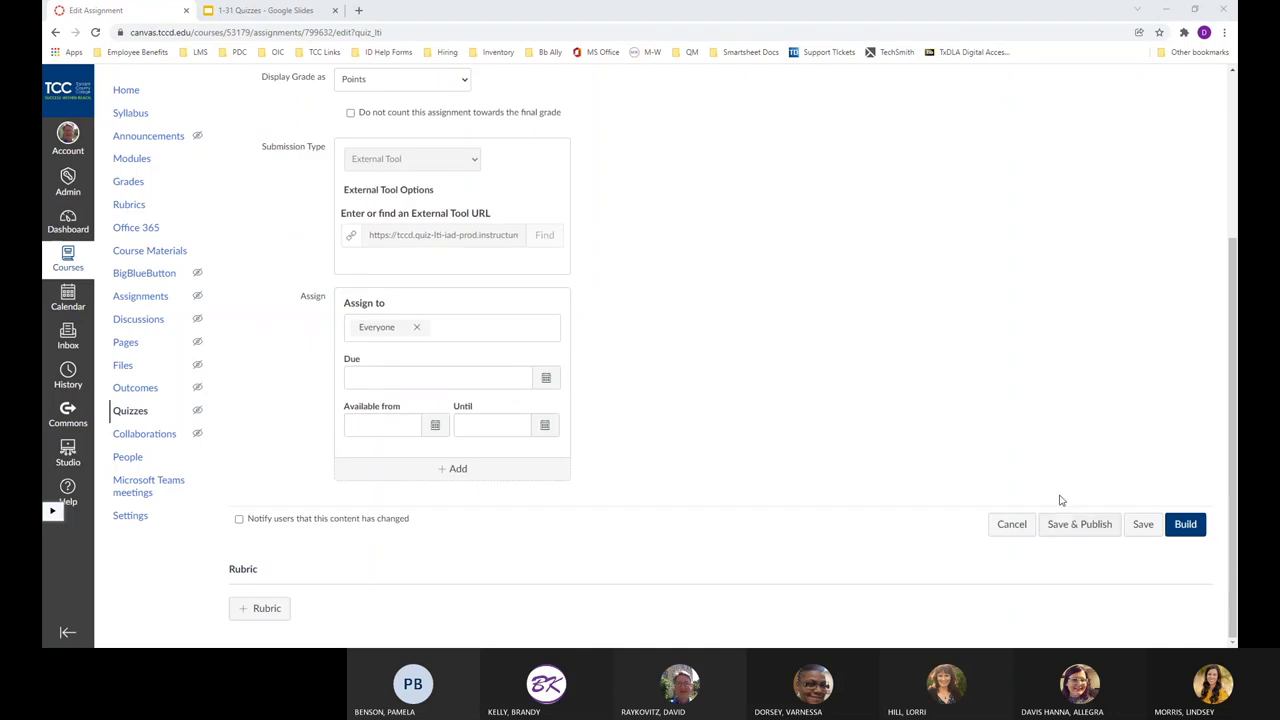
# Look at the questions and settings of Apollo Program Quiz 02 in the quiz builder, and return to the quiz list.
pyautogui.click(1176, 531)
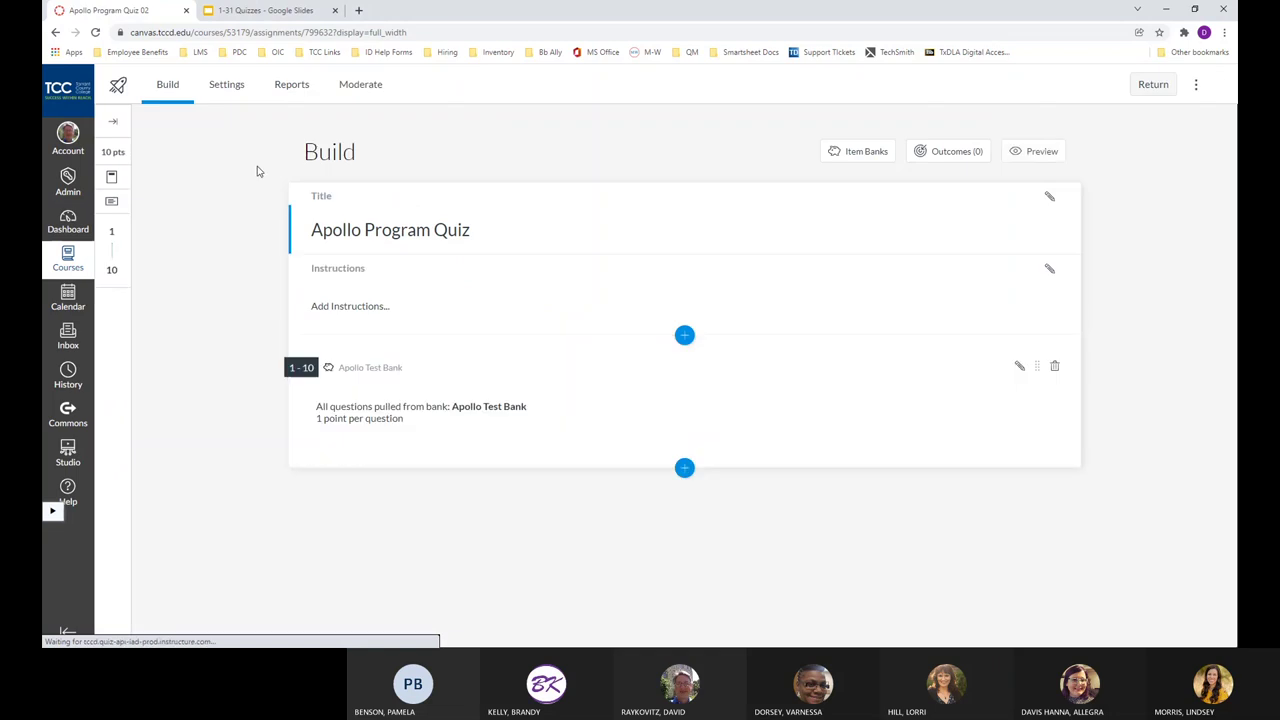
pyautogui.click(232, 85)
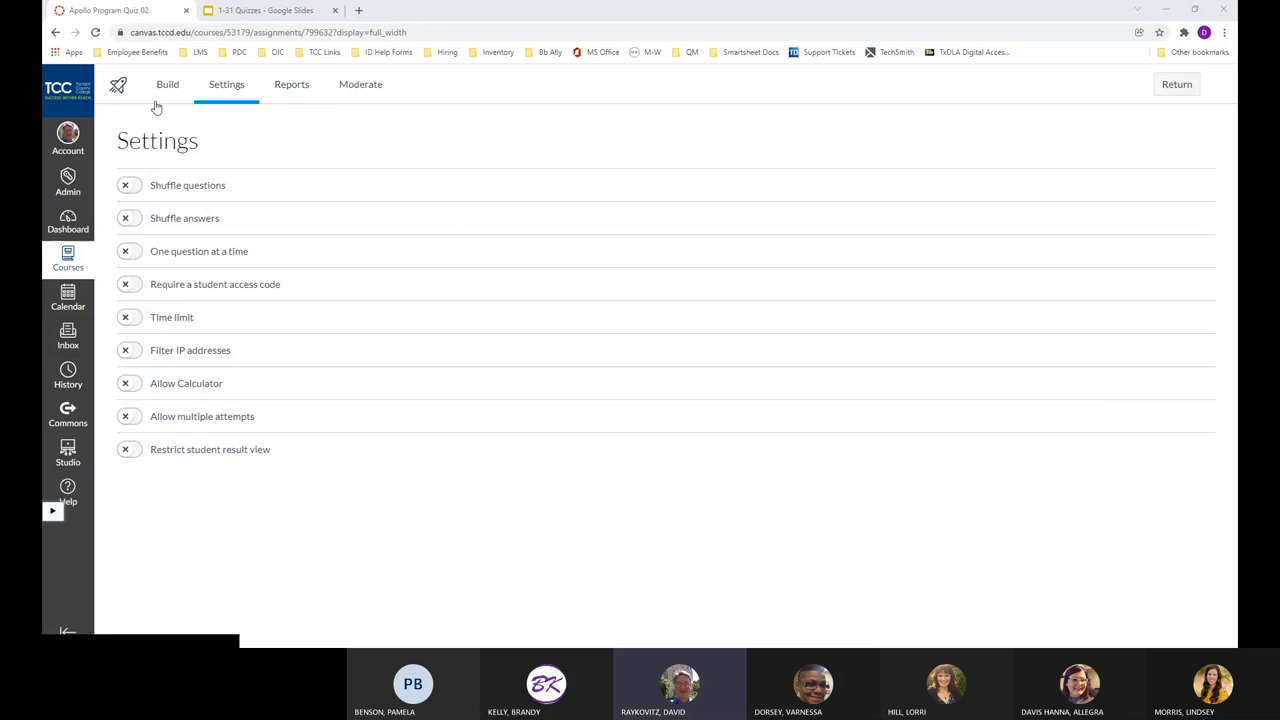
pyautogui.click(1155, 88)
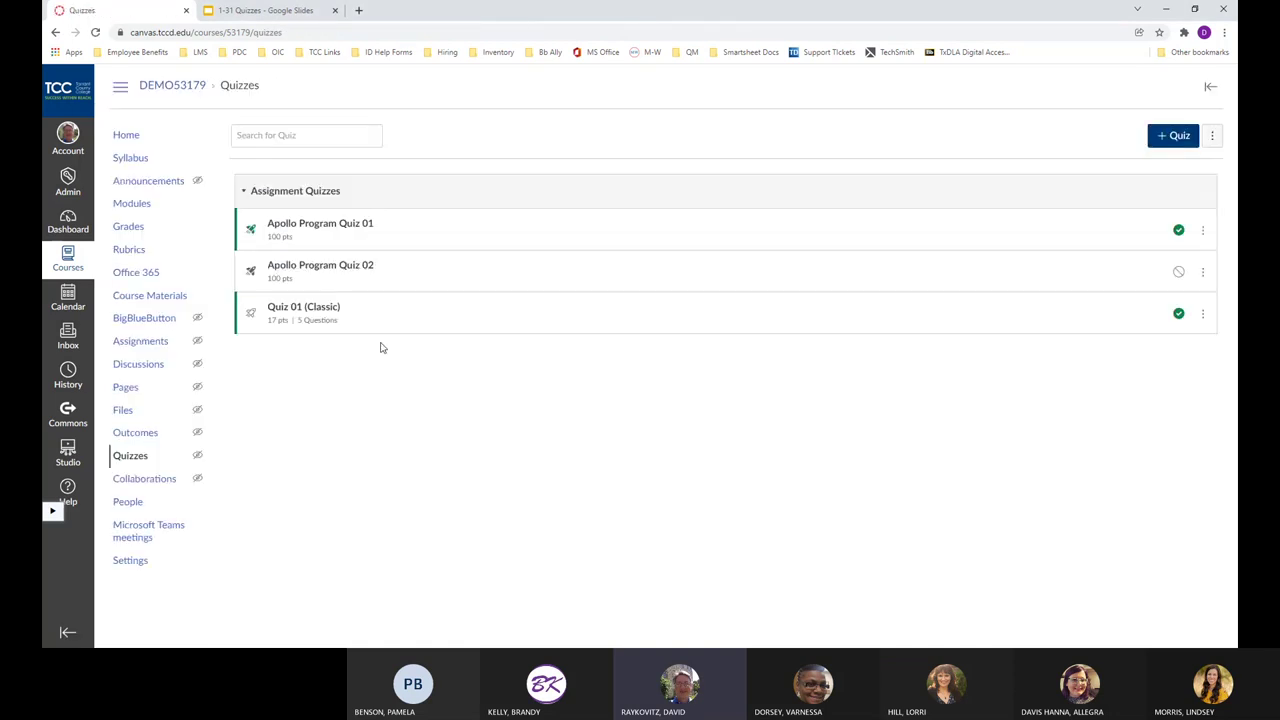
# Reopen Apollo Program Quiz 02 in the quiz builder and display its quiz settings.
pyautogui.click(347, 268)
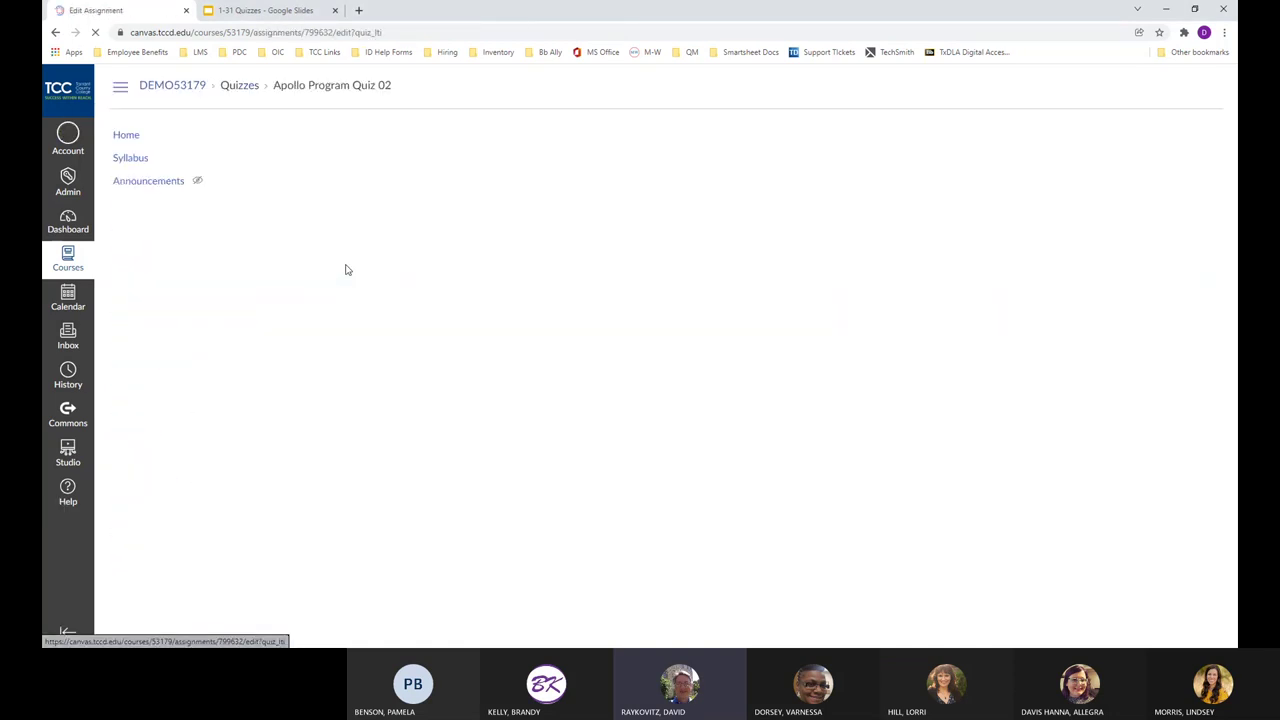
pyautogui.scroll(-3, 785, 345)
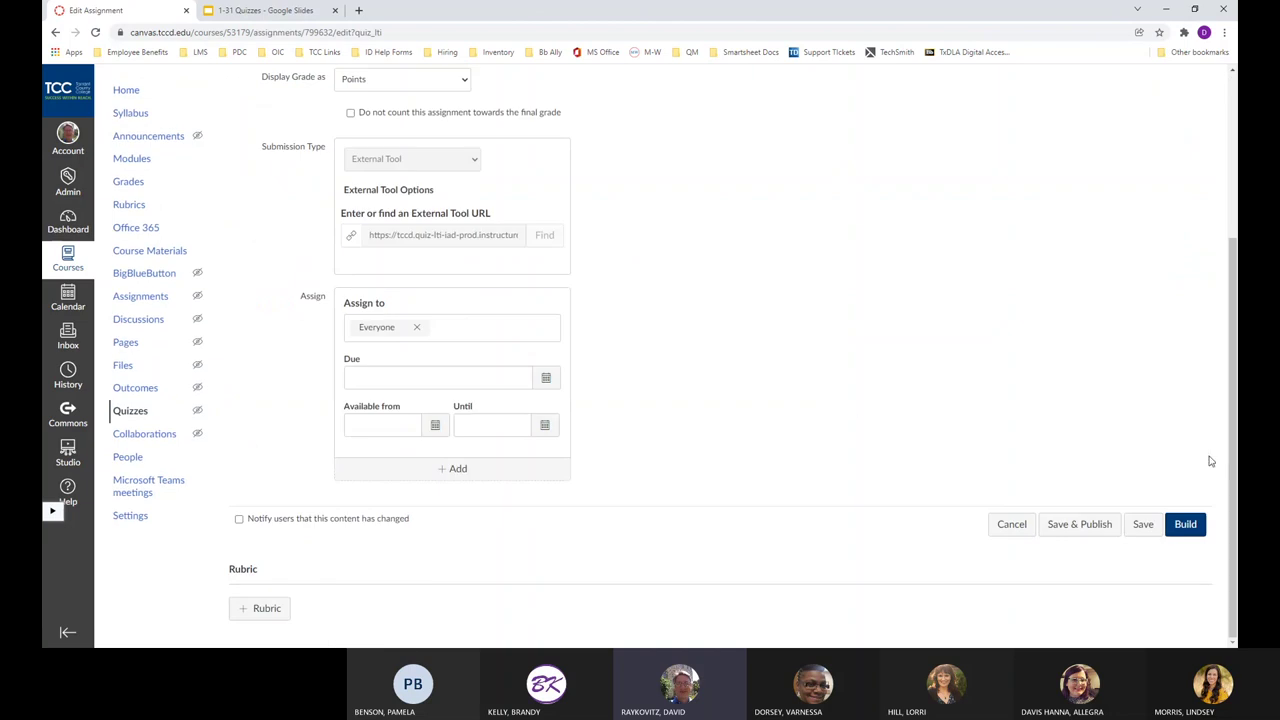
pyautogui.click(1185, 526)
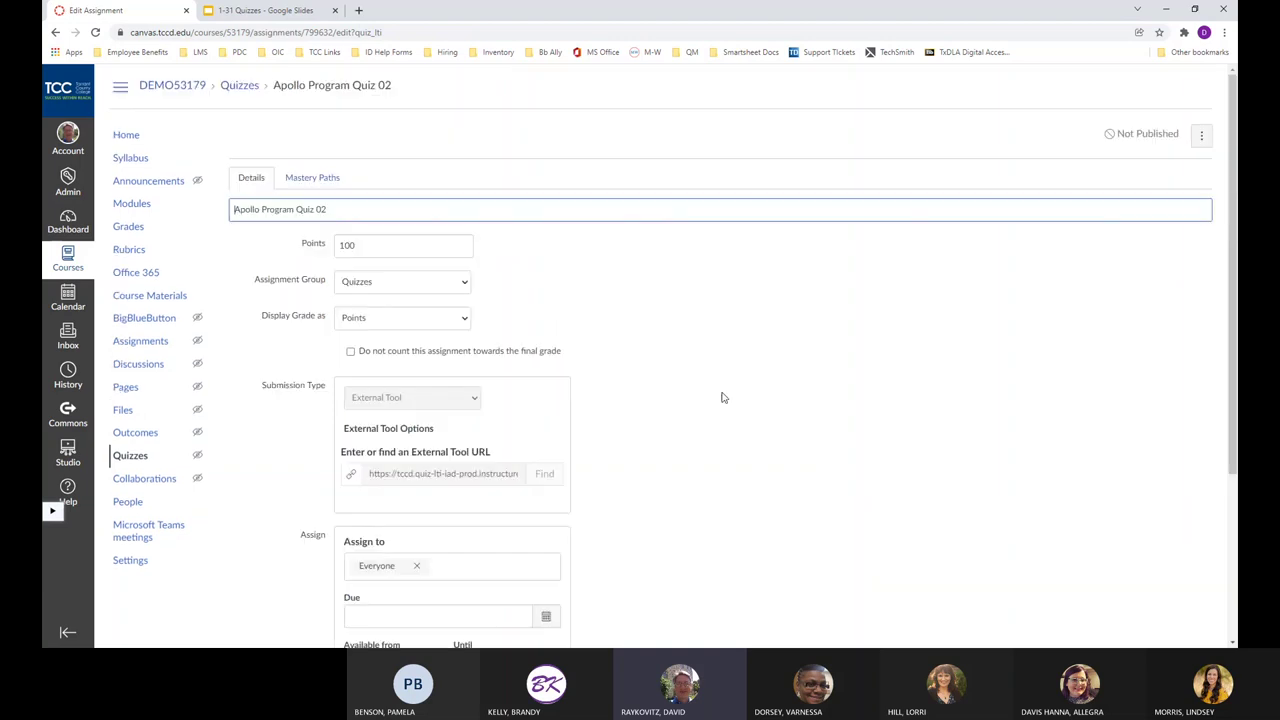
pyautogui.scroll(-3, 707, 298)
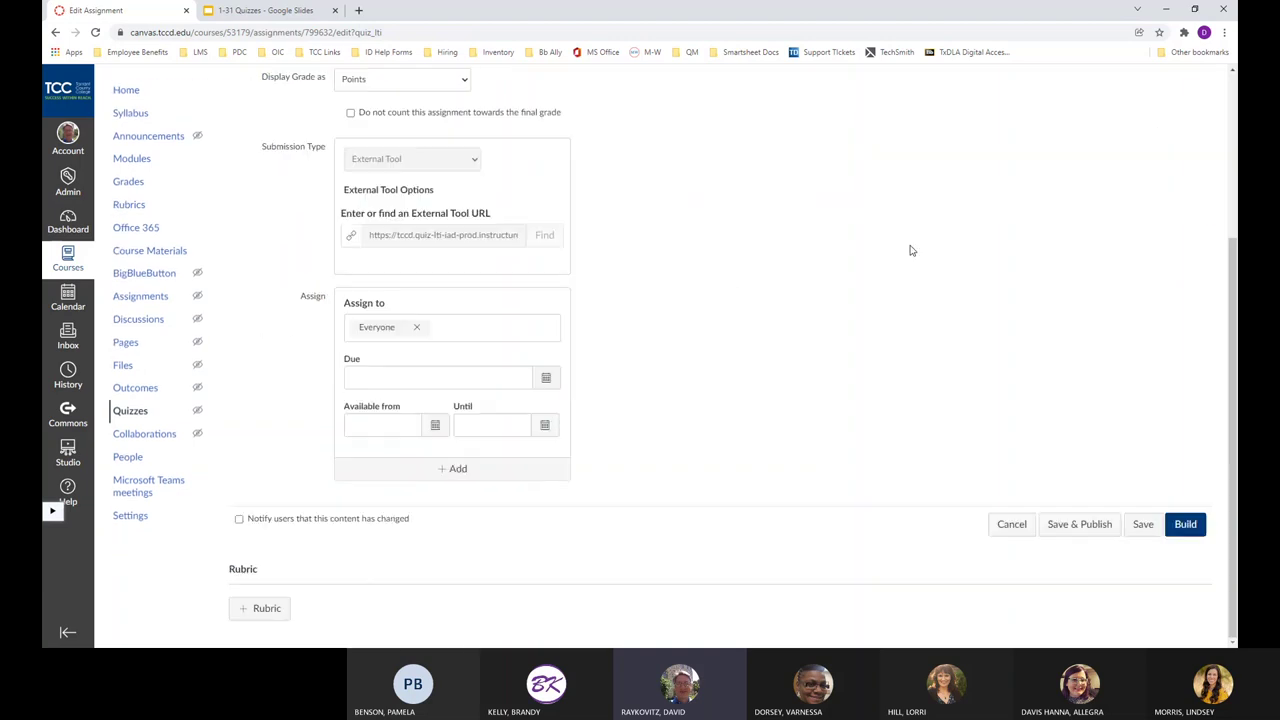
pyautogui.click(1185, 525)
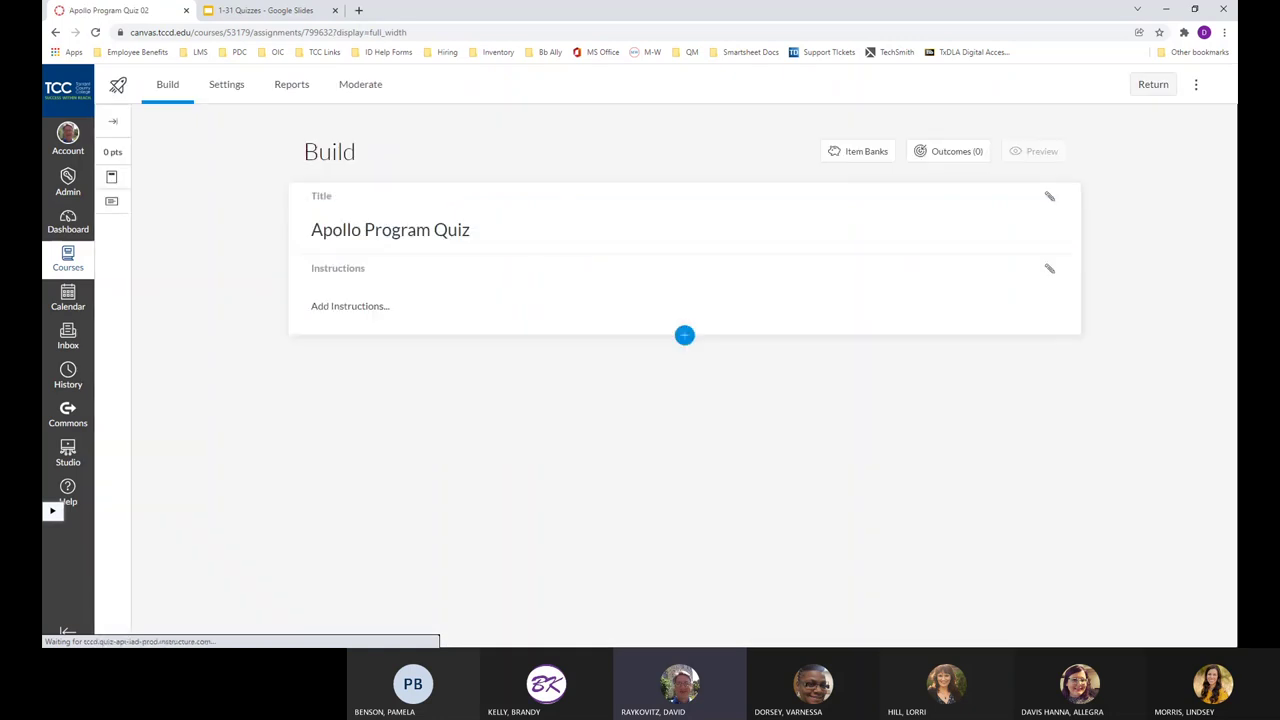
pyautogui.click(228, 88)
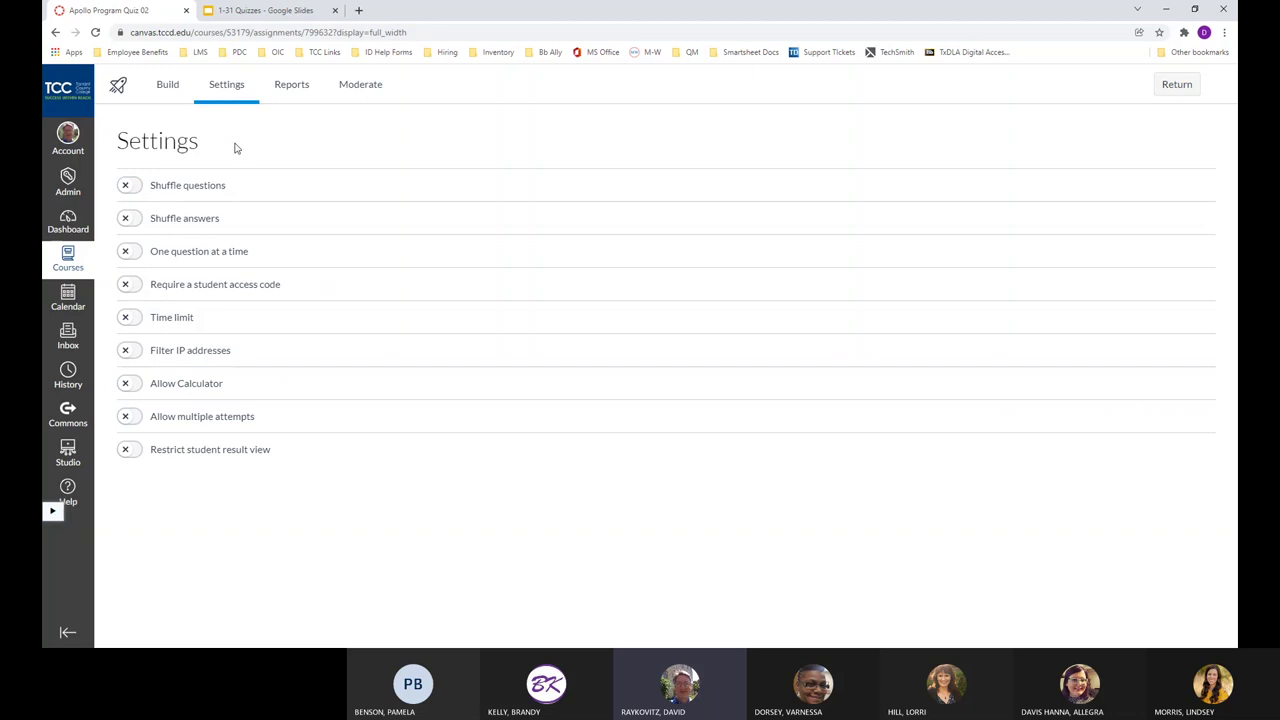
# Turn on Shuffle questions for Apollo Program Quiz 02 and turn it back off.
pyautogui.click(134, 194)
pyautogui.click(134, 194)
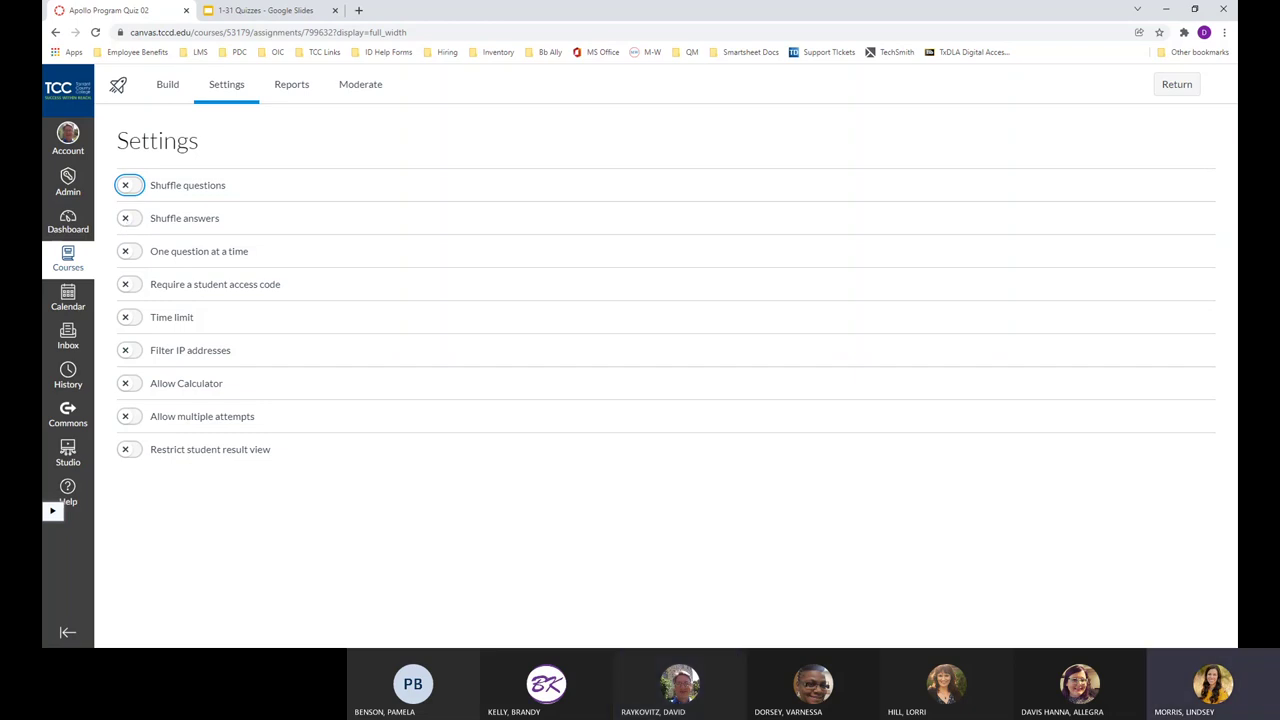
pyautogui.hotkey('alt', 'Tab')
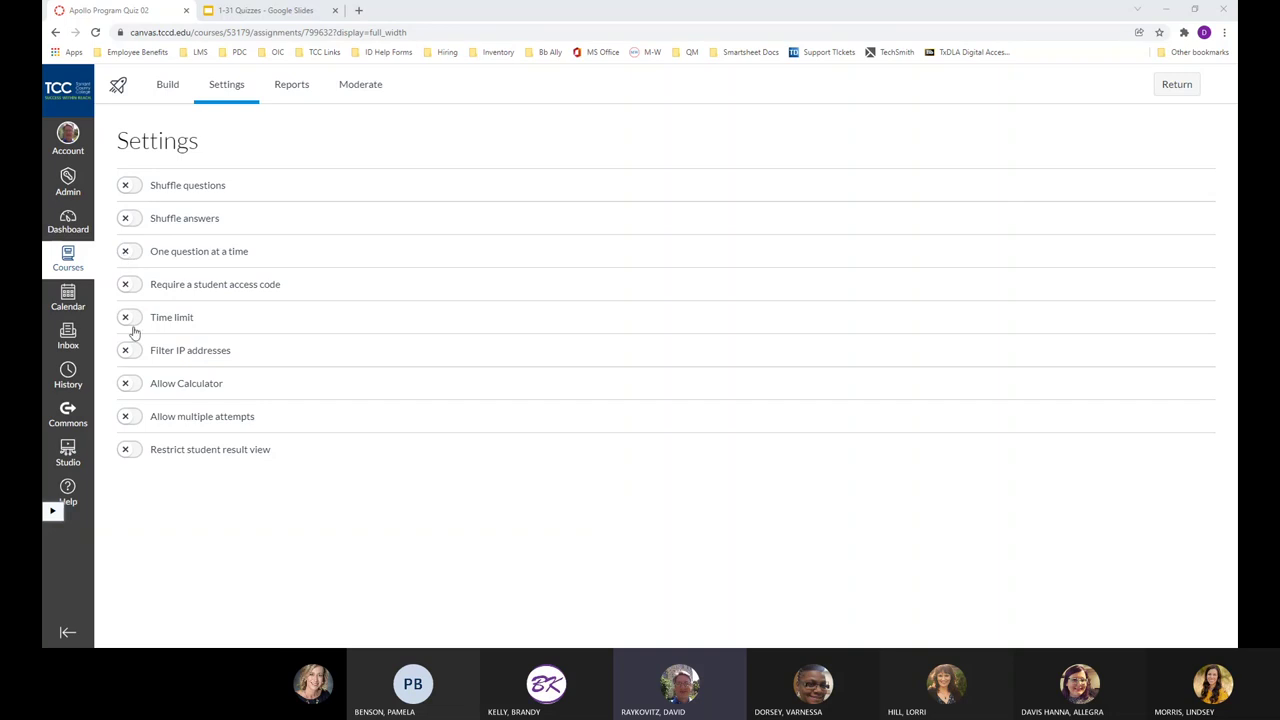
# Enable Restrict student result view, try out Show items and questions to examine its sub-options, and turn the restriction back off.
pyautogui.click(136, 455)
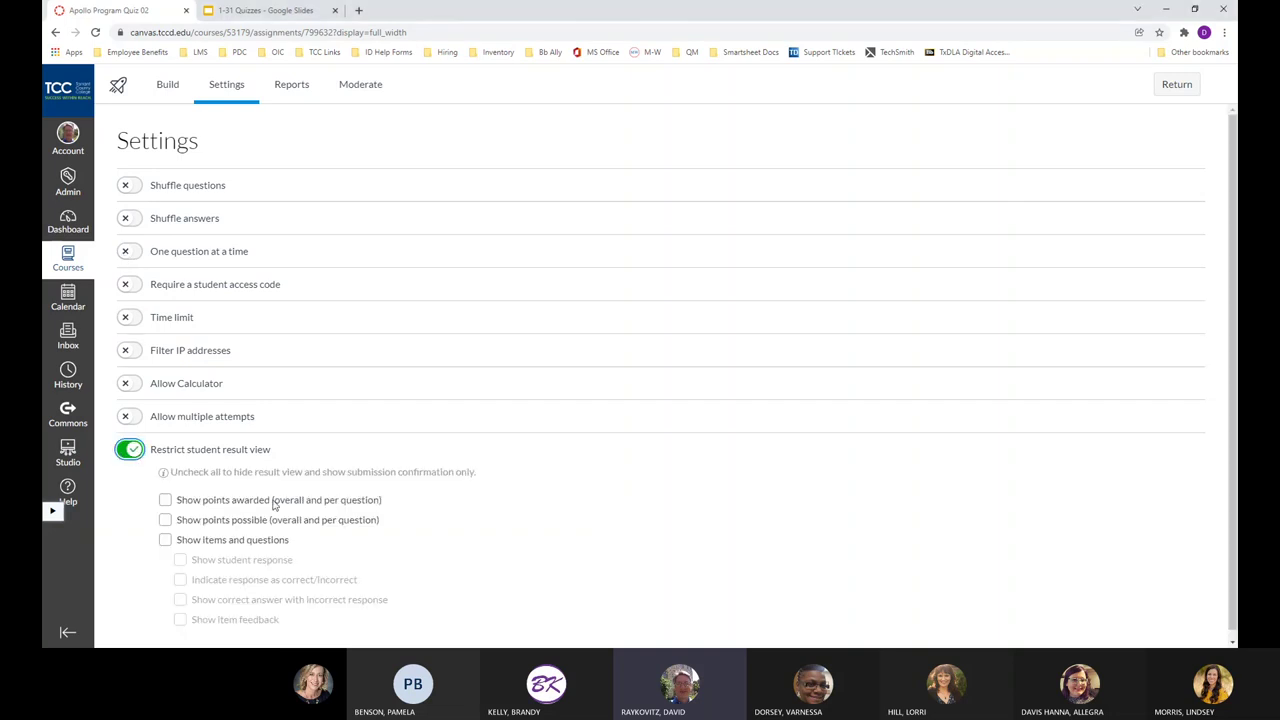
pyautogui.scroll(-1, 277, 506)
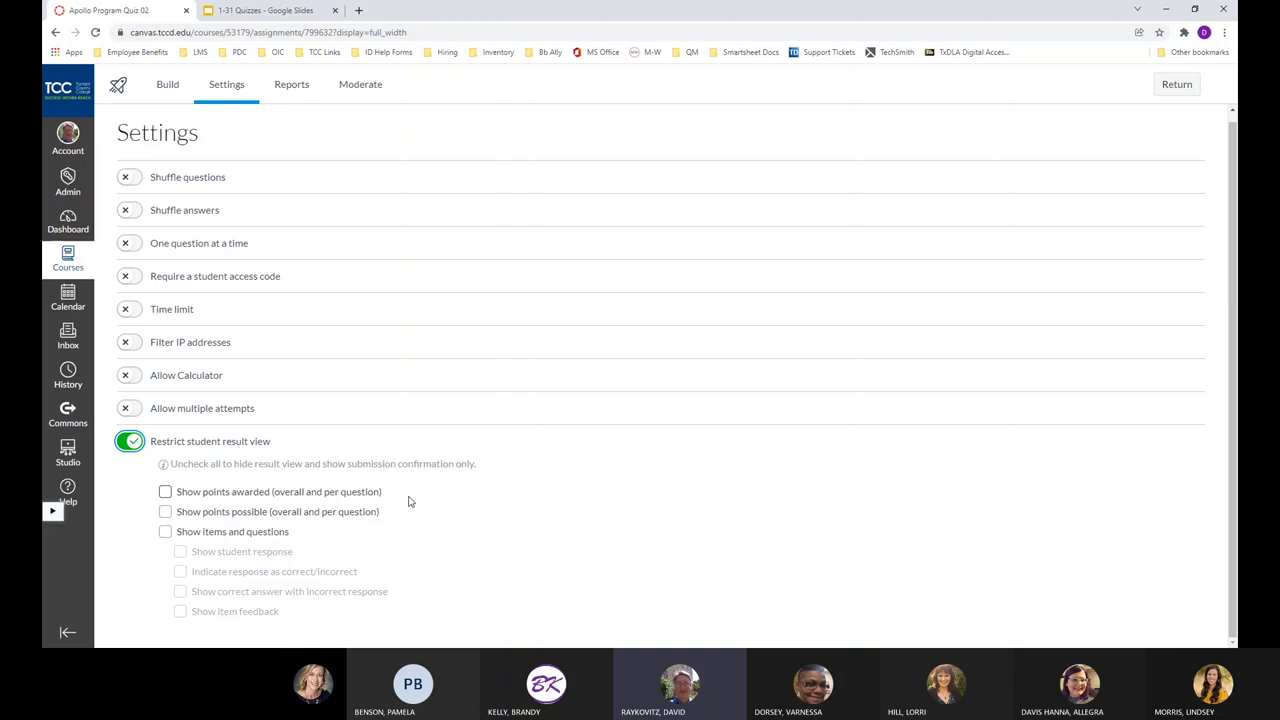
pyautogui.click(165, 532)
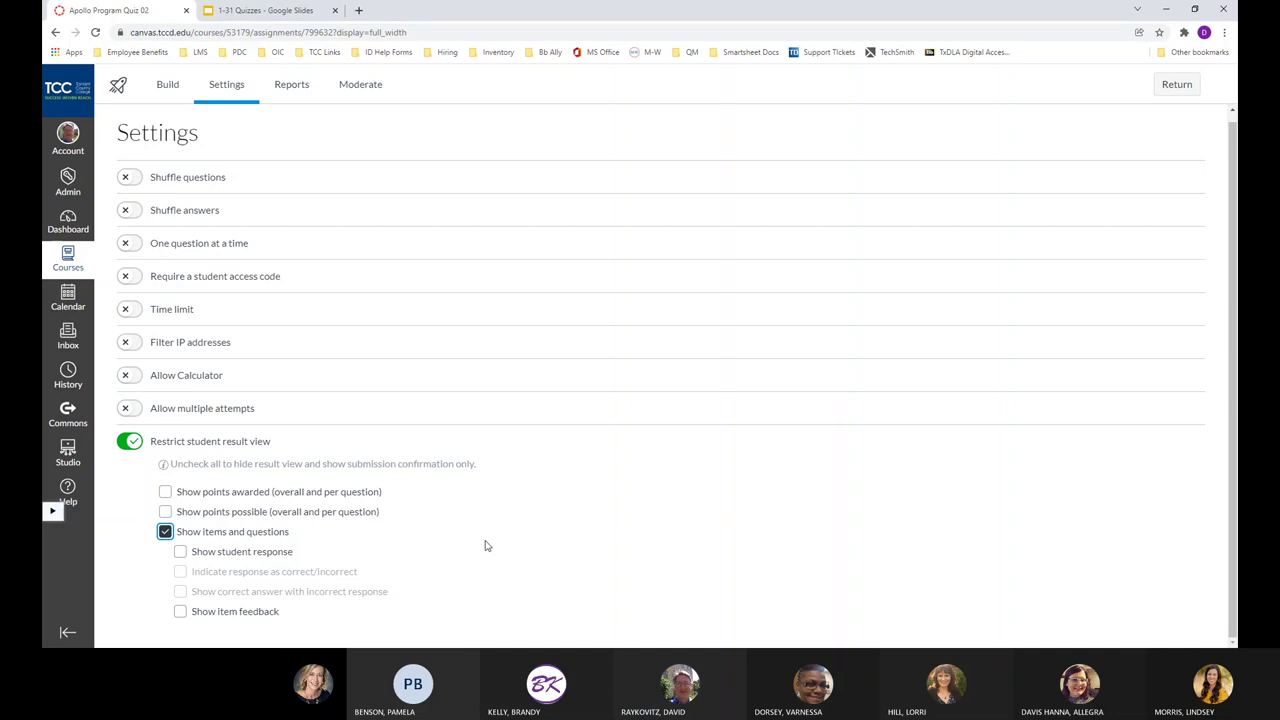
pyautogui.click(166, 532)
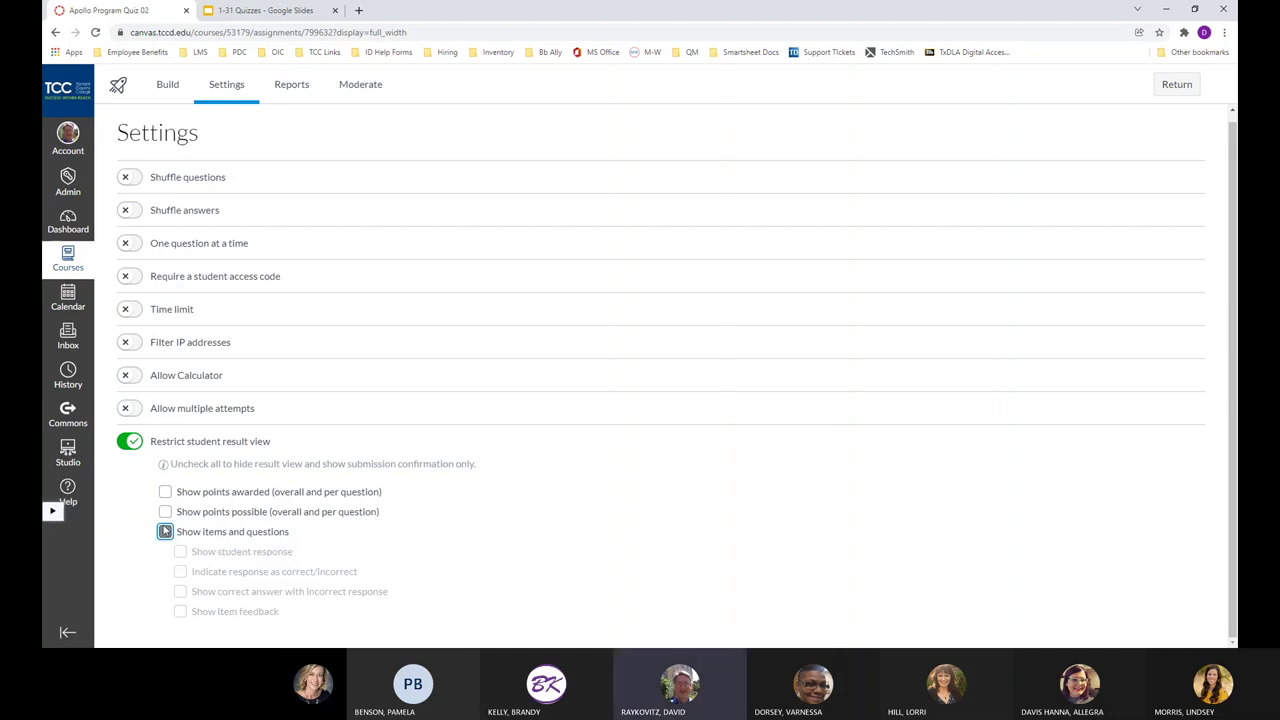
pyautogui.click(134, 443)
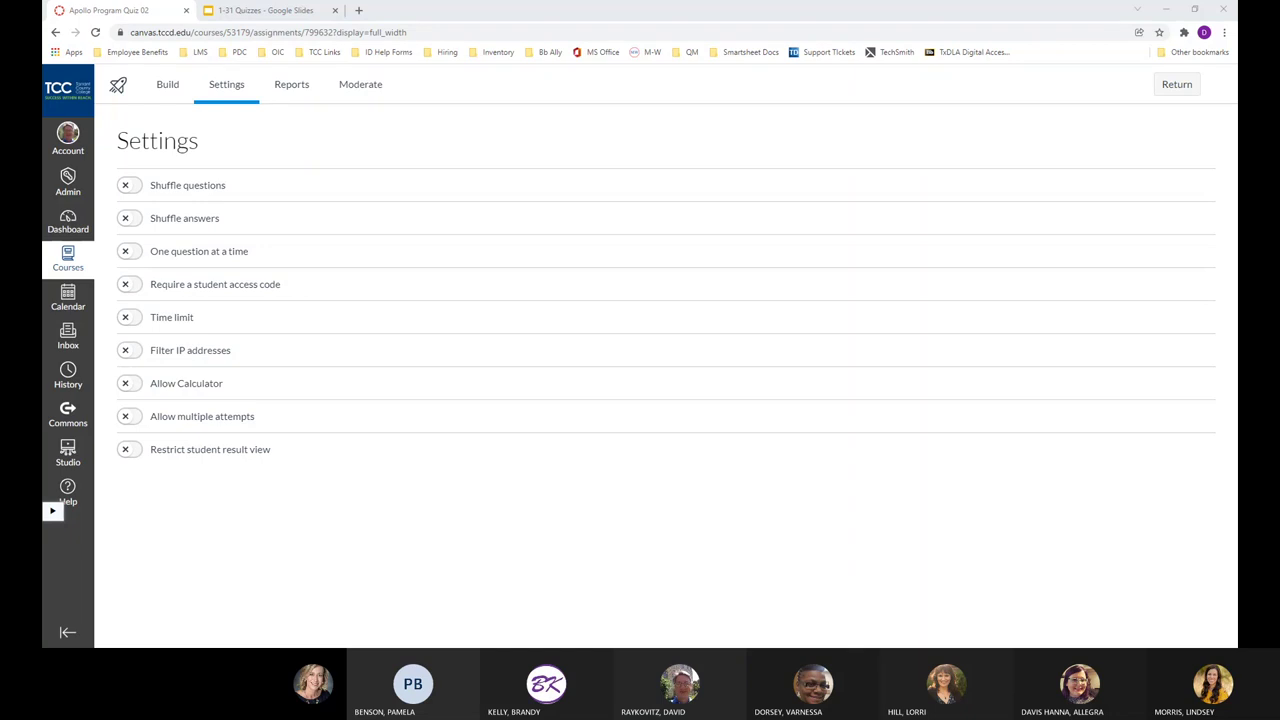
pyautogui.hotkey('alt', 'Tab')
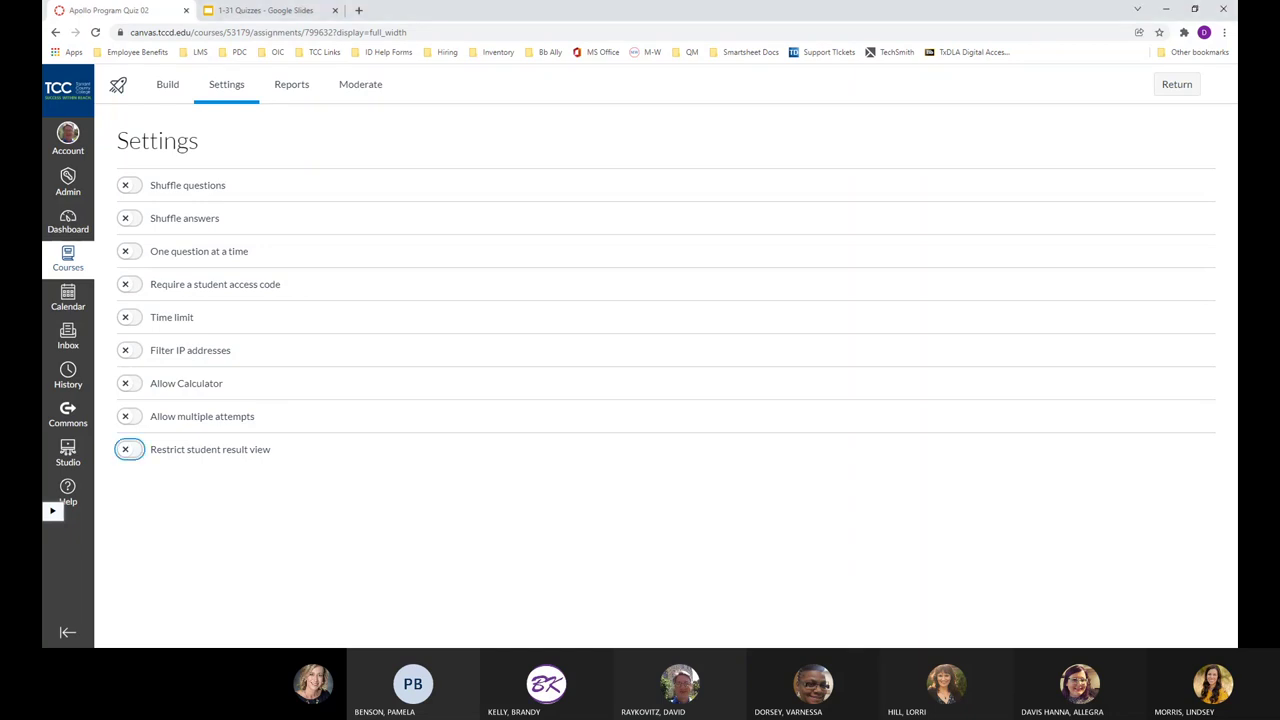
pyautogui.hotkey('alt', 'Tab')
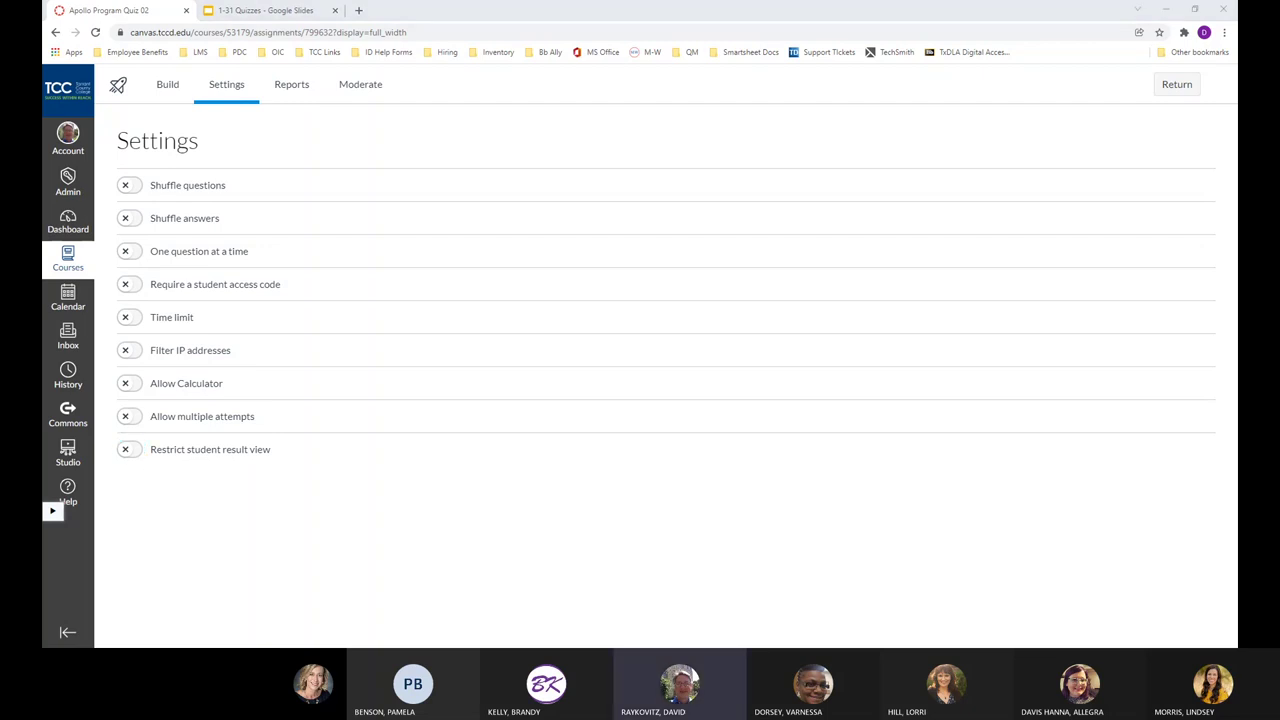